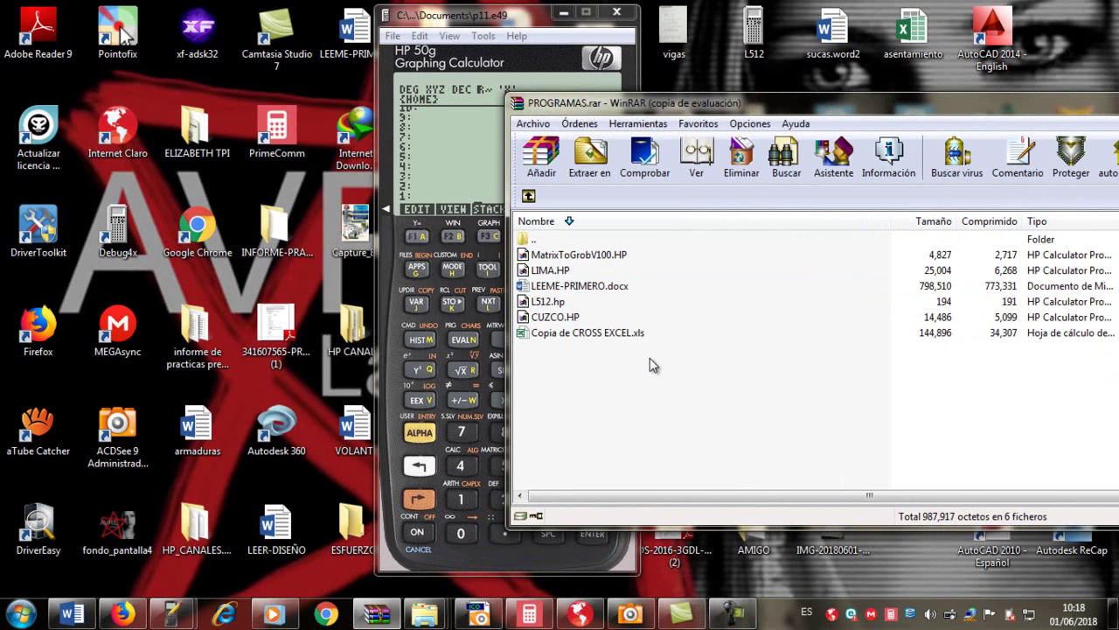
Switch to the LEEME-PRIMERO document in Word and locate the video link for installing with an SD card.
left_click(591, 287)
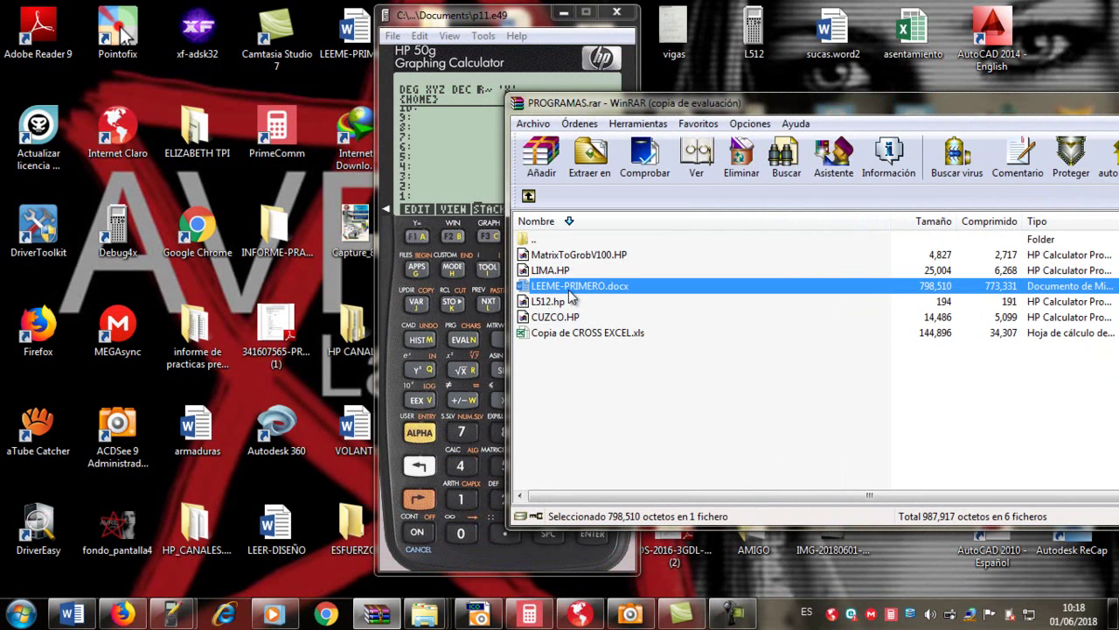
left_click(79, 615)
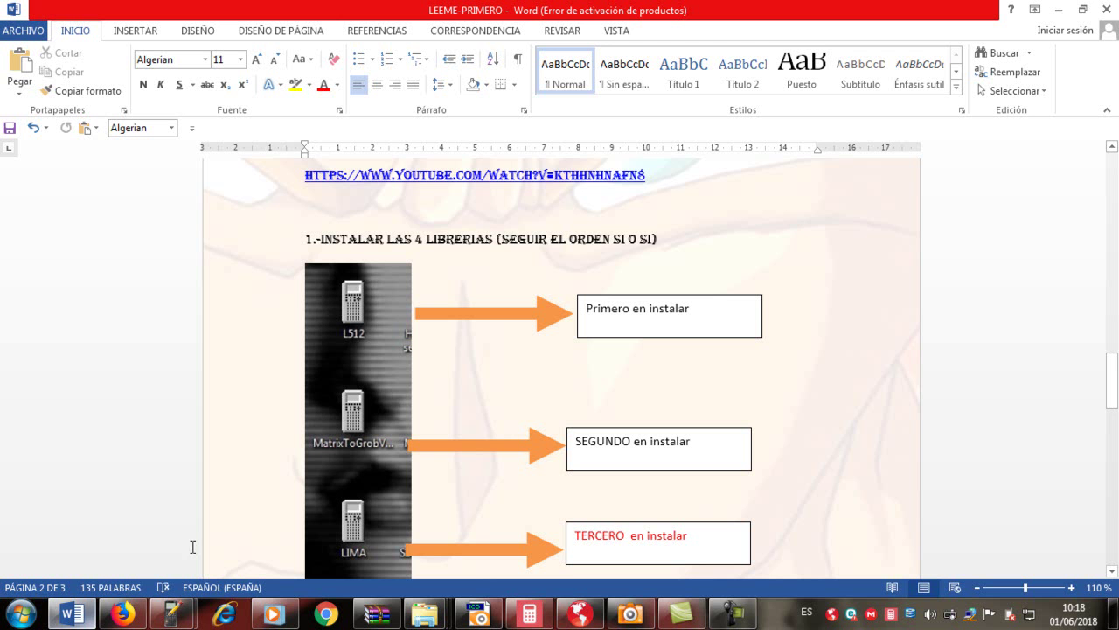
scroll(752, 232, "up", 4)
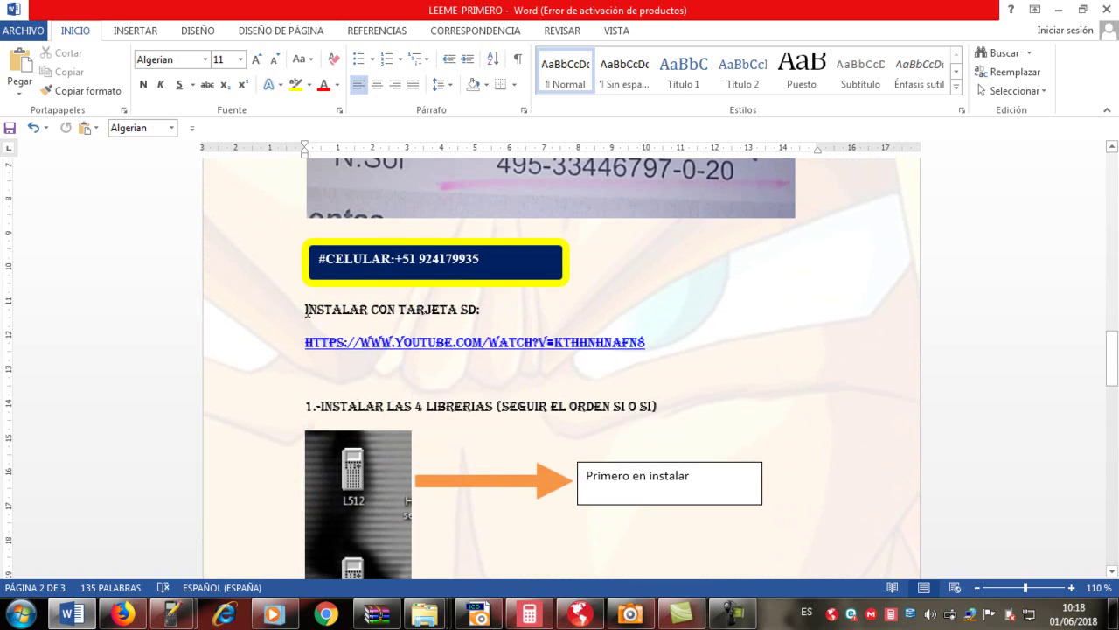
left_click_drag(298, 341, 647, 343)
left_click(674, 366)
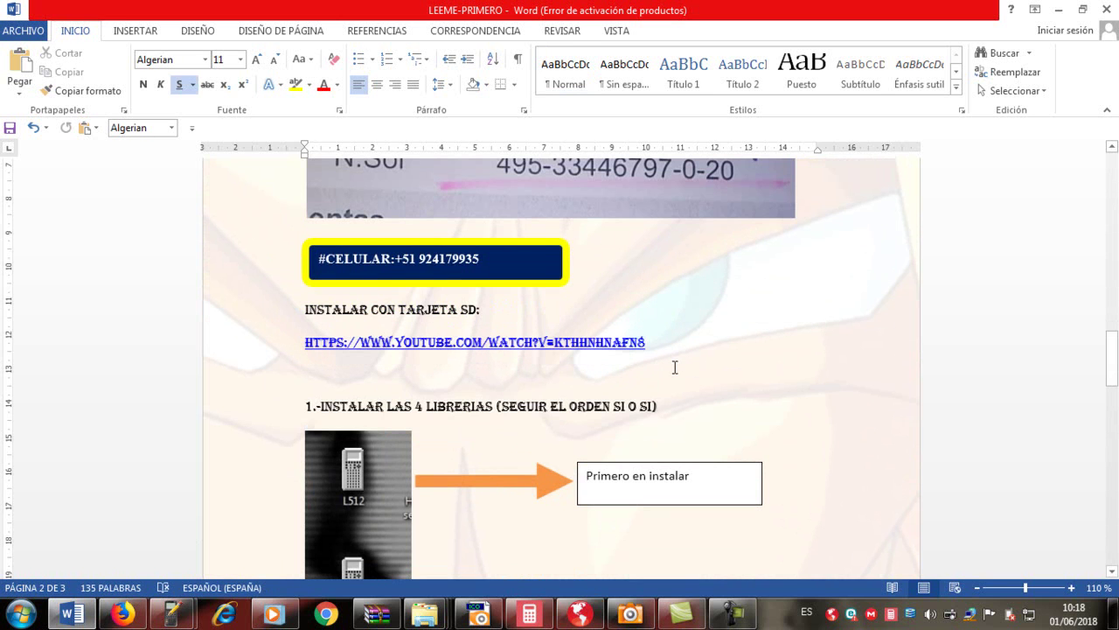
Review the installation order of the four calculator libraries and the F25 and F26 launch commands in the instructions.
scroll(674, 366, "down", 6)
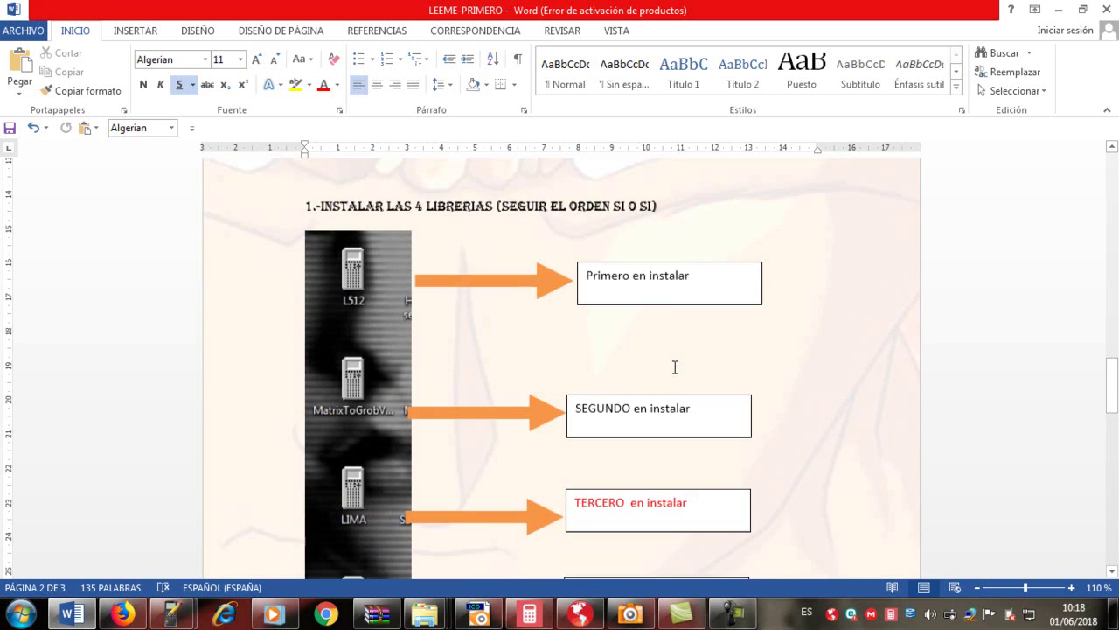
scroll(674, 367, "up", 2)
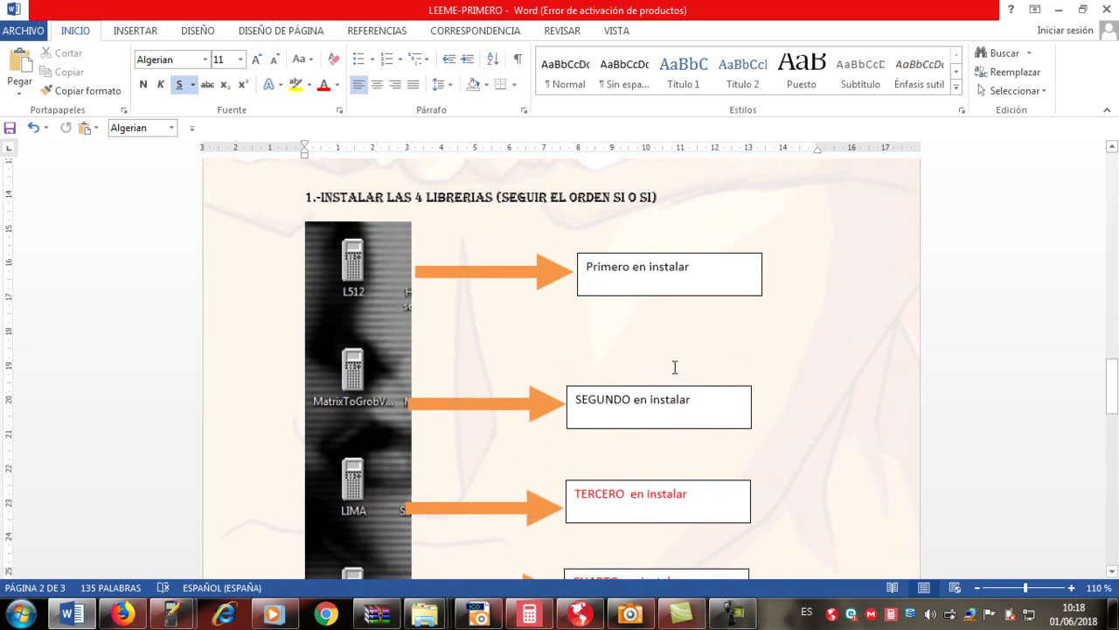
scroll(674, 367, "down", 1)
scroll(674, 366, "down", 1)
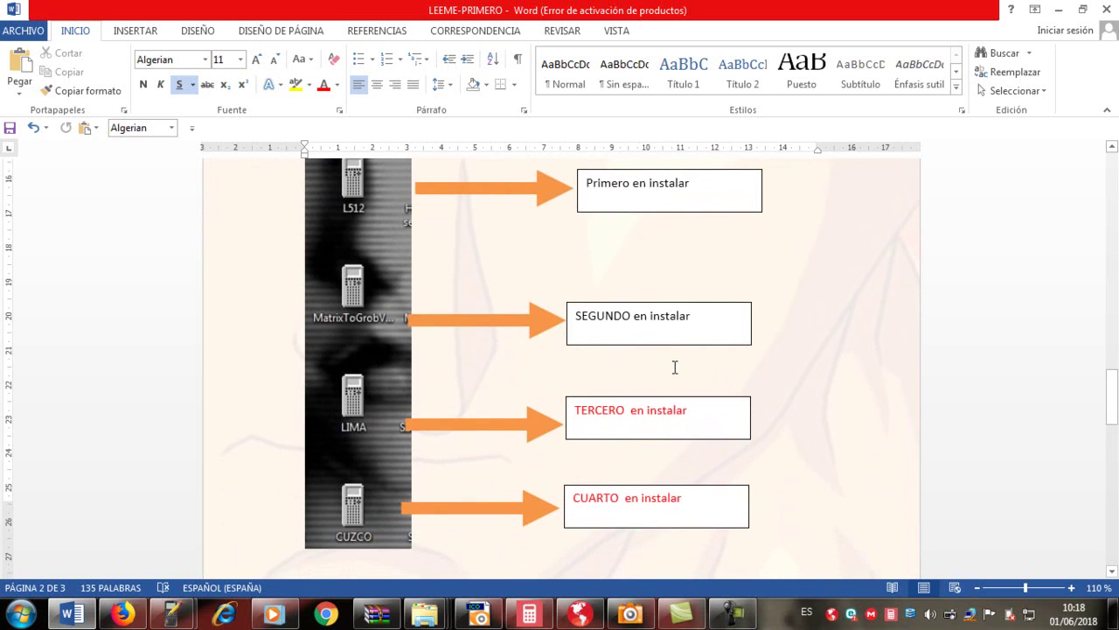
scroll(467, 257, "up", 2)
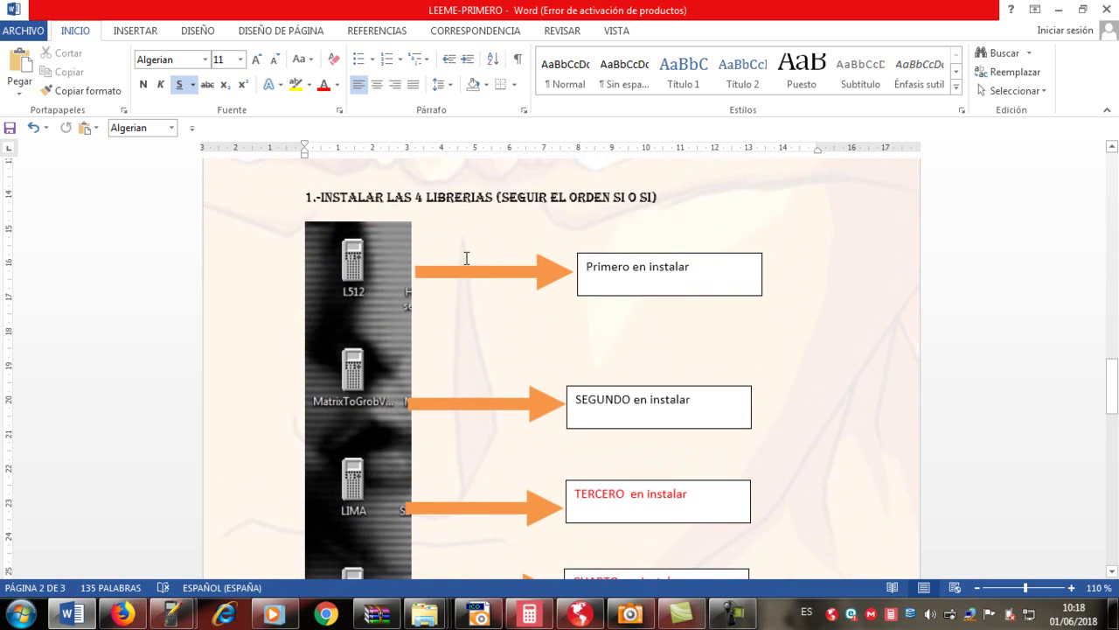
left_click(792, 322)
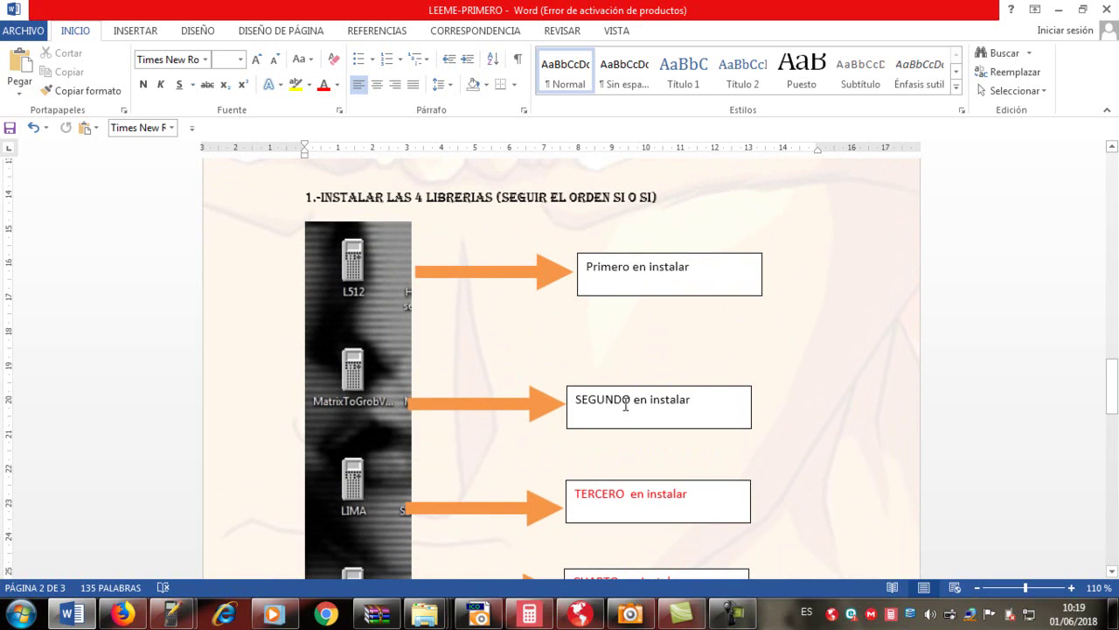
scroll(664, 409, "down", 2)
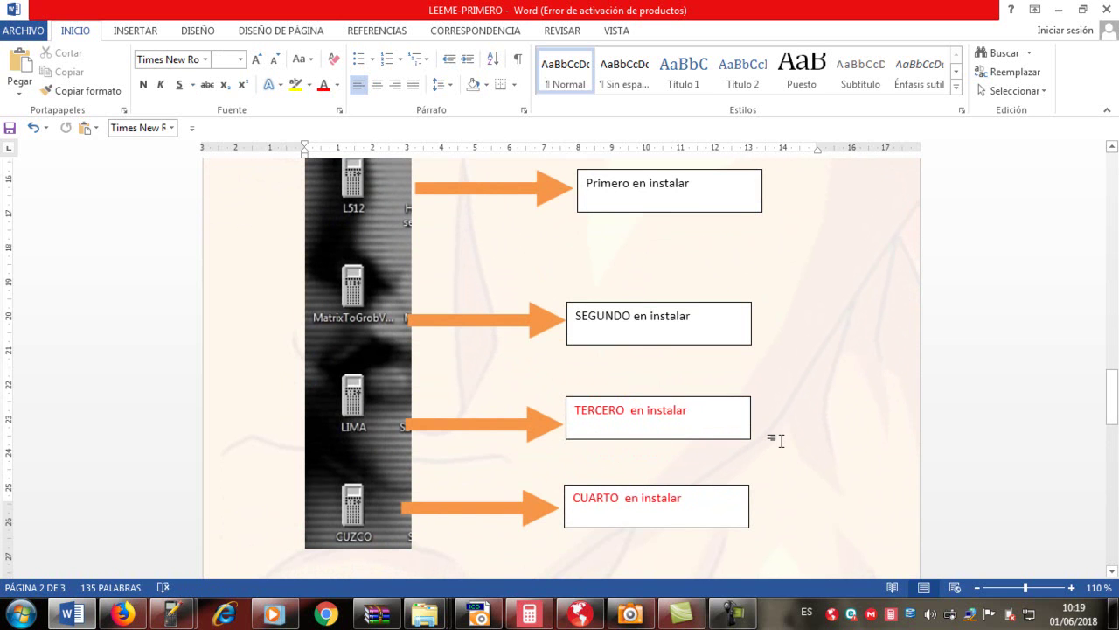
scroll(781, 440, "down", 8)
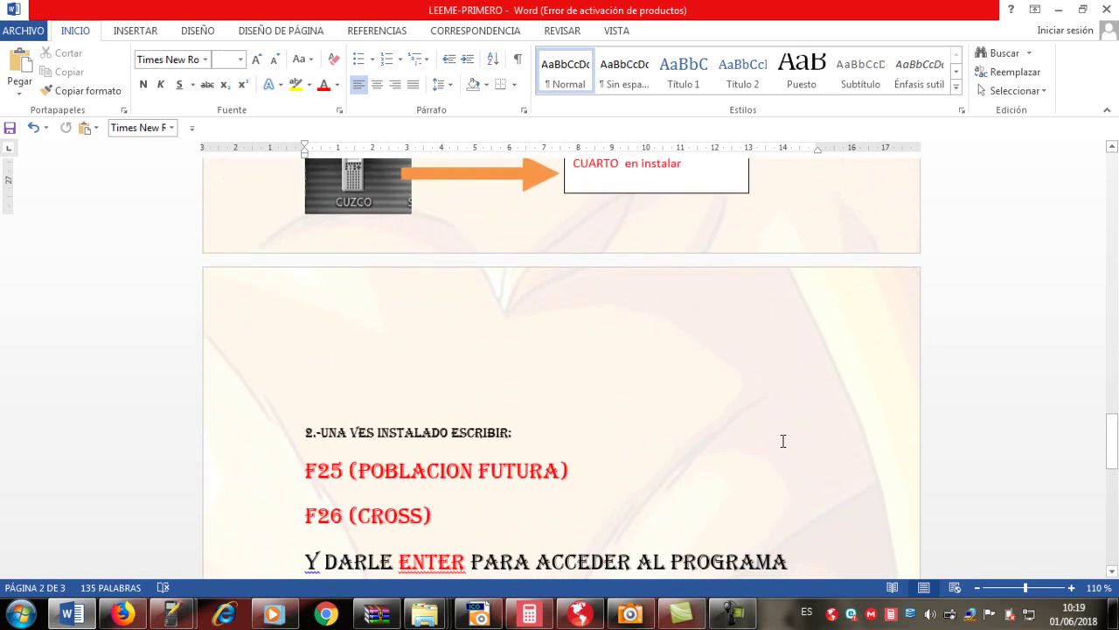
scroll(783, 441, "down", 1)
Place the HP 50g emulator beside the Word instructions and run the F26 (CROSS) program.
mouse_move(180, 610)
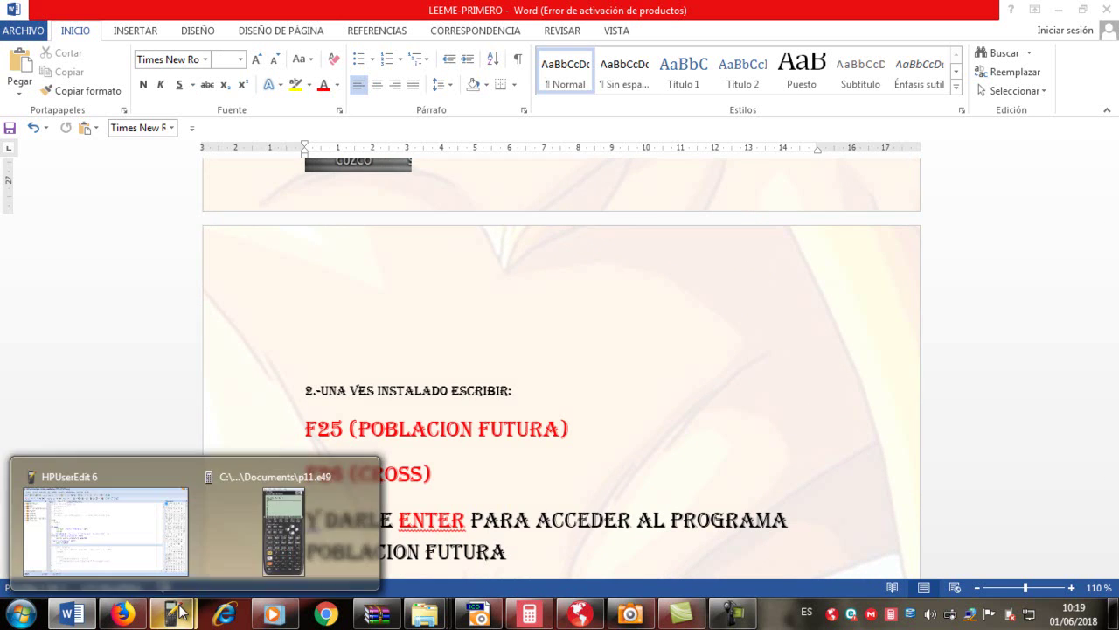
left_click(257, 542)
left_click_drag(493, 23, 812, 18)
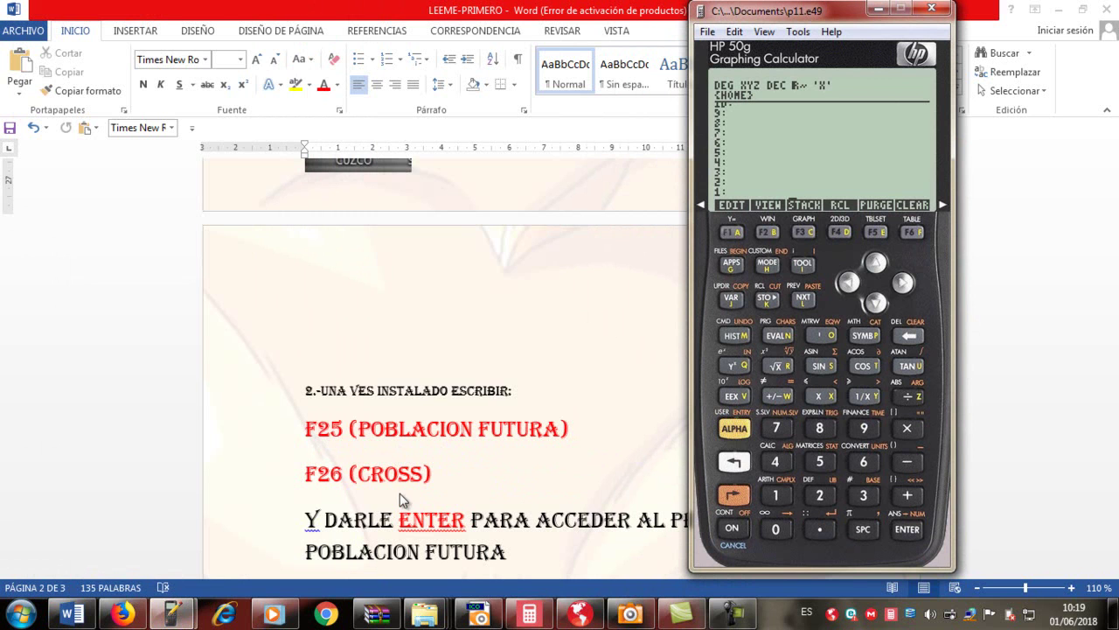
left_click(735, 428)
left_click(912, 232)
left_click(819, 495)
left_click(863, 460)
left_click(907, 528)
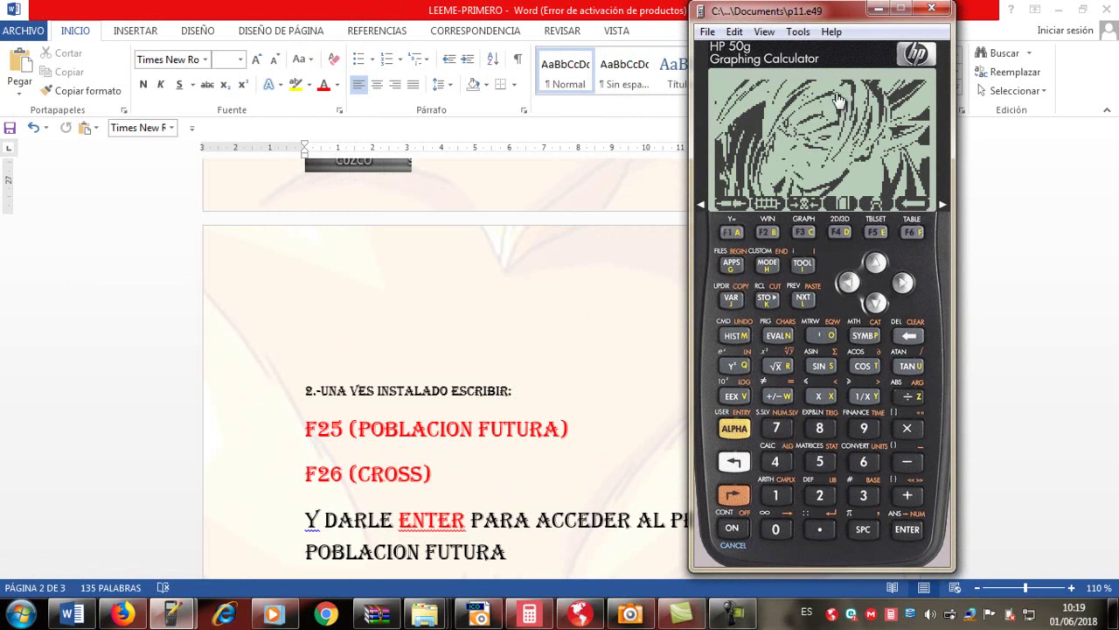
Switch to ACDSee Quick View and enlarge the hand-drawn pipe network sketch with its lengths and diameters.
left_click(644, 619)
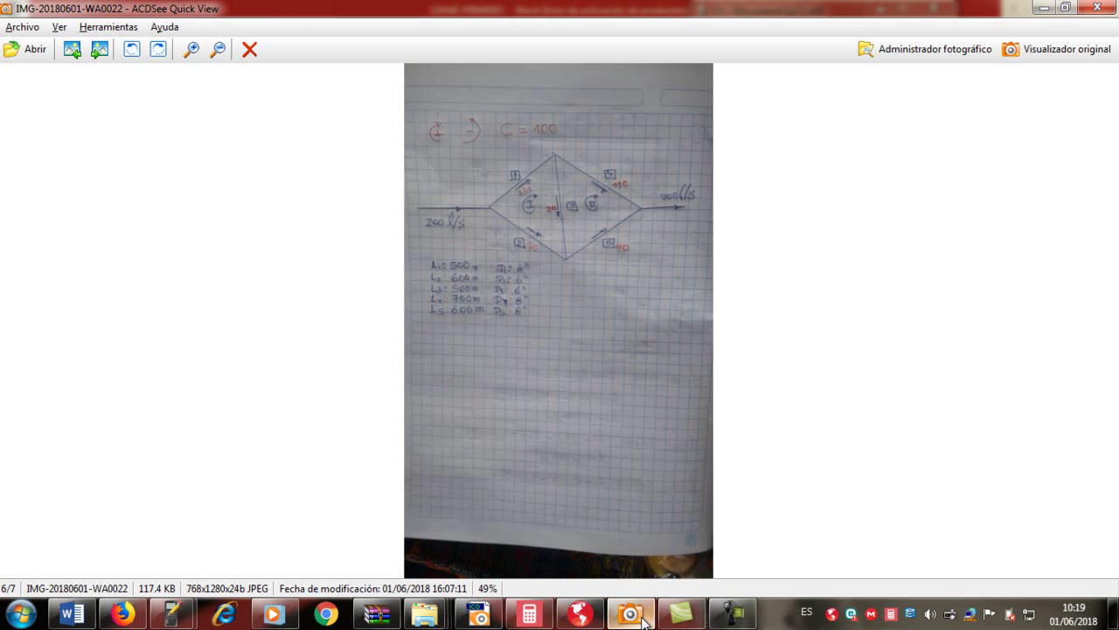
left_click(191, 49)
left_click_drag(570, 227, 568, 296)
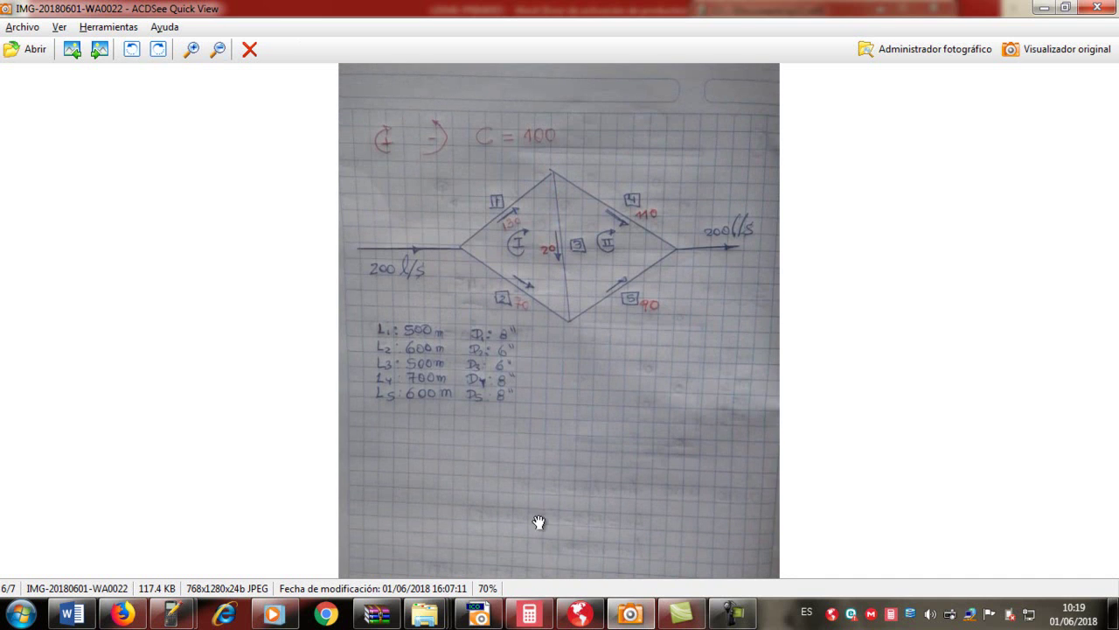
Switch to the hydraulics PDF in Adobe Reader and examine the statement and network figure of example 5.9.
left_click(479, 615)
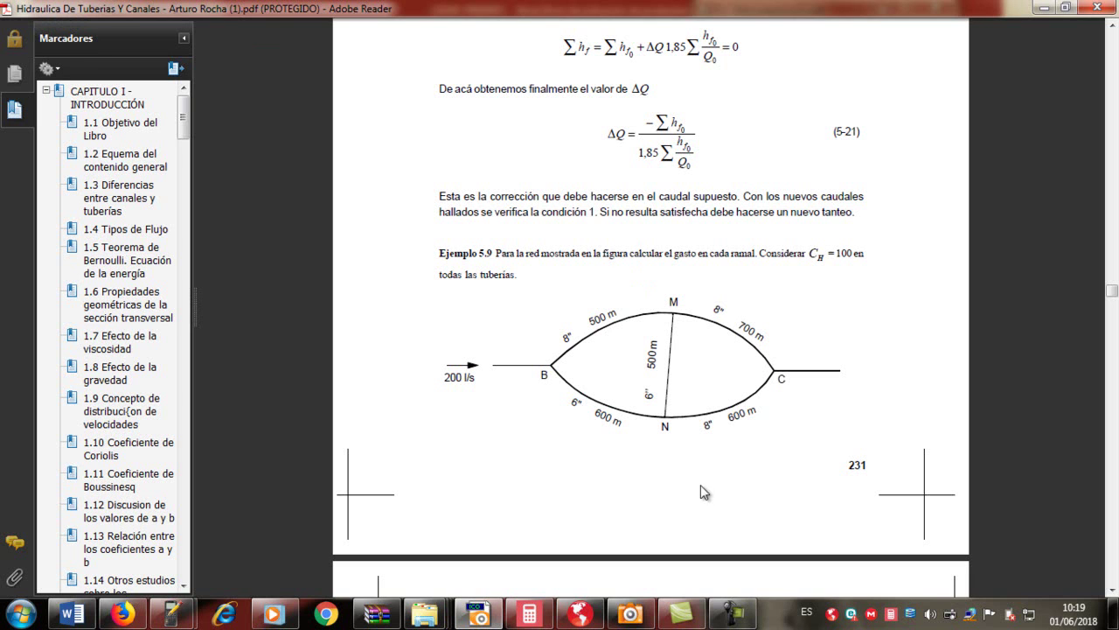
mouse_move(191, 615)
left_click_drag(806, 256, 855, 253)
left_click(847, 271)
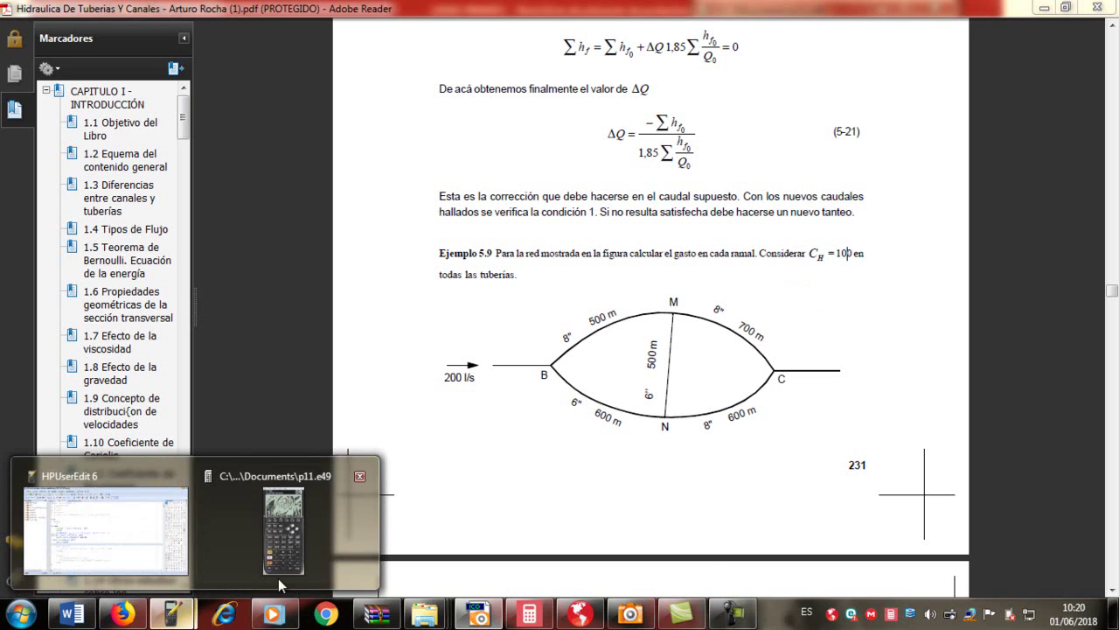
left_click(271, 516)
left_click(563, 306)
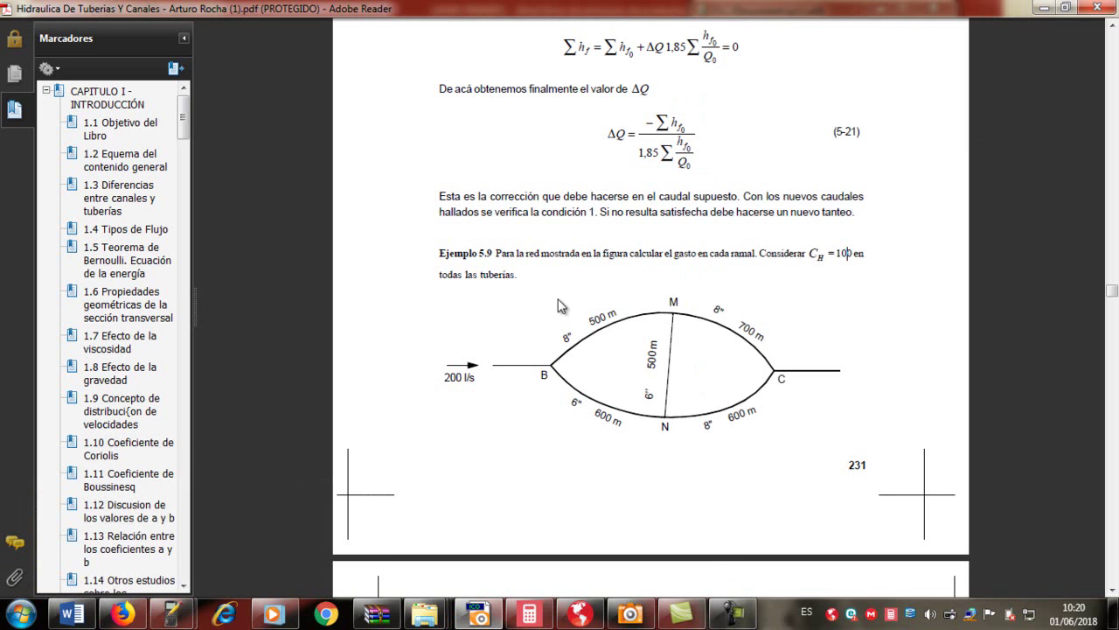
left_click(631, 615)
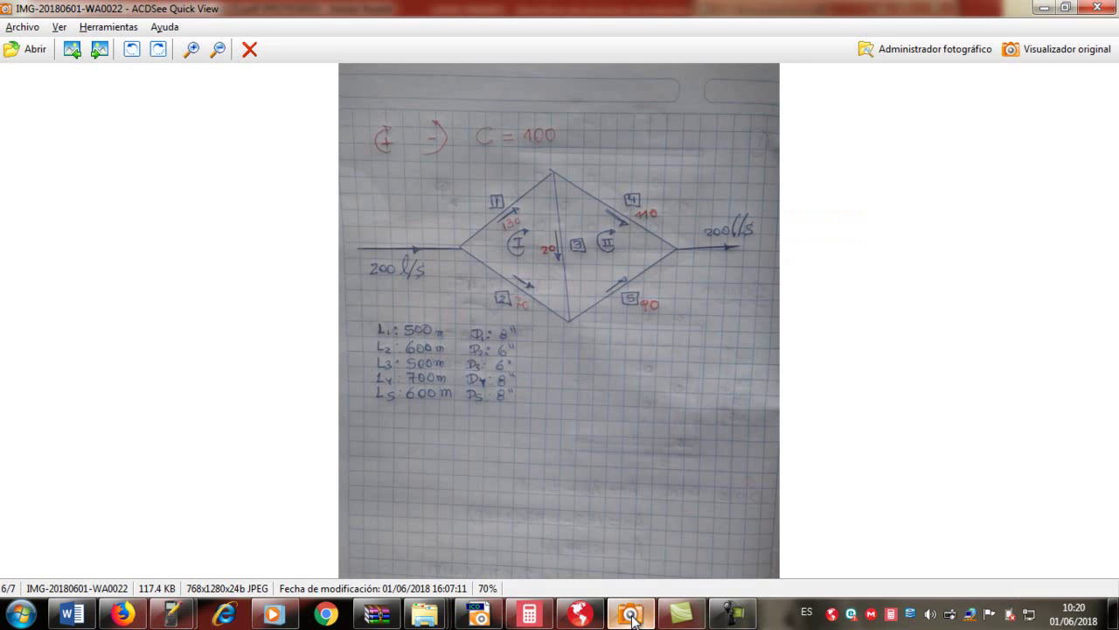
left_click(631, 615)
Examine the Hardy Cross solution of example 5.9 in the PDF and compare its assumed flows with the hand-drawn sketch.
scroll(639, 530, "down", 10)
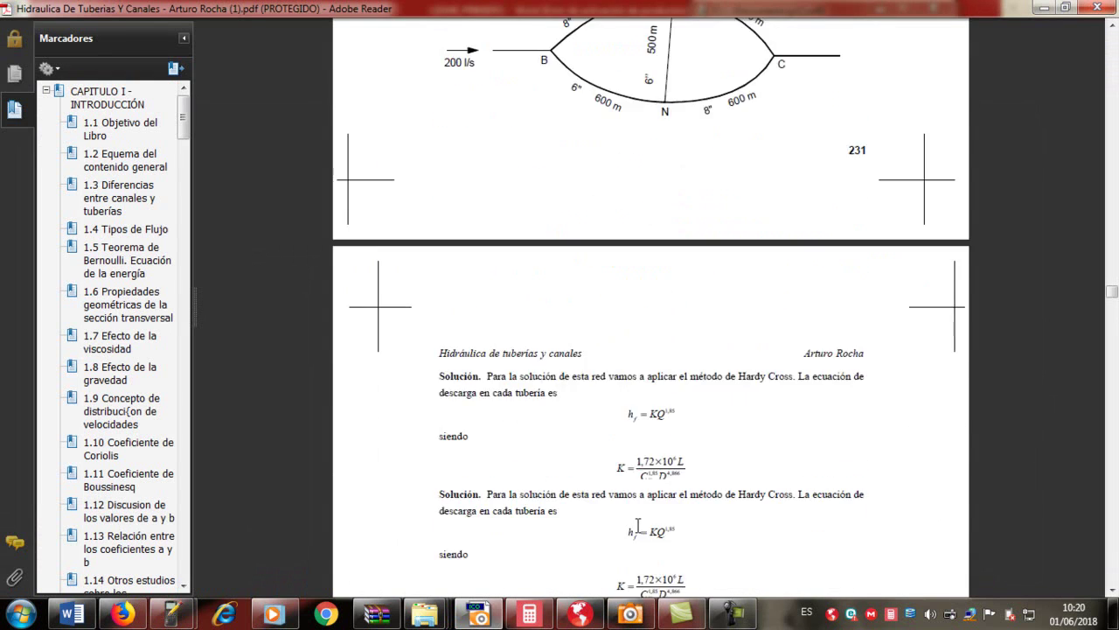
scroll(639, 524, "down", 5)
left_click(631, 615)
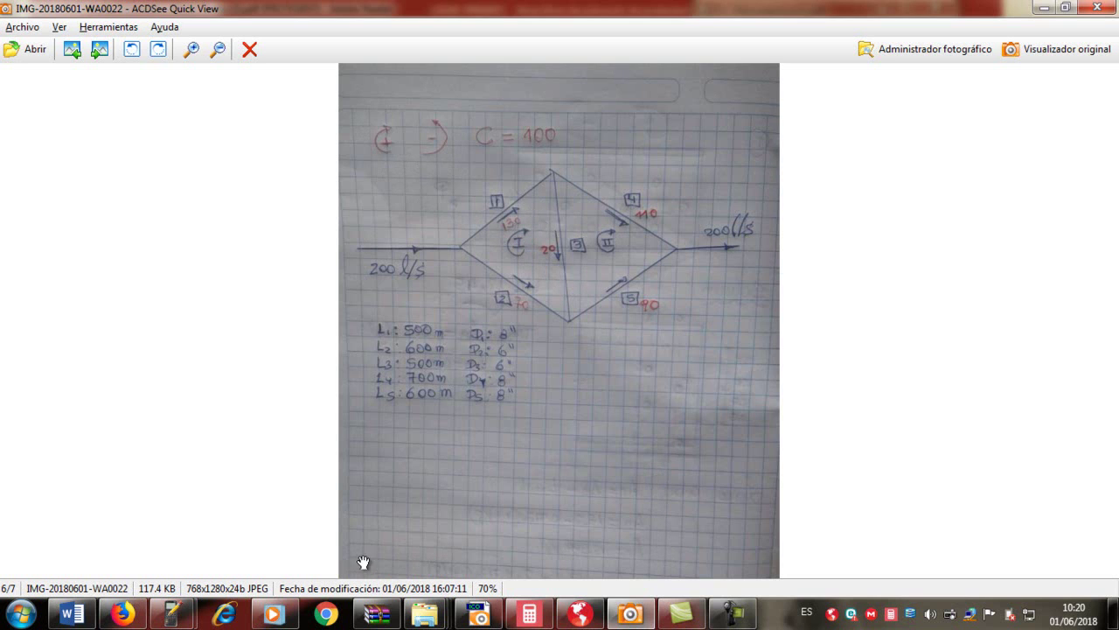
left_click(477, 614)
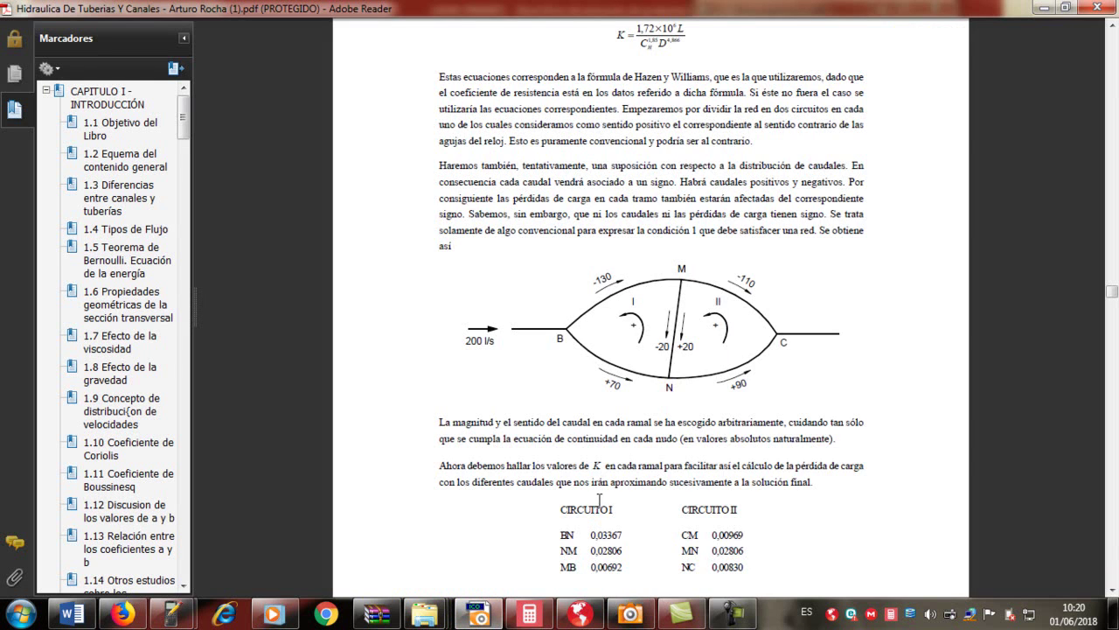
scroll(594, 507, "down", 2)
scroll(599, 503, "up", 5)
scroll(601, 501, "up", 4)
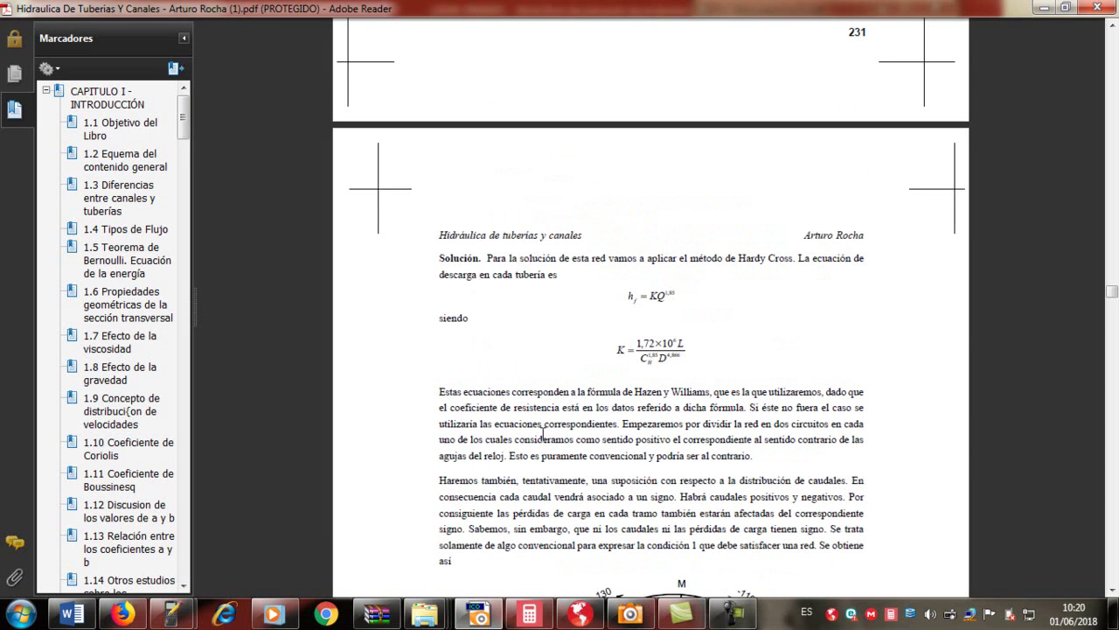
scroll(600, 433, "down", 3)
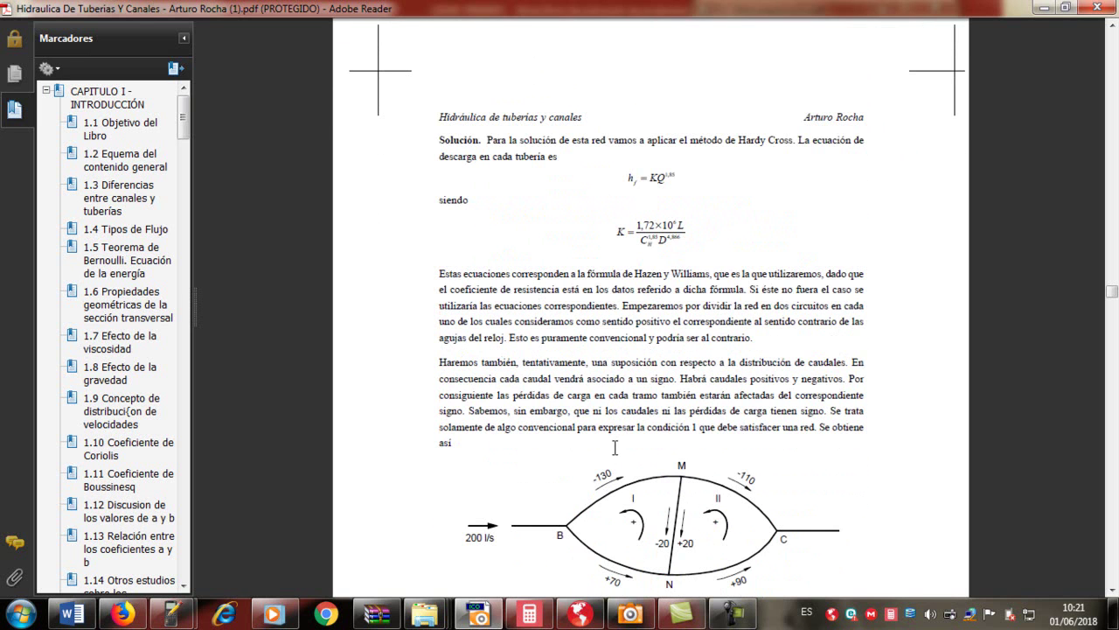
scroll(615, 447, "up", 3)
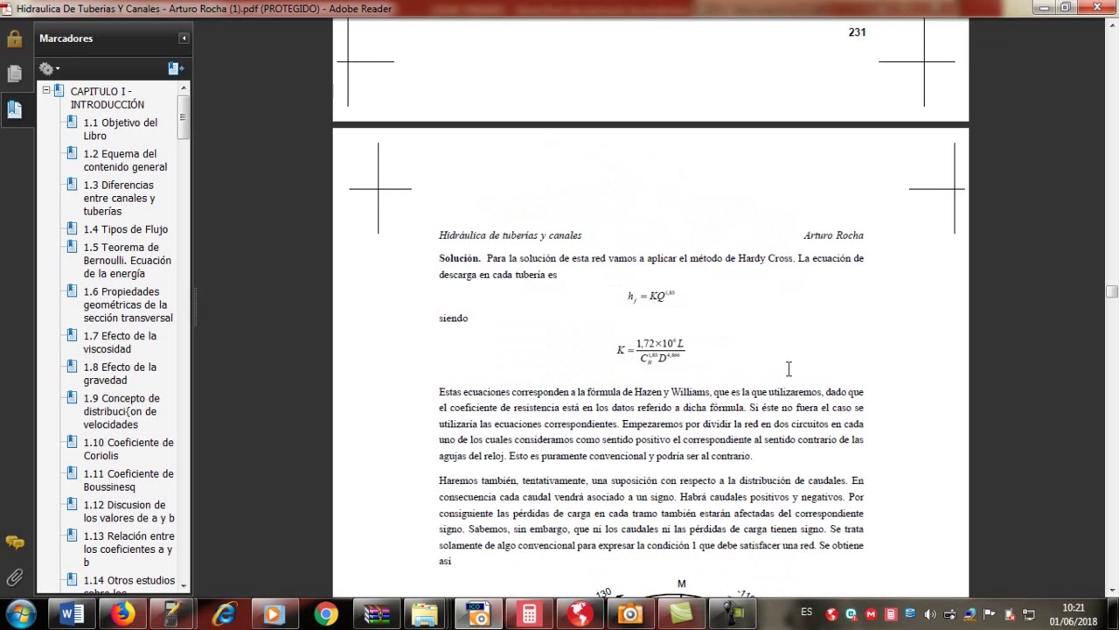
Show the hand-drawn network sketch in ACDSee Quick View with the HP 50g emulator placed beside it.
left_click(639, 617)
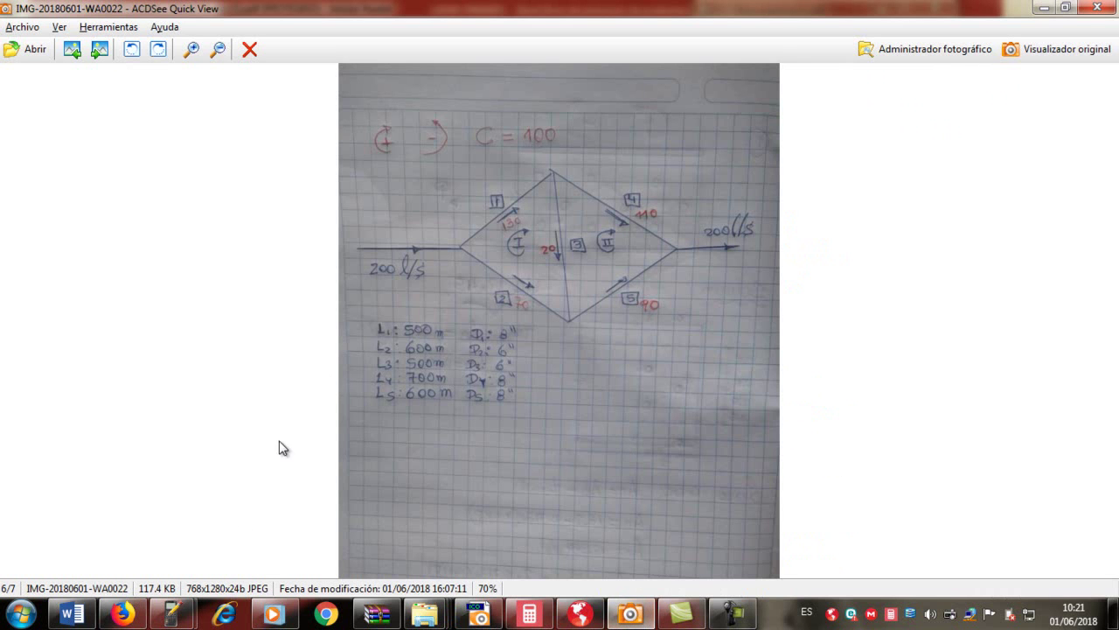
mouse_move(174, 614)
left_click(275, 556)
left_click_drag(778, 10, 871, 7)
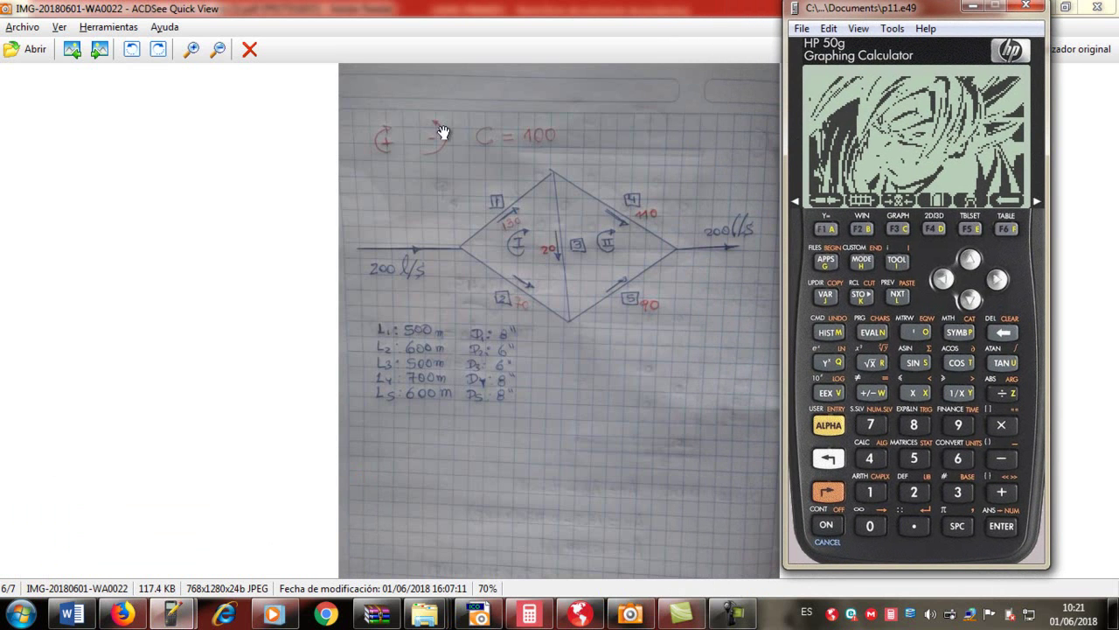
Open the CROSS program's pipe data table and check its TUBERIA, flow, diameter and length column headings.
left_click(829, 230)
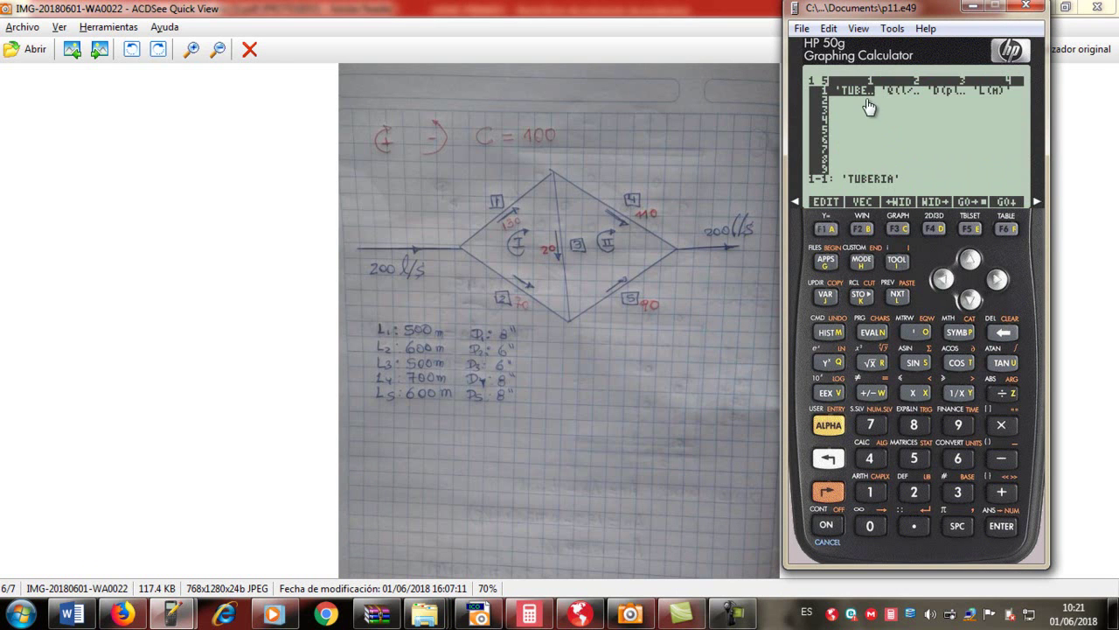
left_click(969, 300)
left_click(971, 266)
left_click(993, 280)
left_click(995, 280)
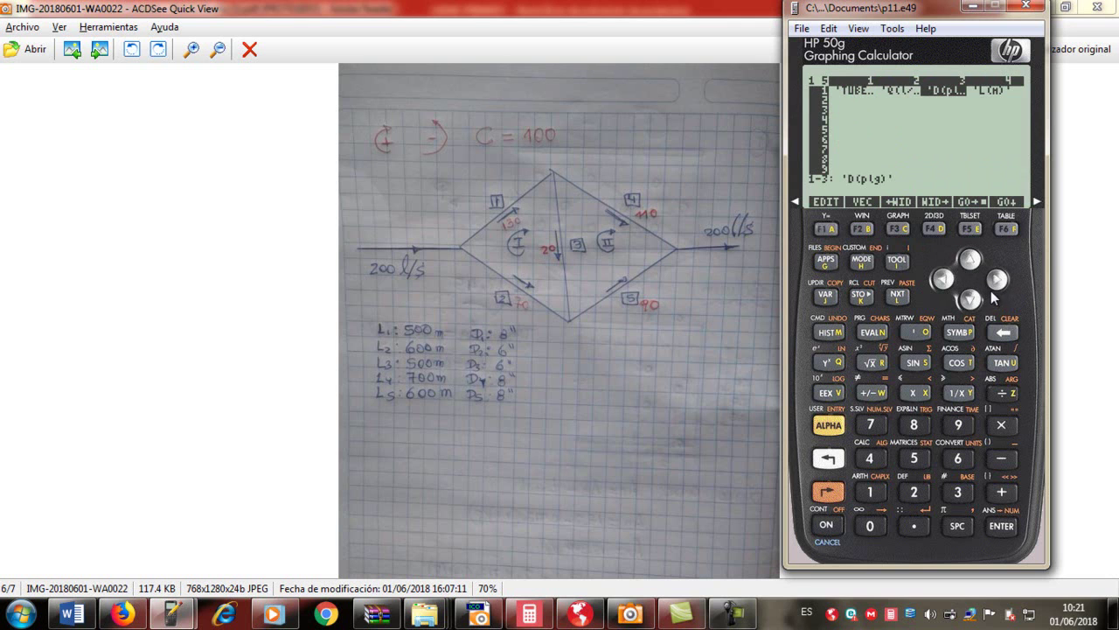
left_click(997, 279)
left_click(942, 280)
left_click(941, 280)
left_click(941, 279)
left_click(969, 299)
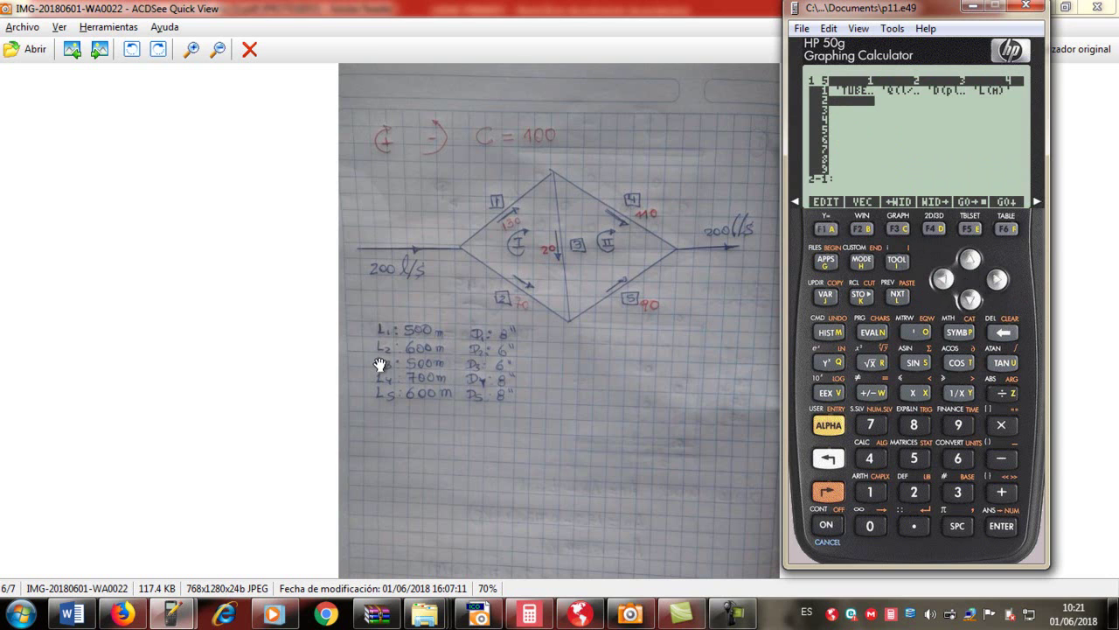
Enter 1 as the pipe number in the first data row and close the table.
left_click(881, 500)
left_click(1002, 528)
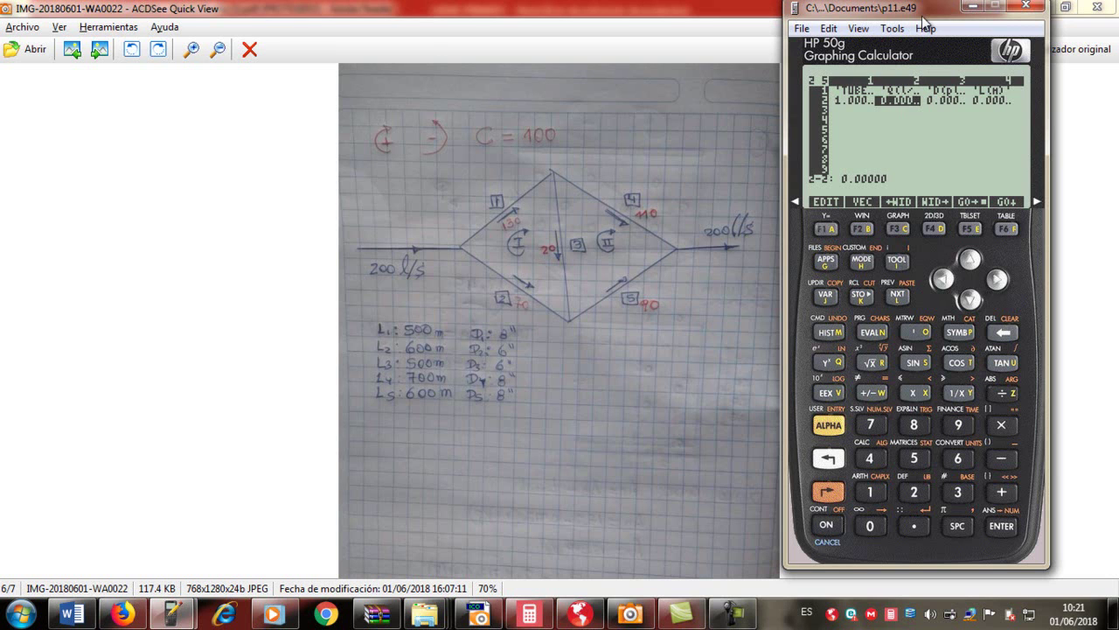
left_click(1002, 525)
Exit the CROSS program through option 6 and return to the calculator's home stack.
left_click(1005, 230)
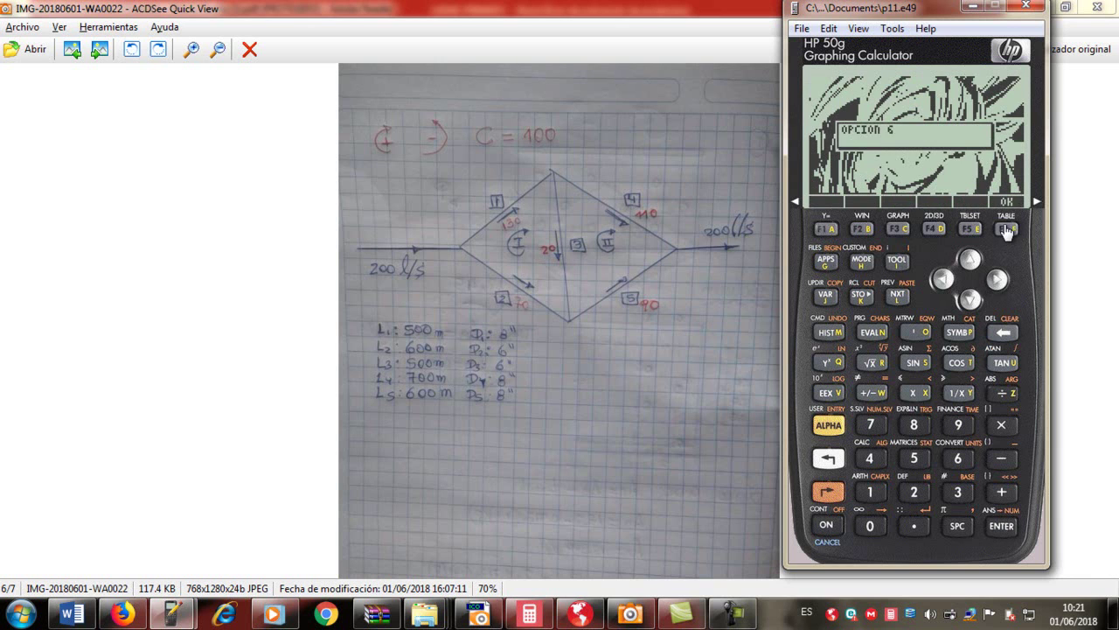
left_click(1007, 230)
left_click(970, 299)
left_click(969, 258)
left_click(1006, 229)
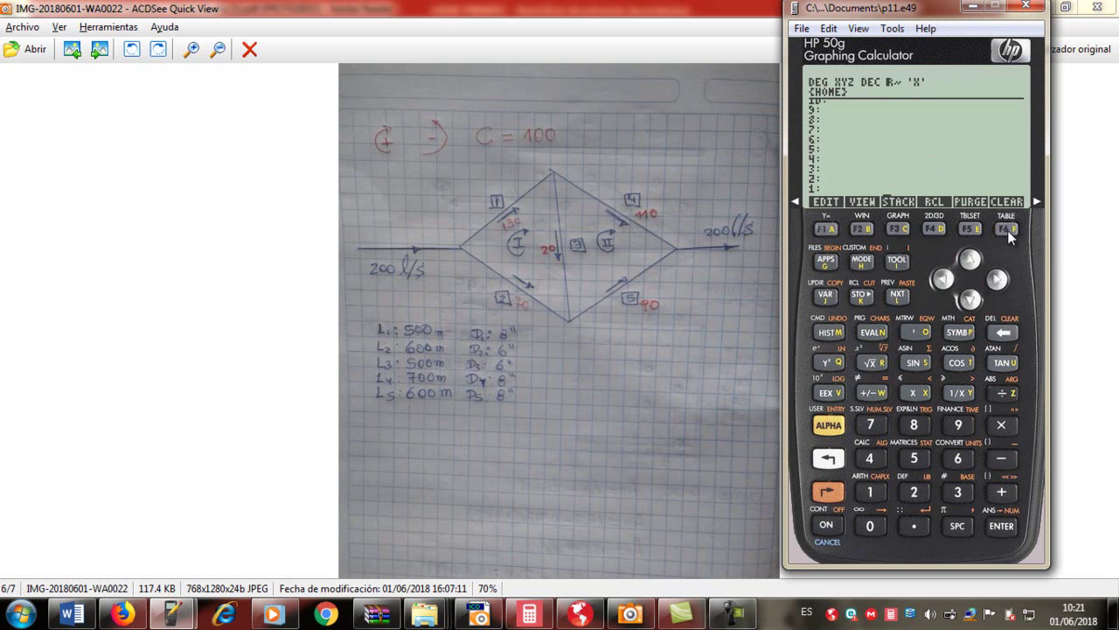
Set the calculator's number format to Fix 3 in the calculator modes.
left_click(832, 271)
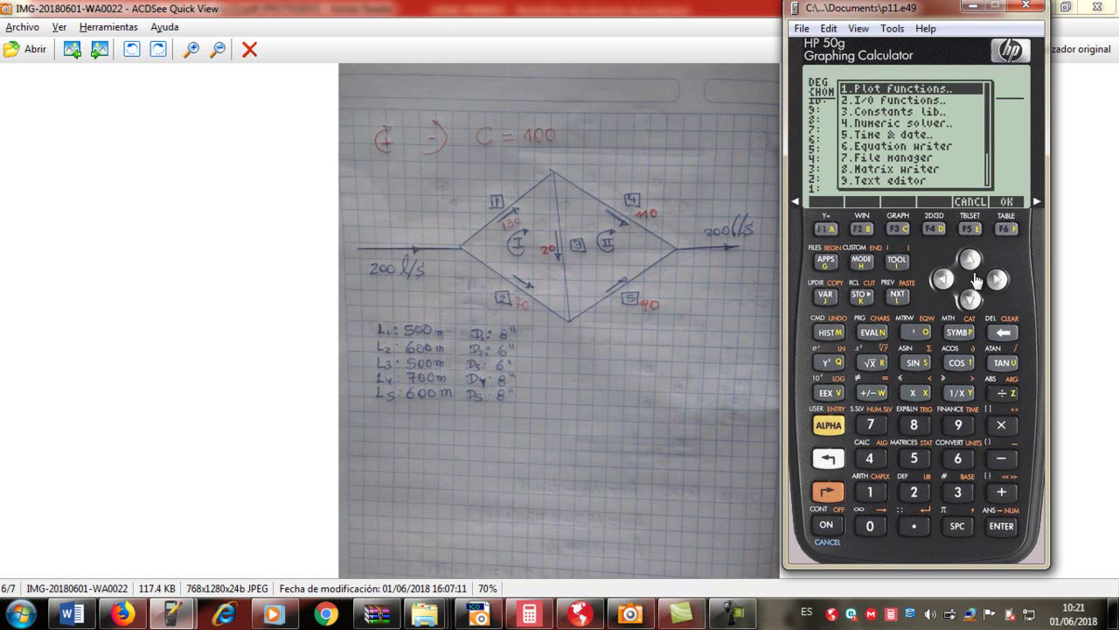
left_click(972, 231)
left_click(860, 265)
left_click(974, 291)
key("Right")
left_click(964, 486)
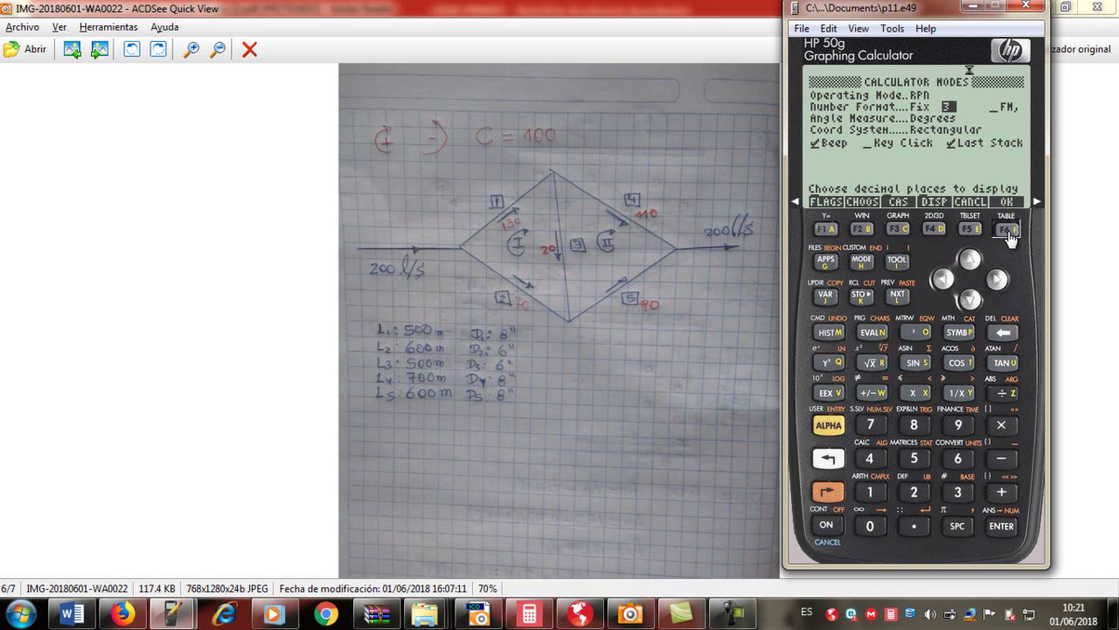
left_click(1009, 233)
Launch the F26 program and open its pipe data table at the first data row.
left_click(829, 425)
left_click(1008, 232)
left_click(959, 458)
left_click(1001, 526)
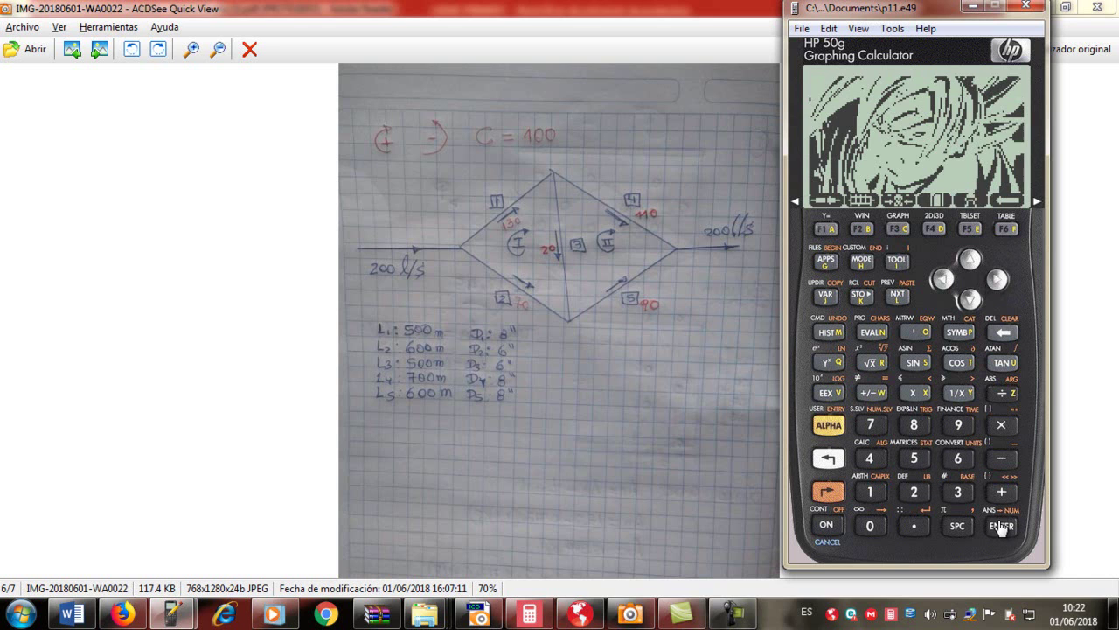
left_click(862, 295)
left_click(969, 299)
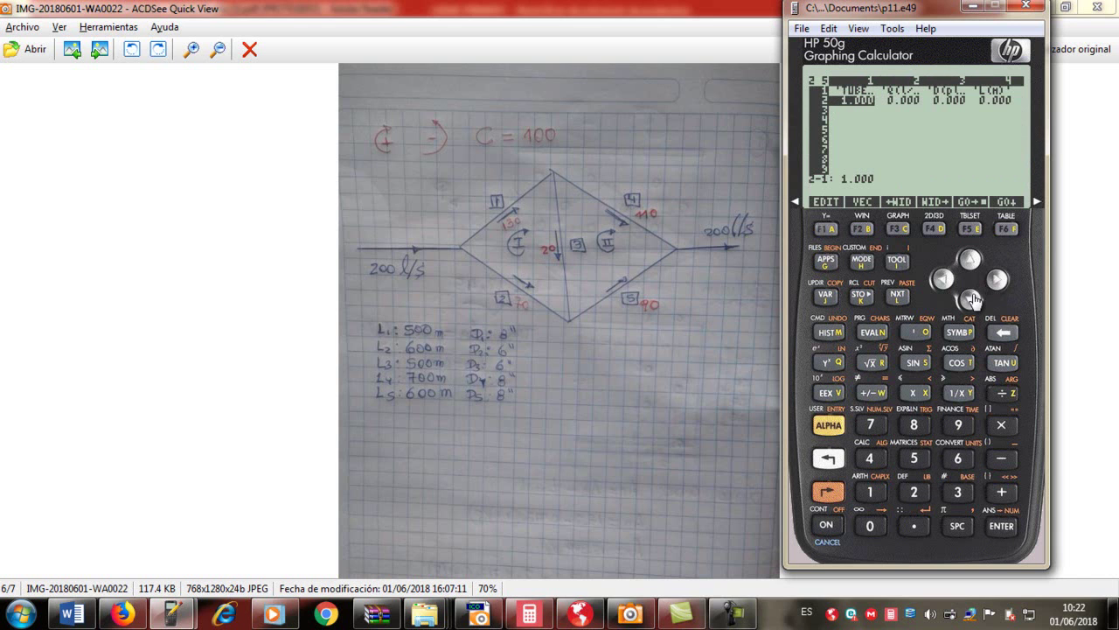
Enter a flow of 130 l/s and a diameter of 8 inches for pipe 1.
left_click(996, 279)
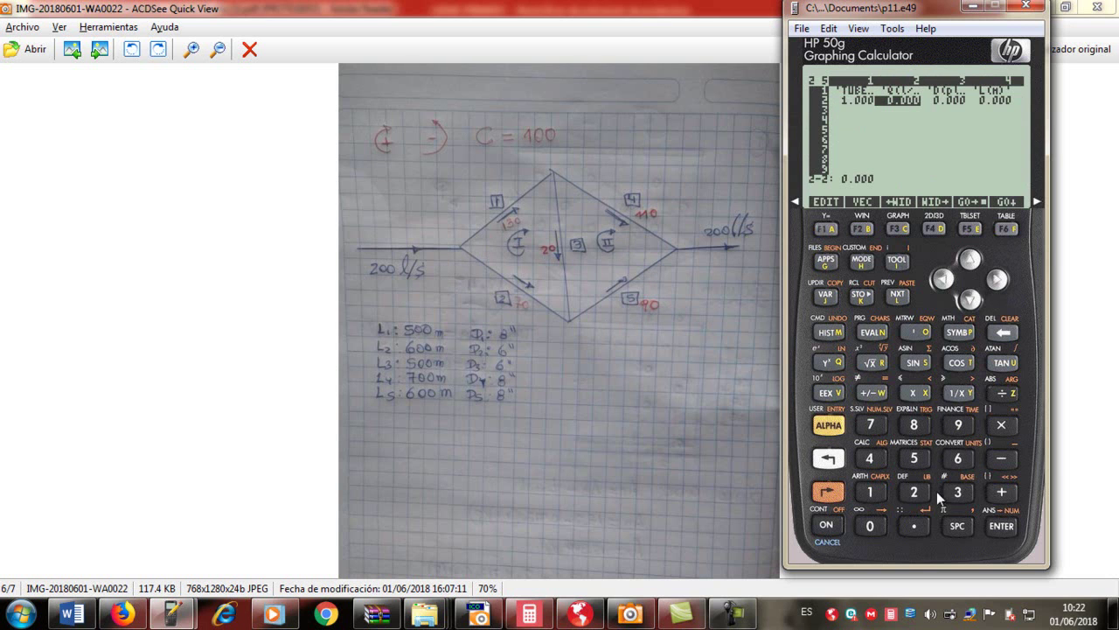
left_click(874, 492)
left_click(955, 495)
left_click(885, 526)
left_click(1001, 527)
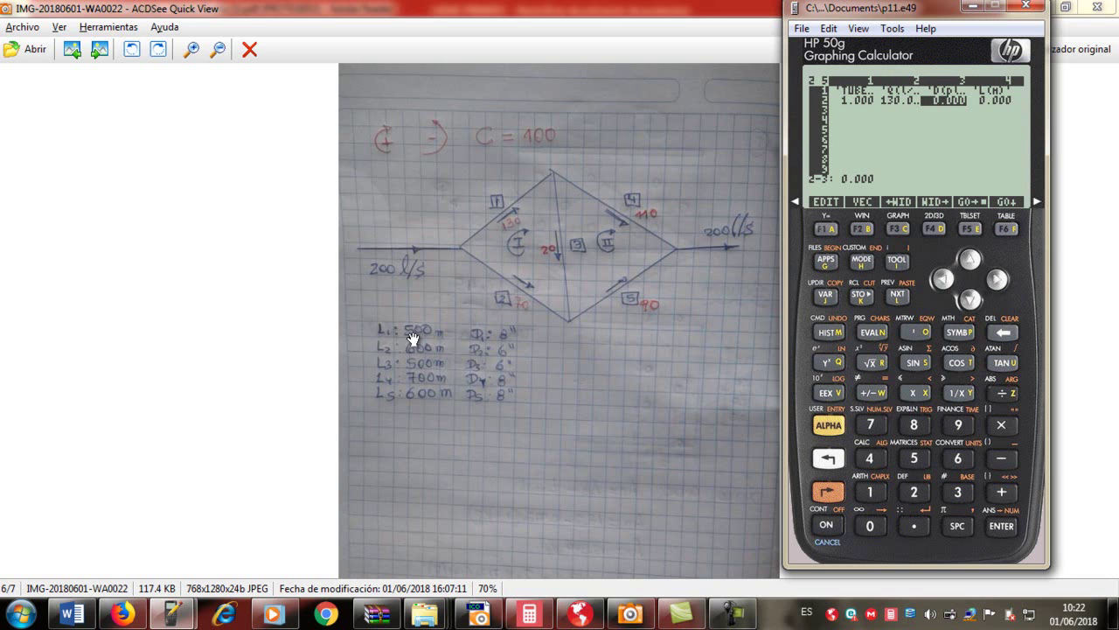
left_click(909, 426)
left_click(1003, 529)
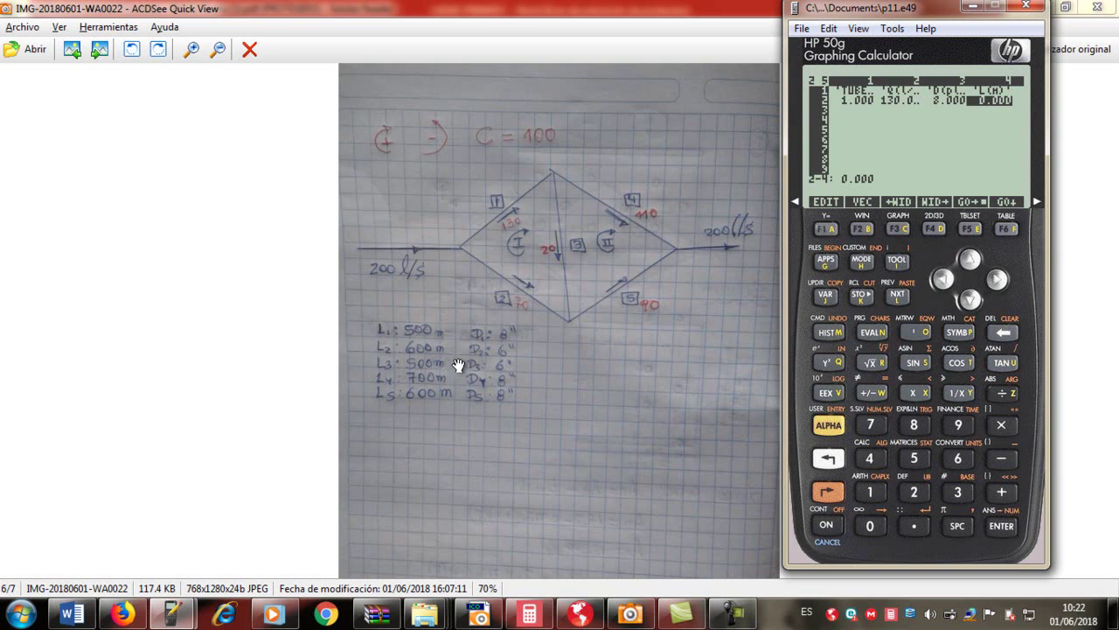
Enter a length of 500 m and a C coefficient of 100 for pipe 1.
left_click(914, 457)
left_click(870, 525)
left_click(870, 525)
left_click(995, 534)
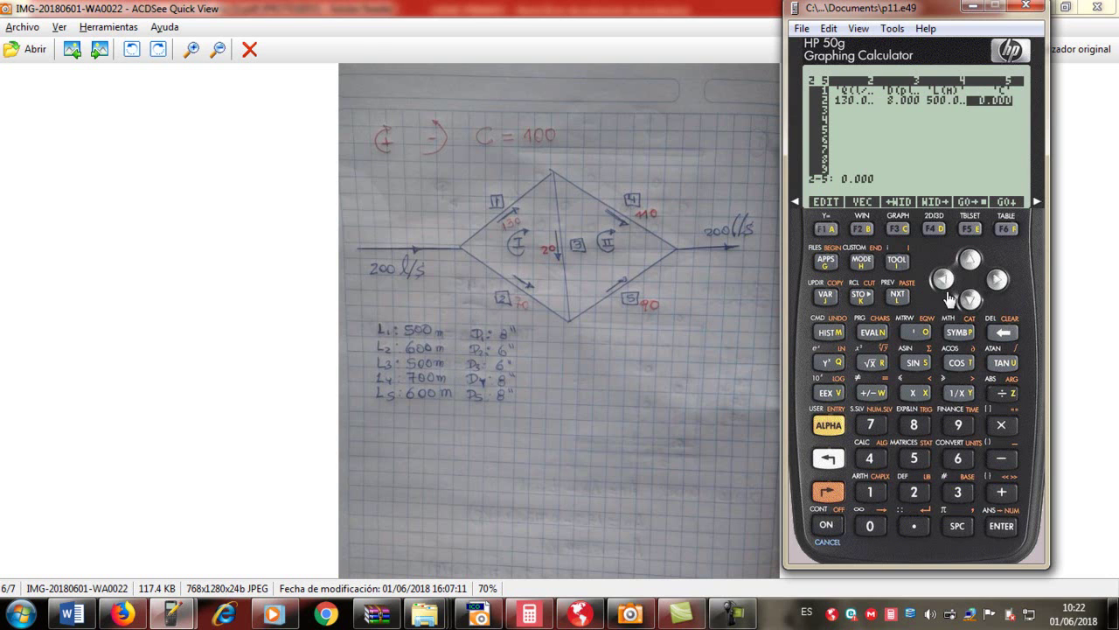
left_click(870, 491)
left_click(877, 522)
left_click(996, 526)
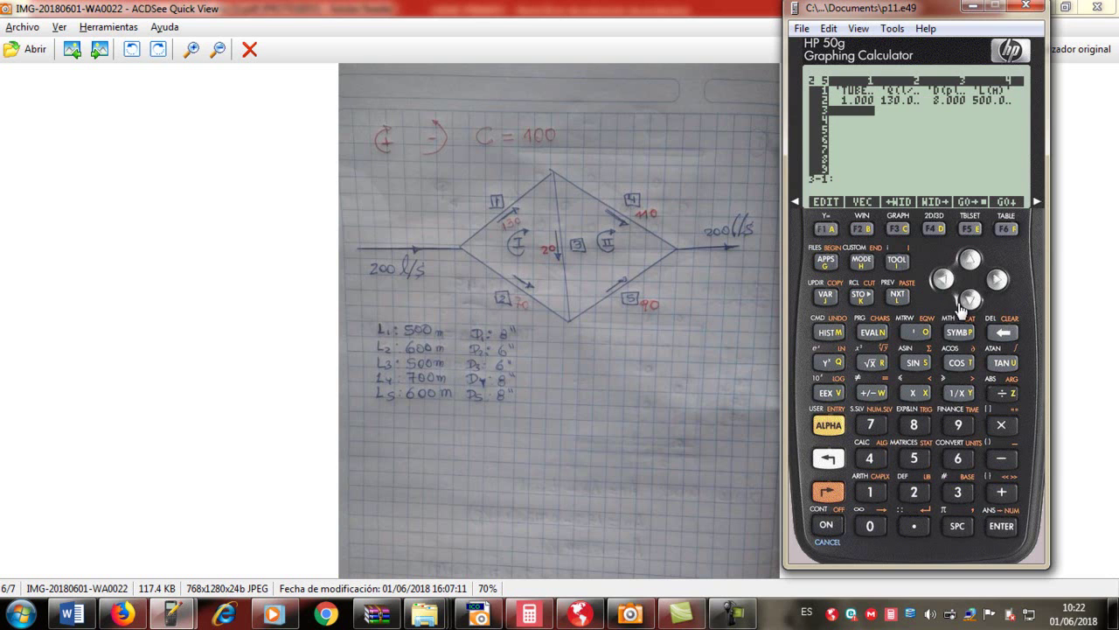
Start the row for pipe 2 with a flow of 70 l/s and a diameter of 6 inches.
left_click(913, 492)
left_click(1001, 525)
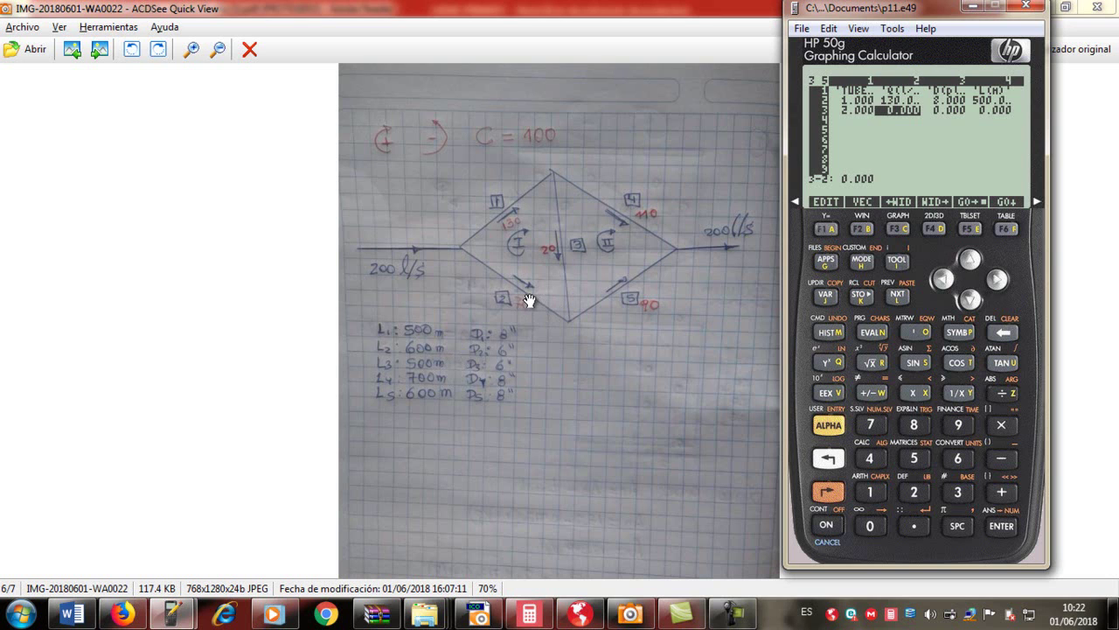
left_click(875, 424)
left_click(870, 525)
left_click(998, 527)
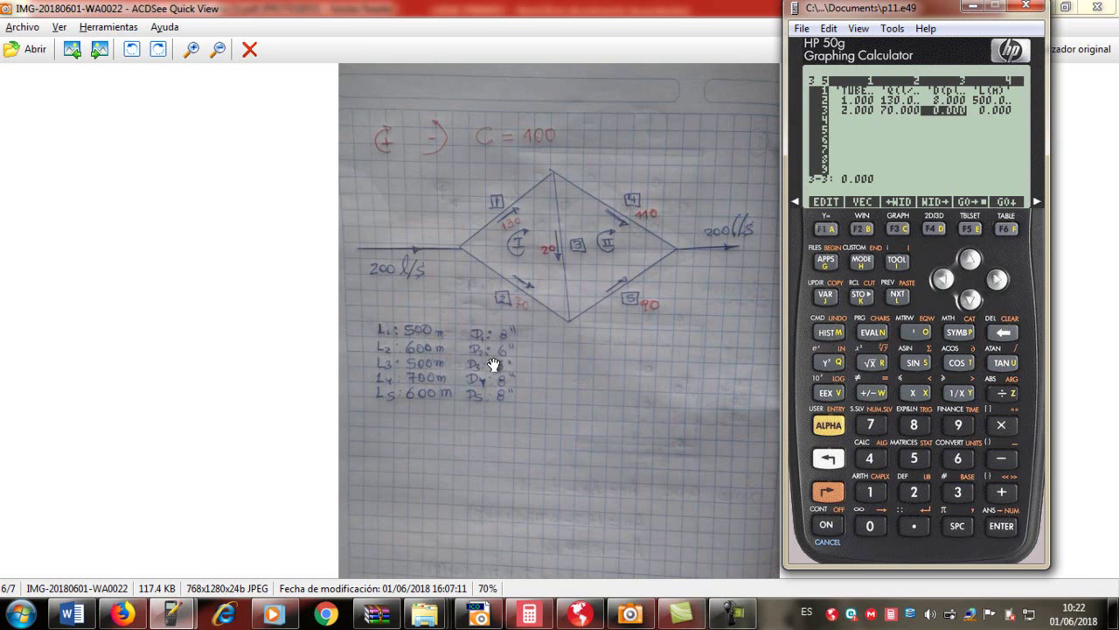
left_click(959, 463)
left_click(1002, 526)
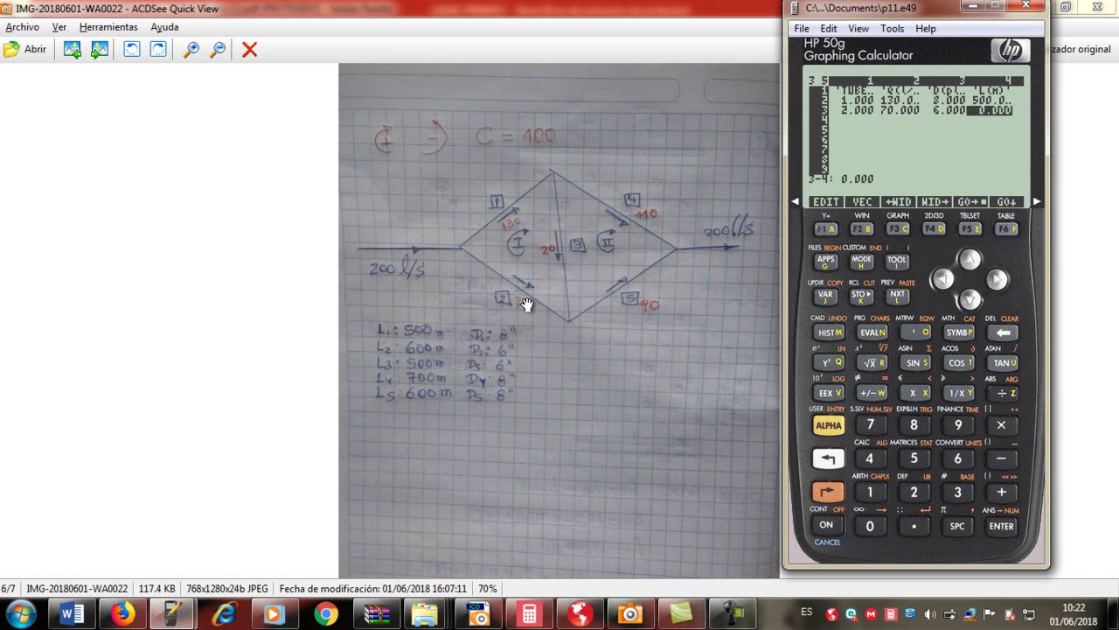
Complete pipe 2's row with a length of 600 m and a C coefficient of 100.
left_click(958, 464)
left_click(870, 526)
left_click(870, 525)
left_click(1001, 526)
left_click(873, 497)
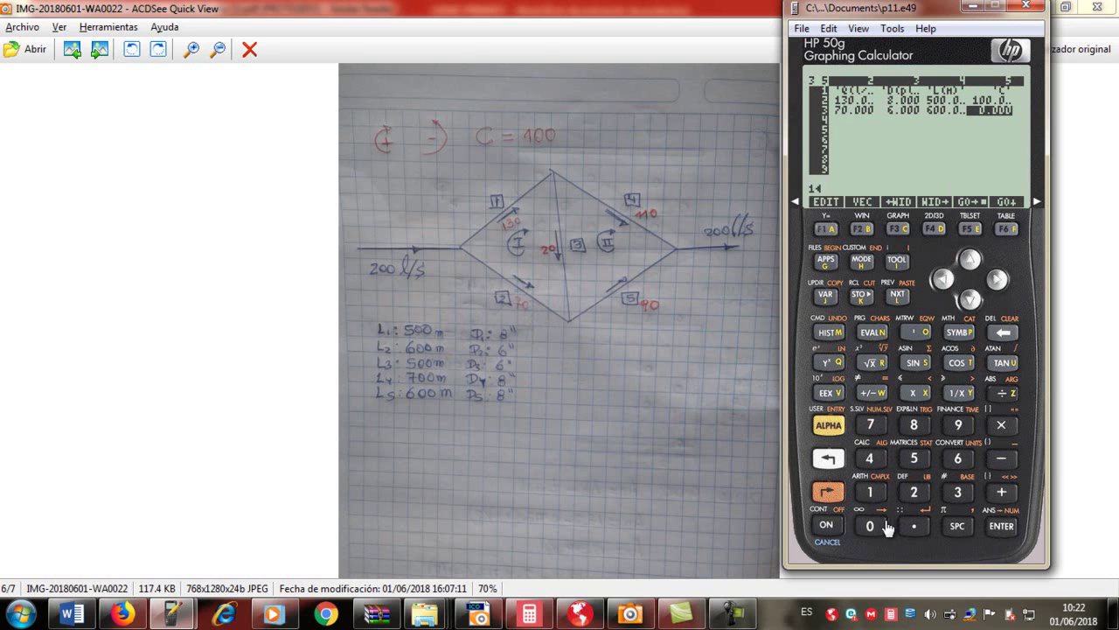
left_click(998, 528)
Start the row for pipe 3 with a flow of 20 l/s and a diameter of 6 inches.
left_click(958, 491)
left_click(1000, 526)
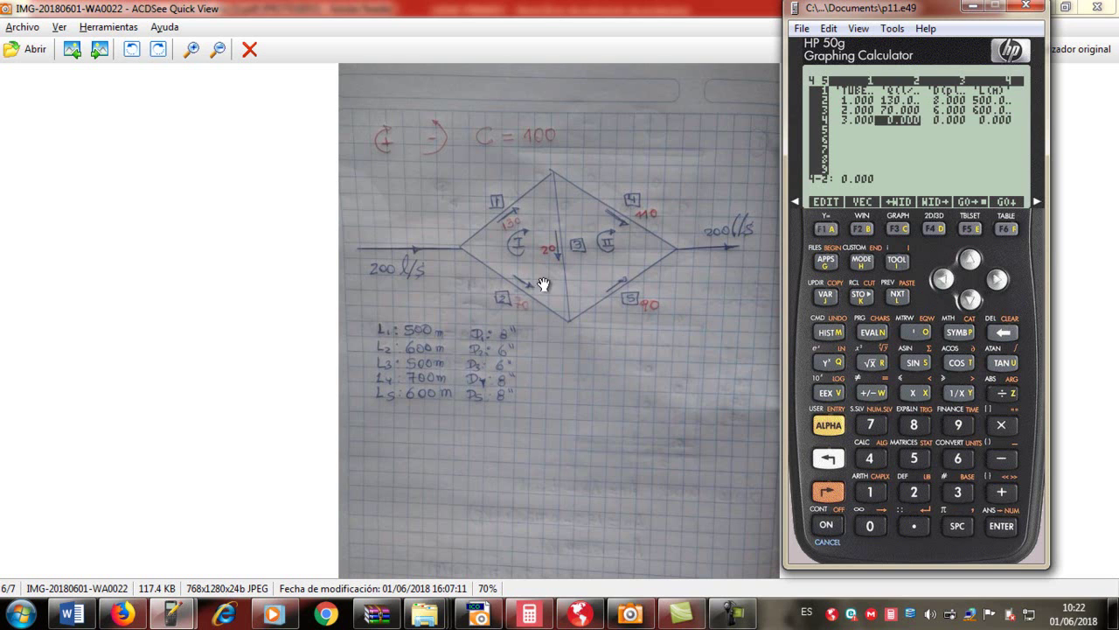
left_click(914, 492)
left_click(870, 526)
left_click(1000, 525)
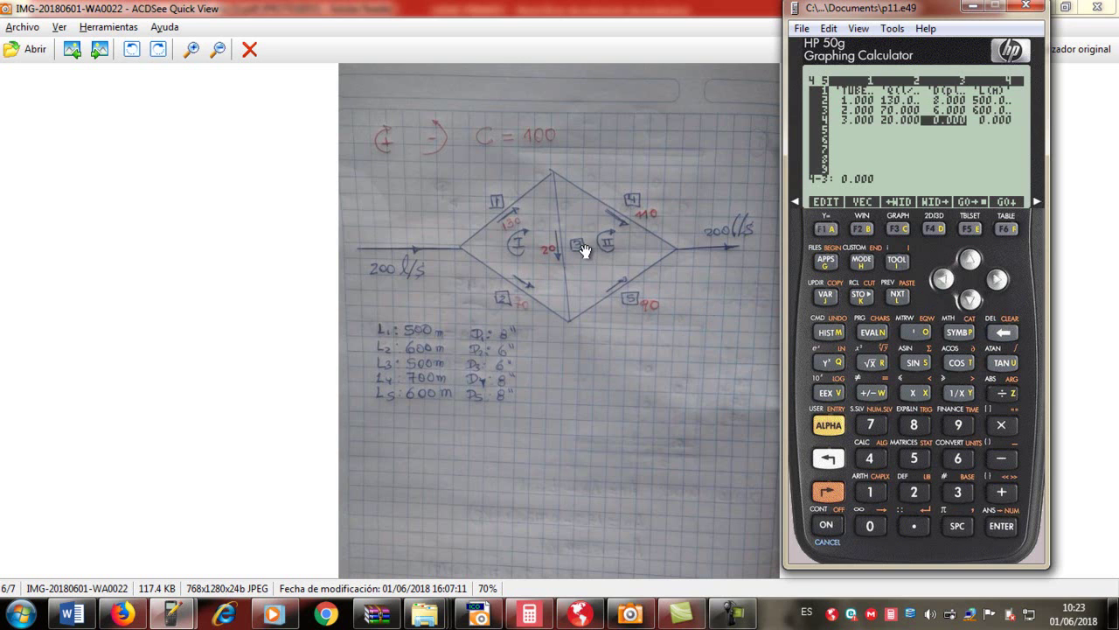
left_click(957, 458)
left_click(1001, 525)
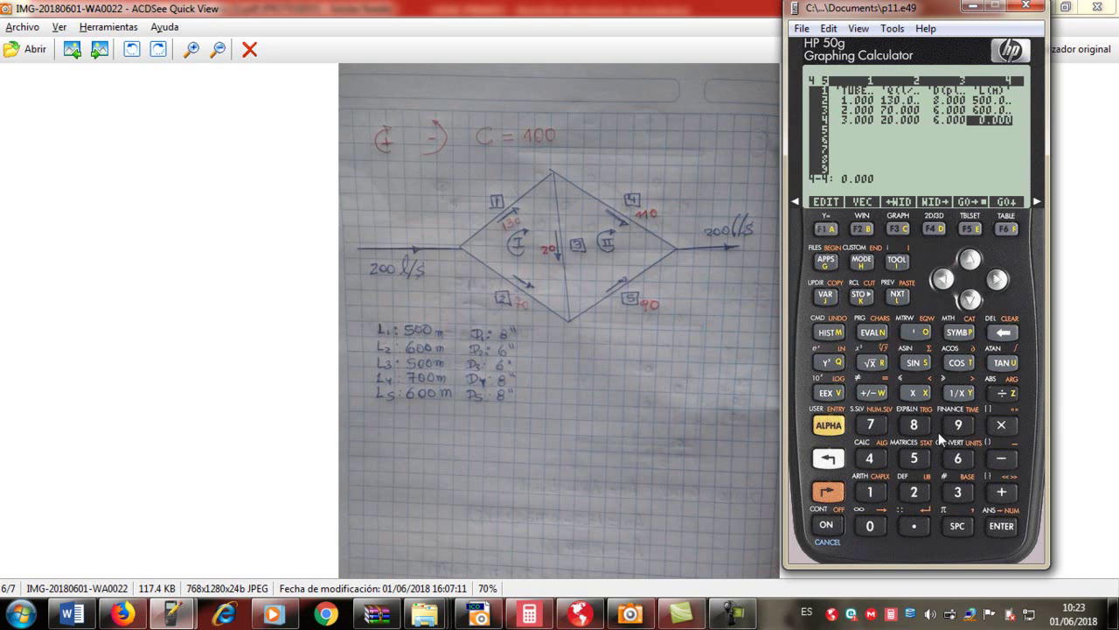
Complete pipe 3's row with a length of 500 m and a C coefficient of 100.
left_click(914, 458)
left_click(870, 526)
left_click(870, 526)
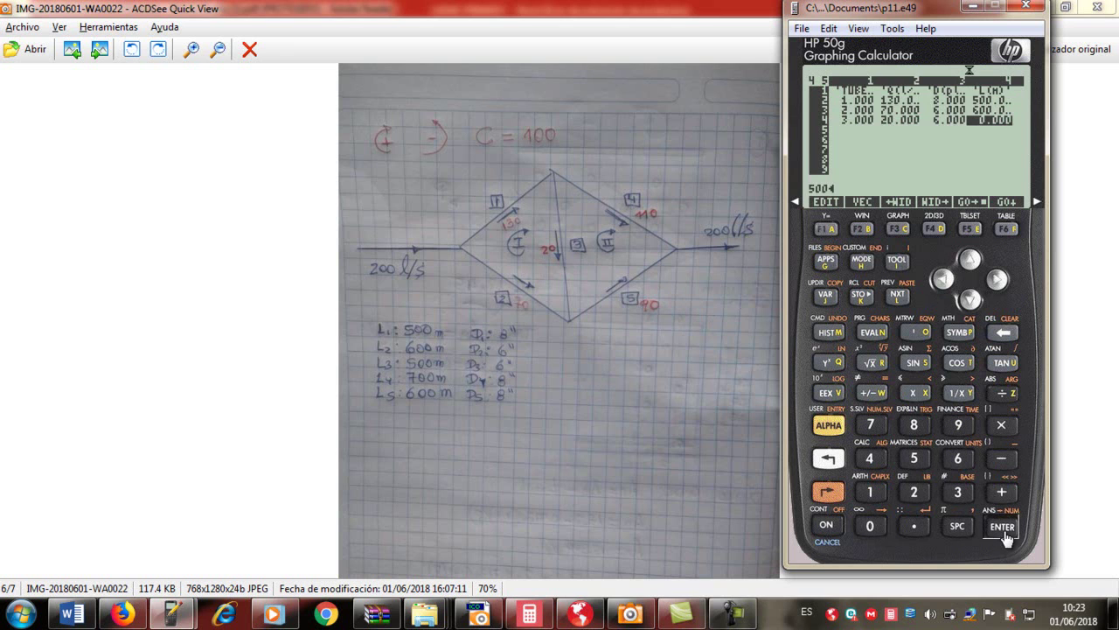
left_click(1004, 525)
left_click(870, 491)
left_click(870, 526)
left_click(870, 526)
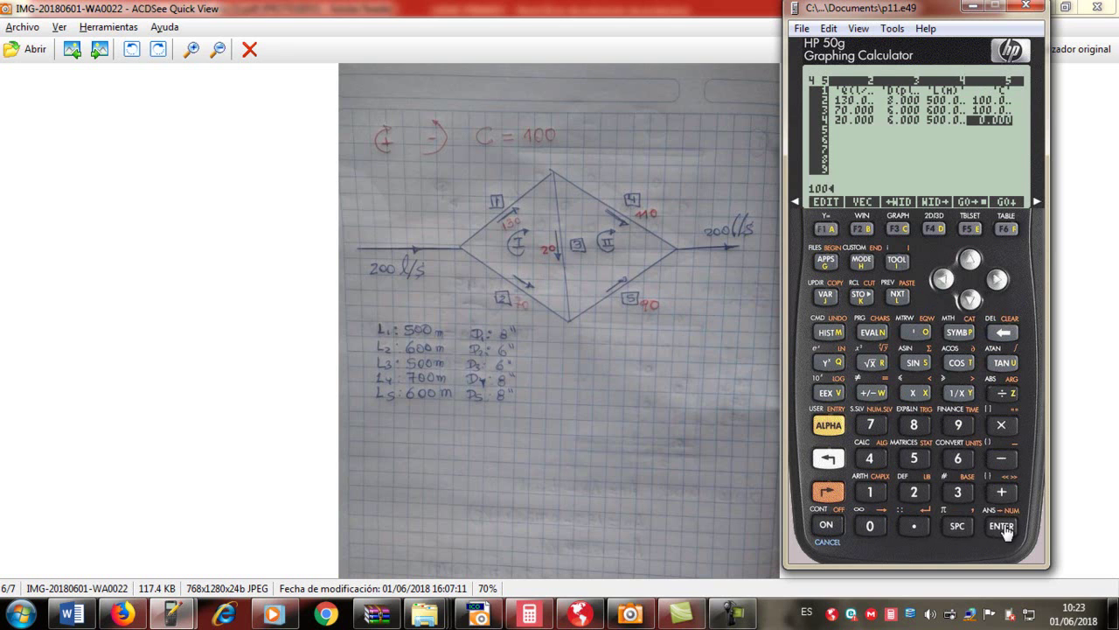
left_click(1003, 528)
Start the row for pipe 4 with a flow of 110 l/s and a diameter of 8 inches.
left_click(869, 458)
left_click(1003, 525)
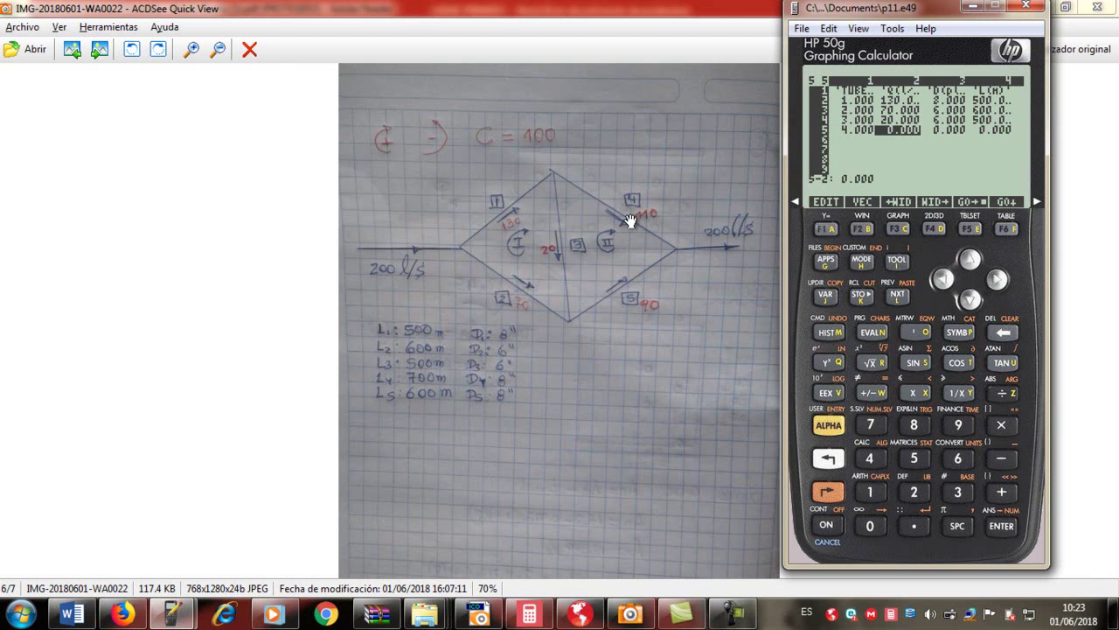
left_click(871, 492)
left_click(872, 492)
left_click(872, 527)
left_click(1002, 526)
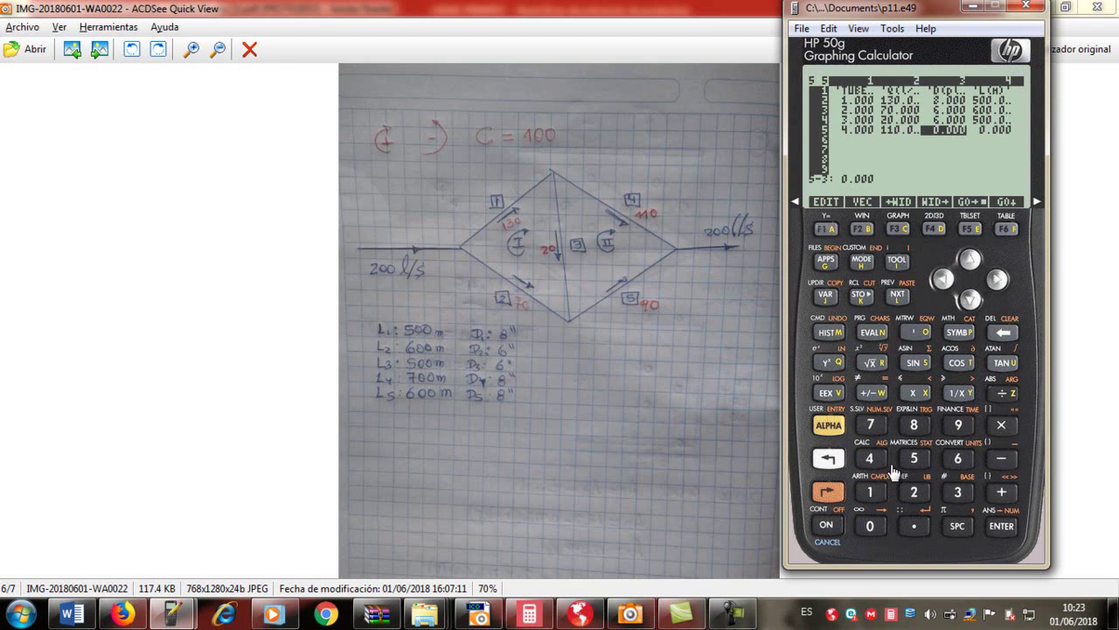
left_click(912, 426)
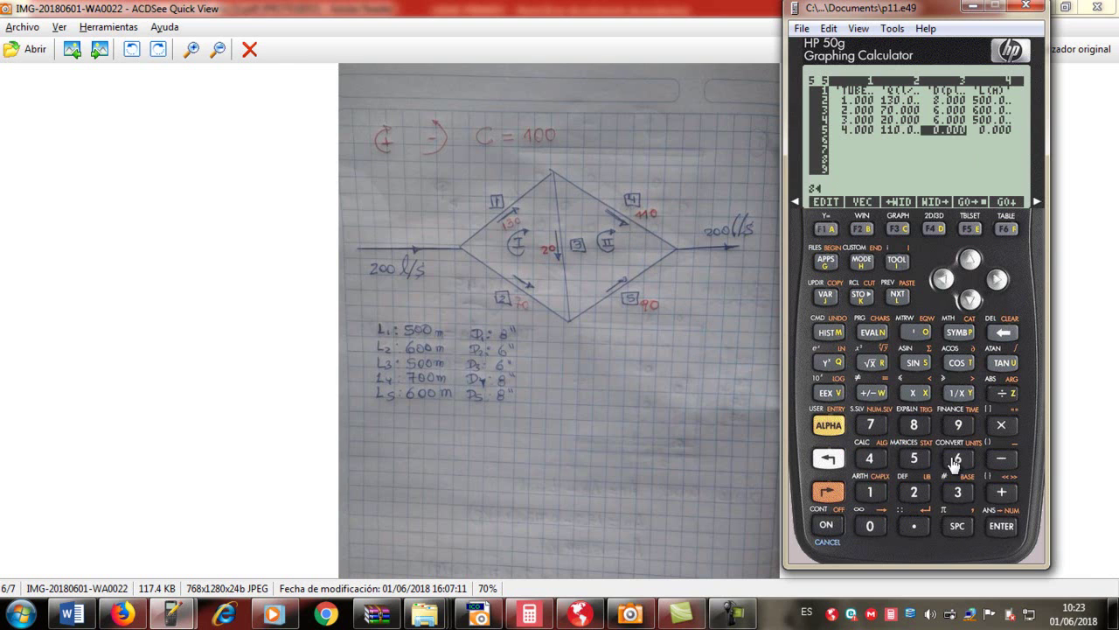
left_click(1002, 525)
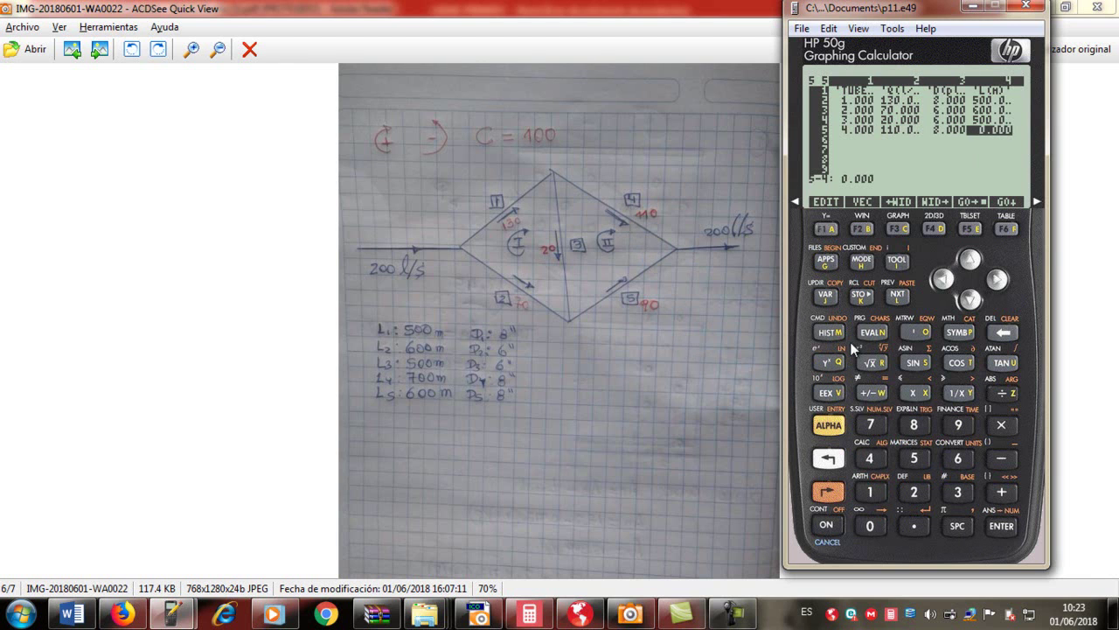
Complete pipe 4's row with a length of 700 m and a C coefficient of 100.
left_click(883, 425)
left_click(879, 525)
left_click(878, 525)
left_click(1002, 528)
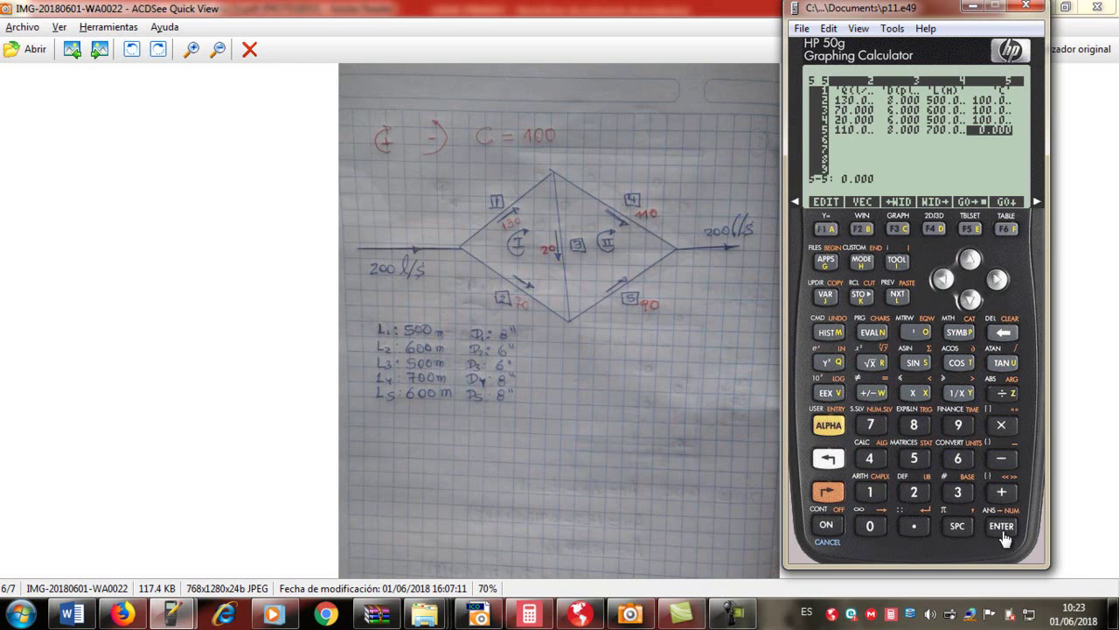
left_click(883, 498)
left_click(879, 526)
left_click(879, 526)
left_click(997, 529)
Start the row for pipe 5 with a flow of 90 l/s.
left_click(917, 460)
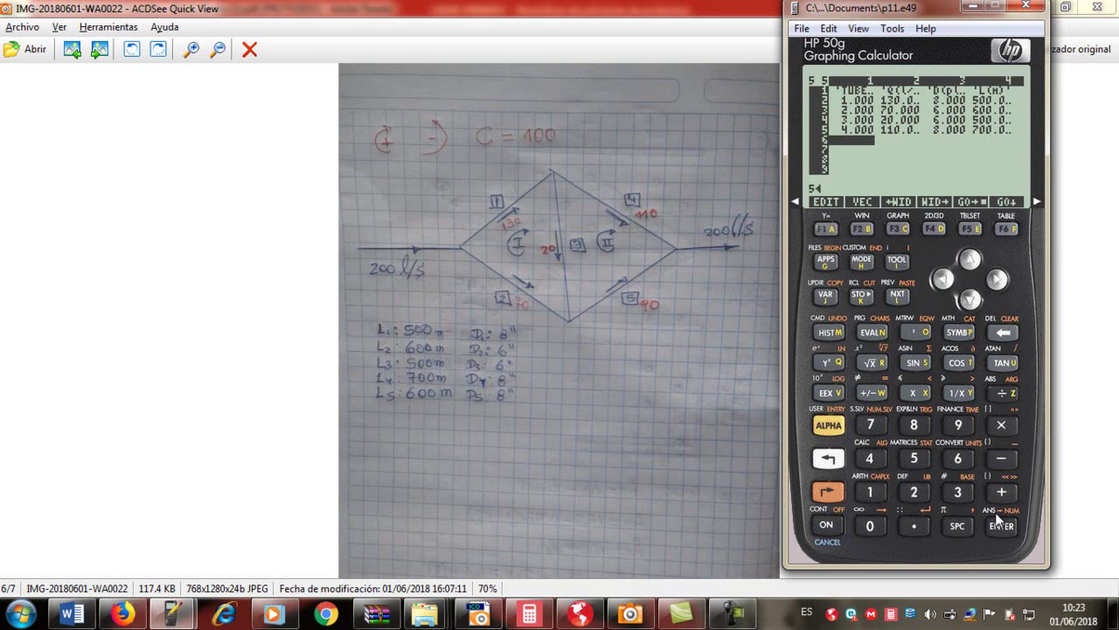
left_click(1001, 526)
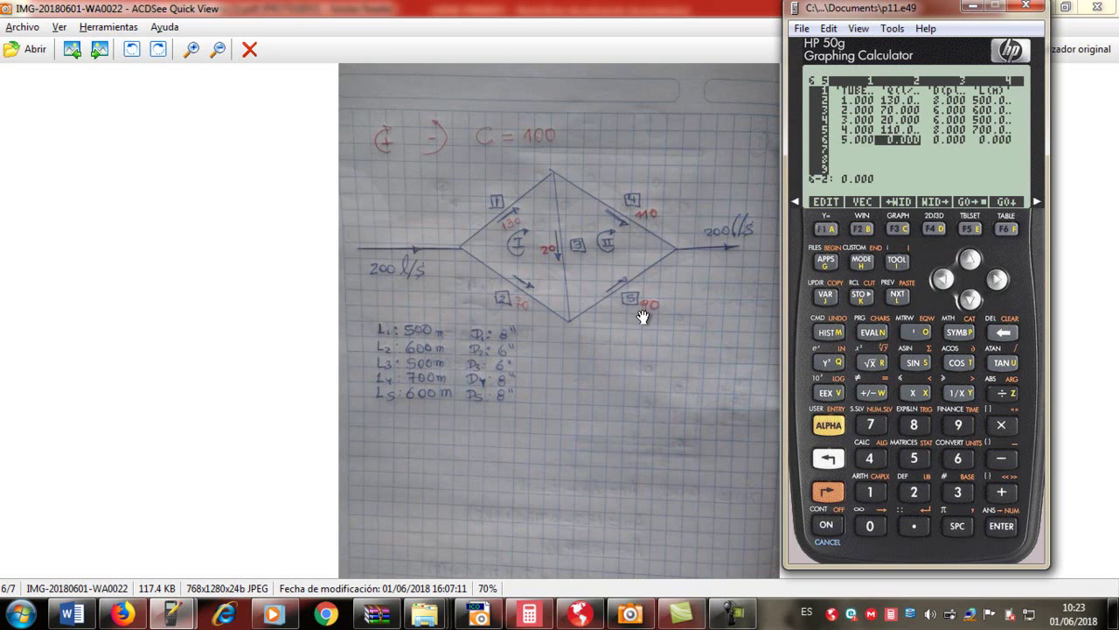
left_click(956, 426)
left_click(877, 525)
left_click(1002, 528)
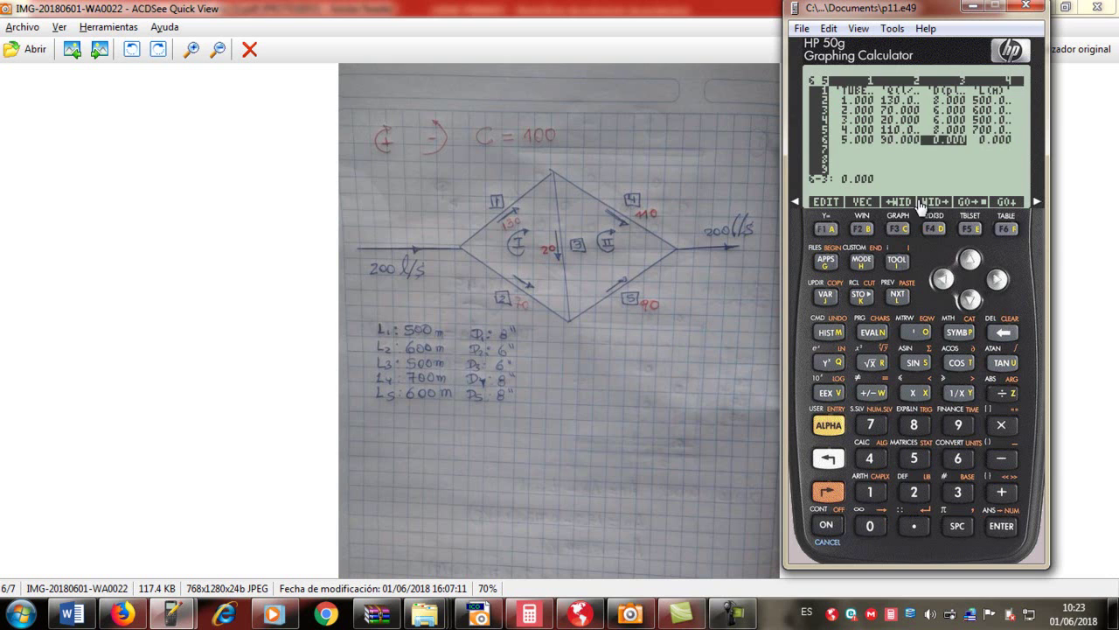
Check the diameter column's heading and enter 8 inches as pipe 5's diameter.
left_click(969, 258)
left_click(969, 259)
left_click(969, 259)
left_click(969, 259)
left_click(969, 259)
left_click(970, 298)
left_click(970, 298)
left_click(970, 297)
left_click(970, 297)
left_click(971, 297)
left_click(914, 425)
left_click(1003, 528)
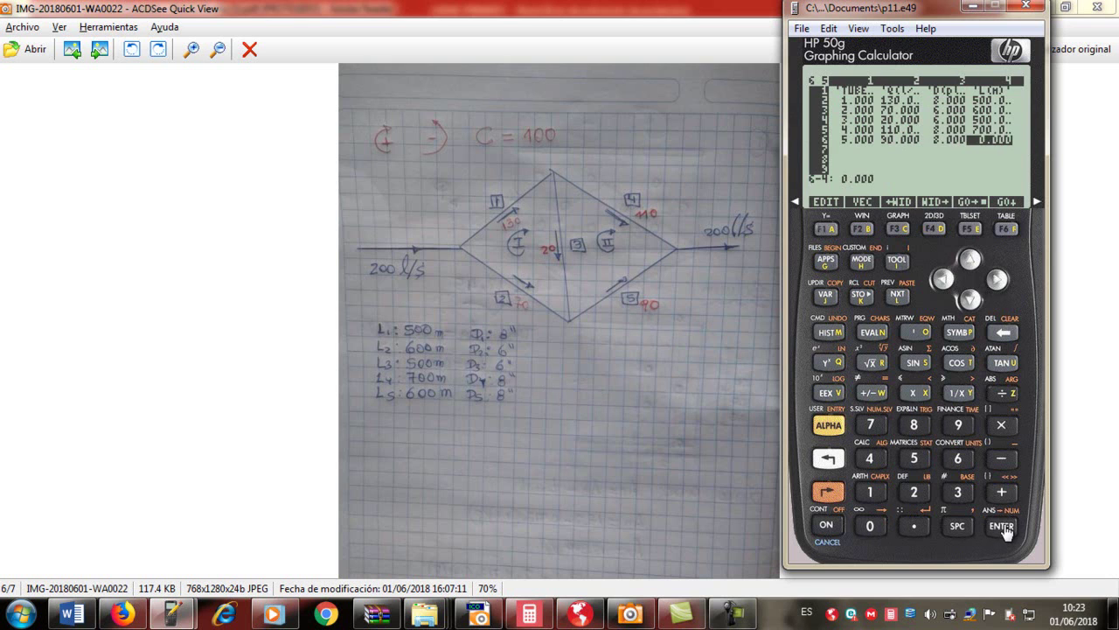
Enter a length of 600 m and a C coefficient of 100 for pipe 5 and accept the table.
left_click(958, 458)
left_click(873, 526)
left_click(872, 526)
left_click(1003, 527)
left_click(882, 497)
left_click(1001, 525)
left_click(1001, 525)
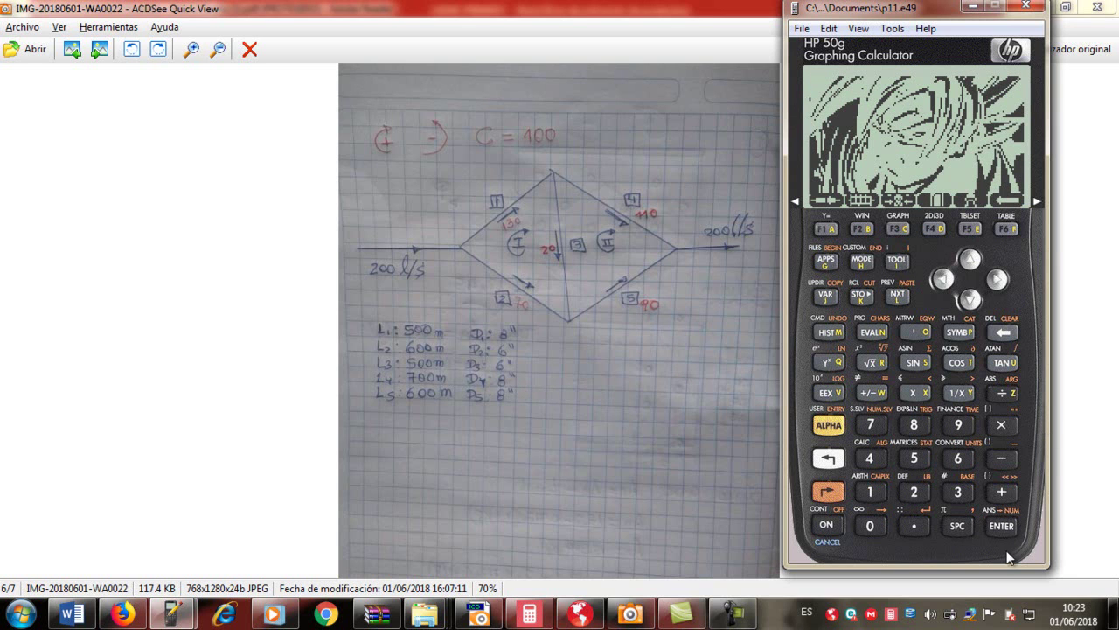
Reopen the pipe data table and add an extra row numbered 6 below pipe 5.
left_click(831, 230)
left_click(970, 299)
left_click(970, 299)
left_click(969, 299)
left_click(970, 299)
left_click(970, 299)
left_click(970, 299)
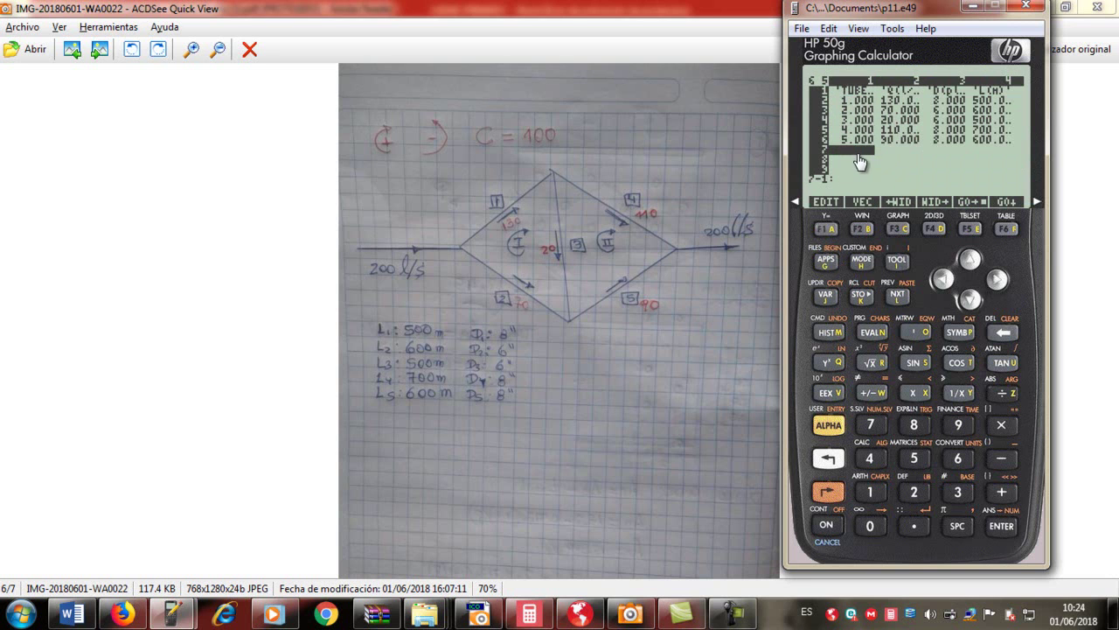
left_click(960, 459)
left_click(1001, 525)
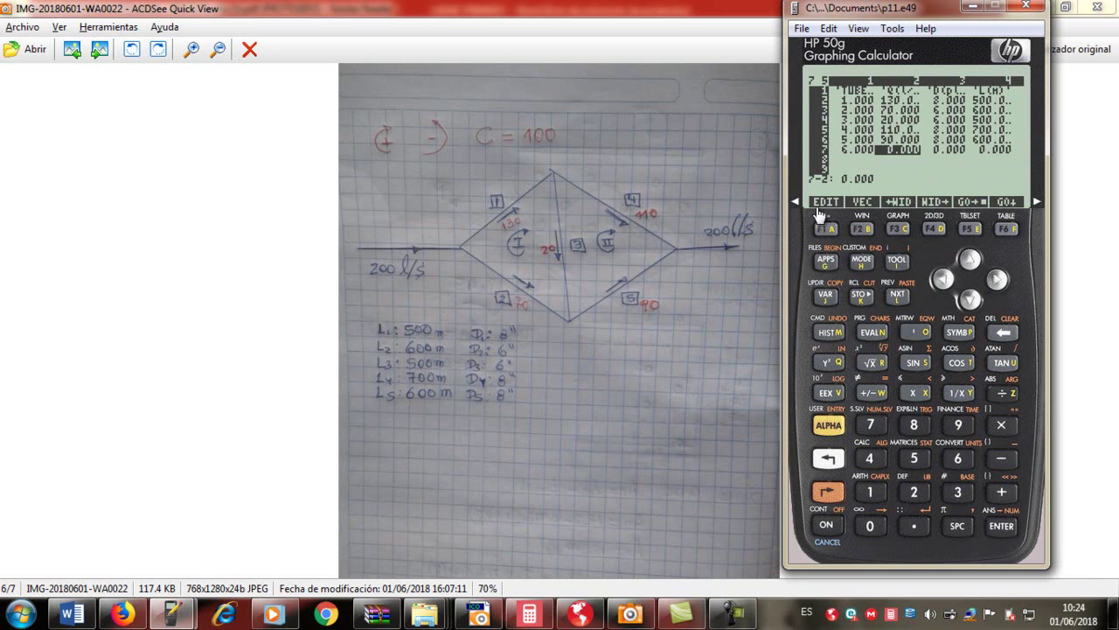
Delete the extra row for pipe 6 and accept the pipe data table.
left_click(901, 296)
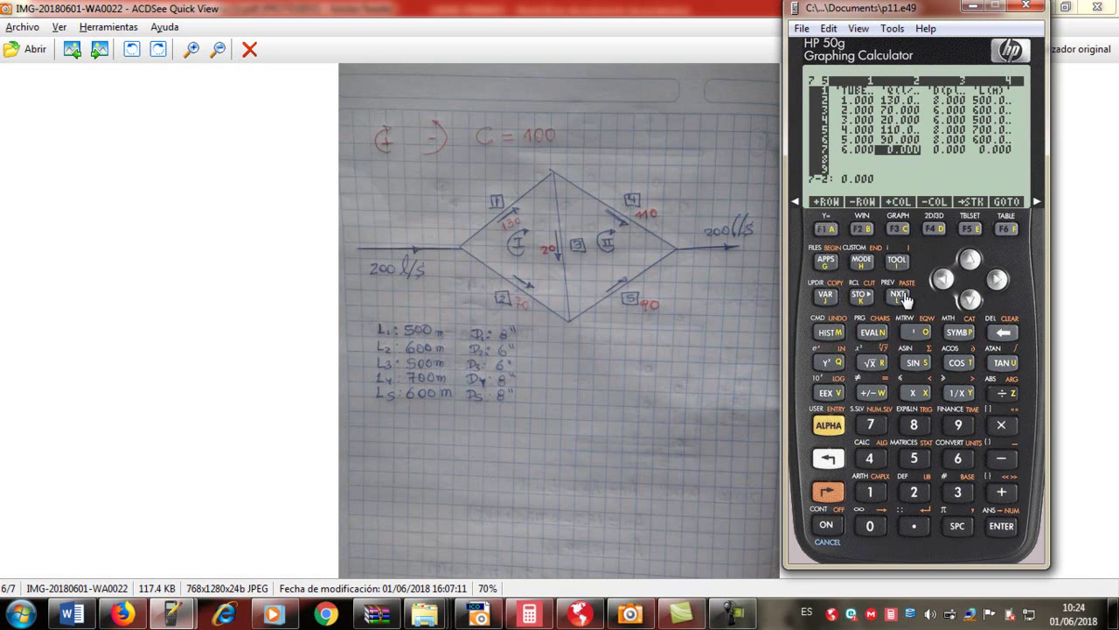
left_click(863, 229)
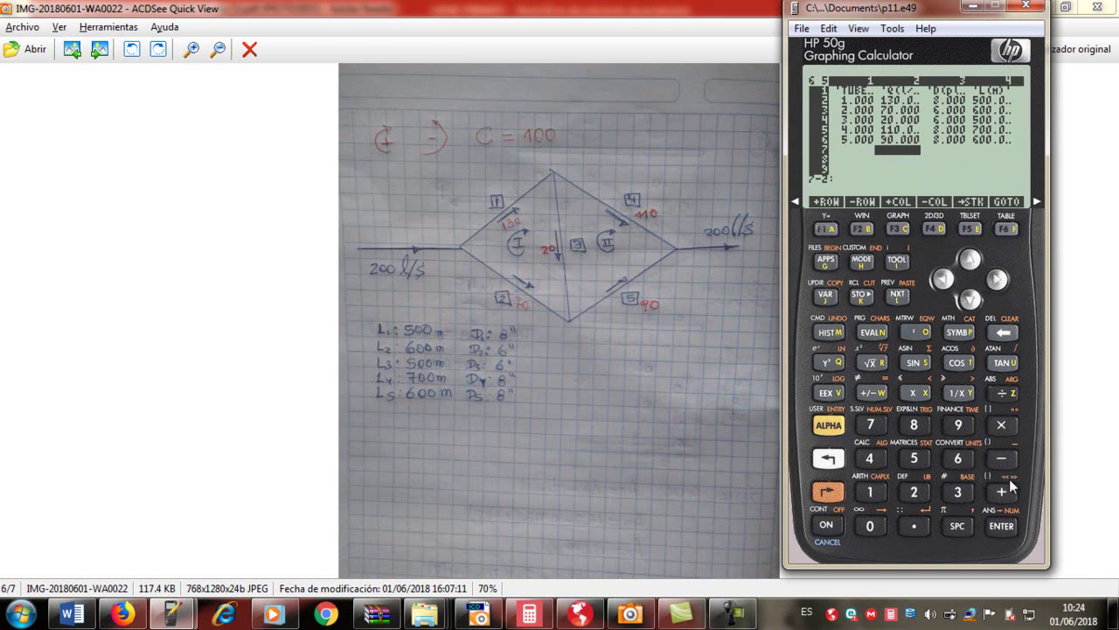
left_click(1014, 524)
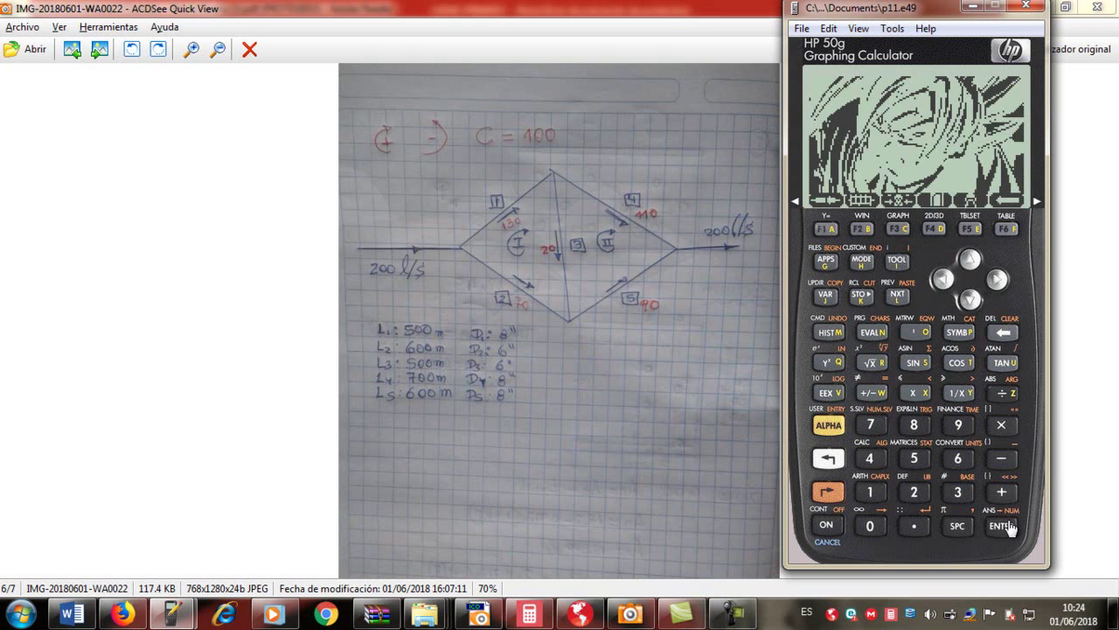
Open the mesh (MALLAS) table and enter mesh numbers 1 and 2 in its first column.
left_click(863, 295)
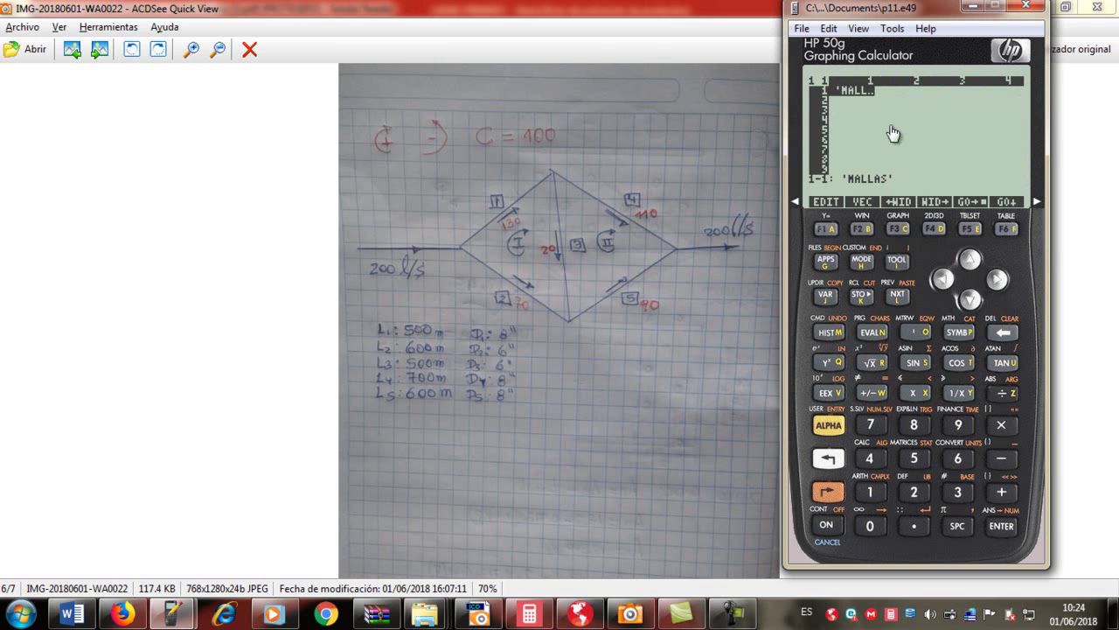
left_click(967, 297)
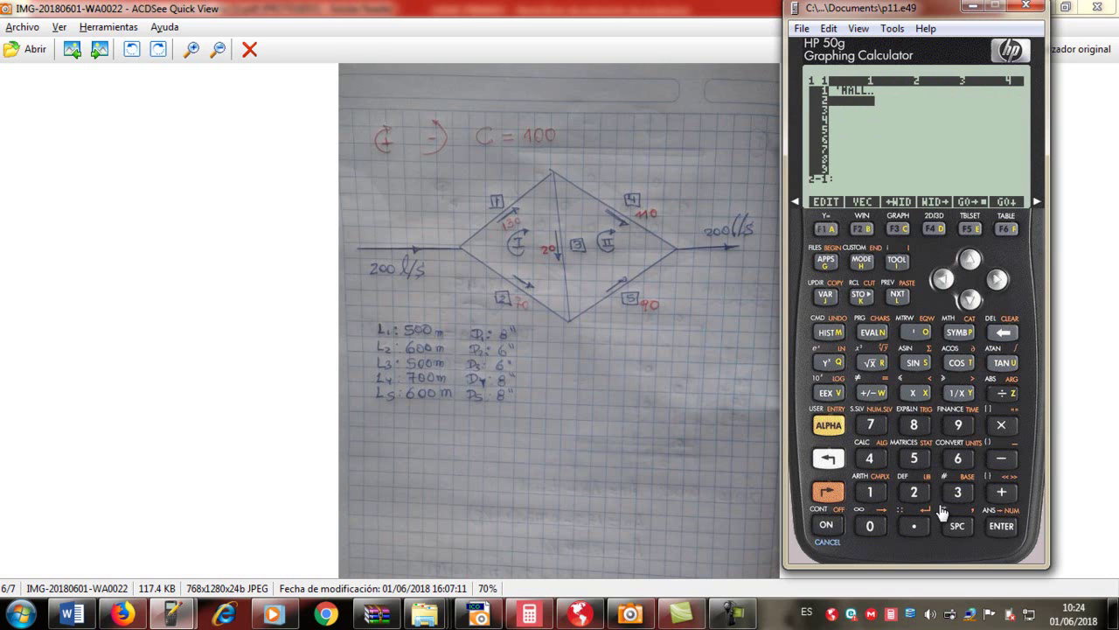
left_click(886, 496)
left_click(997, 525)
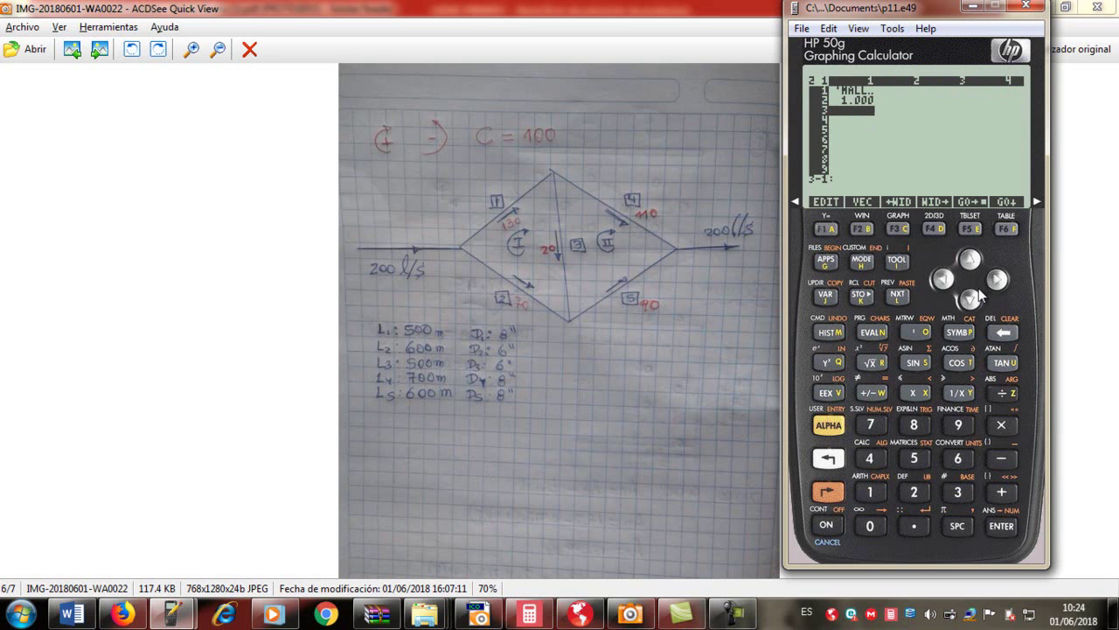
left_click(926, 496)
left_click(1000, 525)
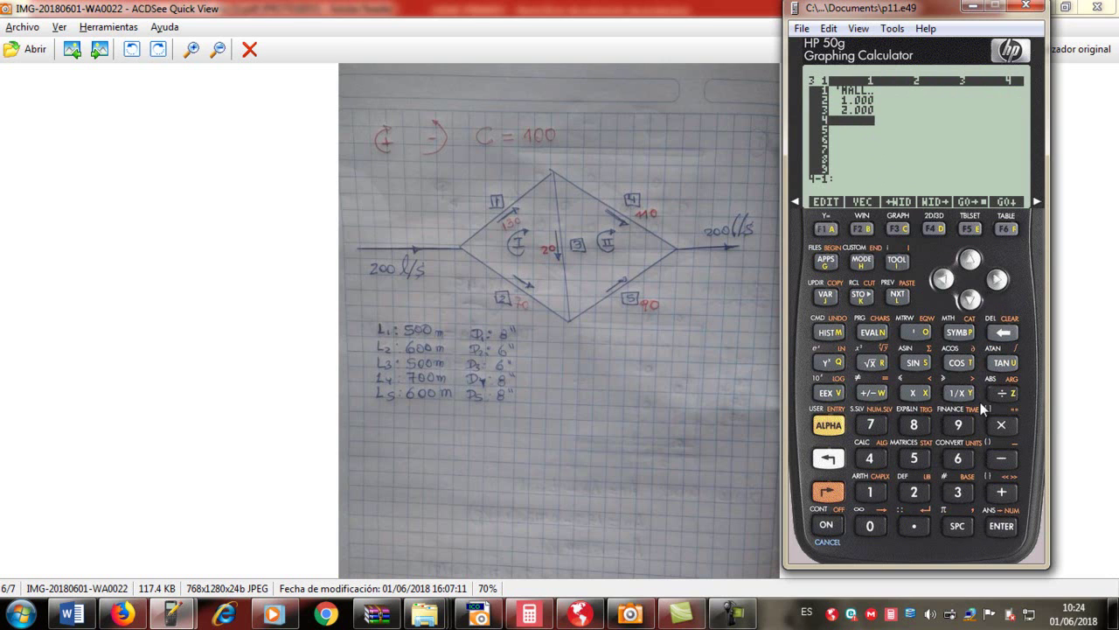
Enter pipes 1 and 3 as positive members in mesh 1's row of the MALLAS table.
left_click(973, 264)
left_click(972, 264)
left_click(998, 280)
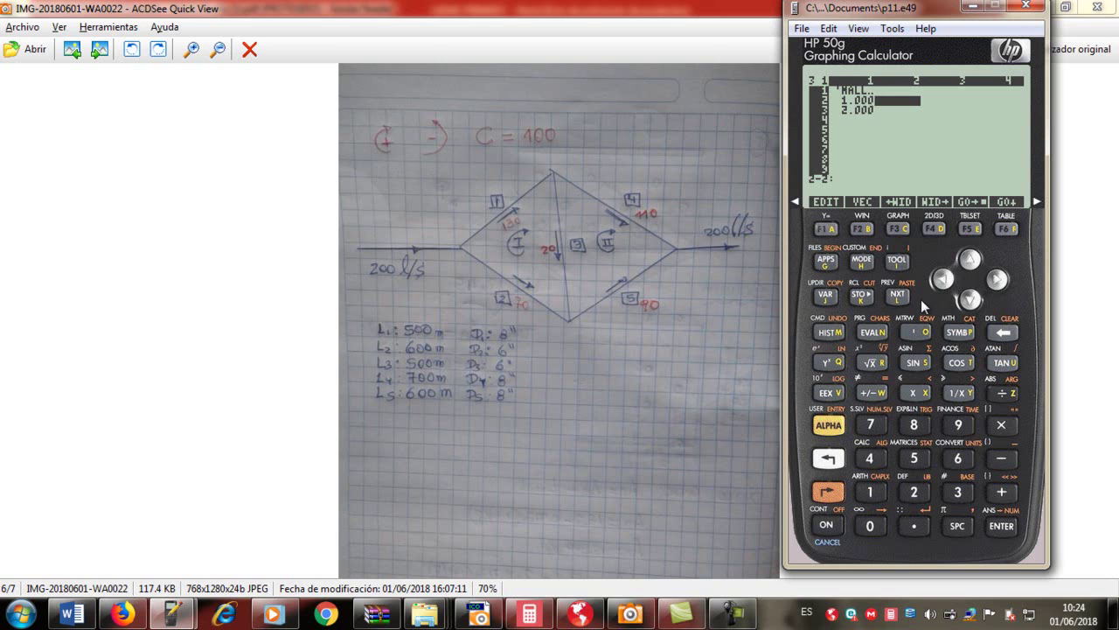
left_click(876, 494)
left_click(988, 523)
left_click(968, 260)
left_click(969, 260)
left_click(970, 300)
left_click(993, 287)
left_click(993, 287)
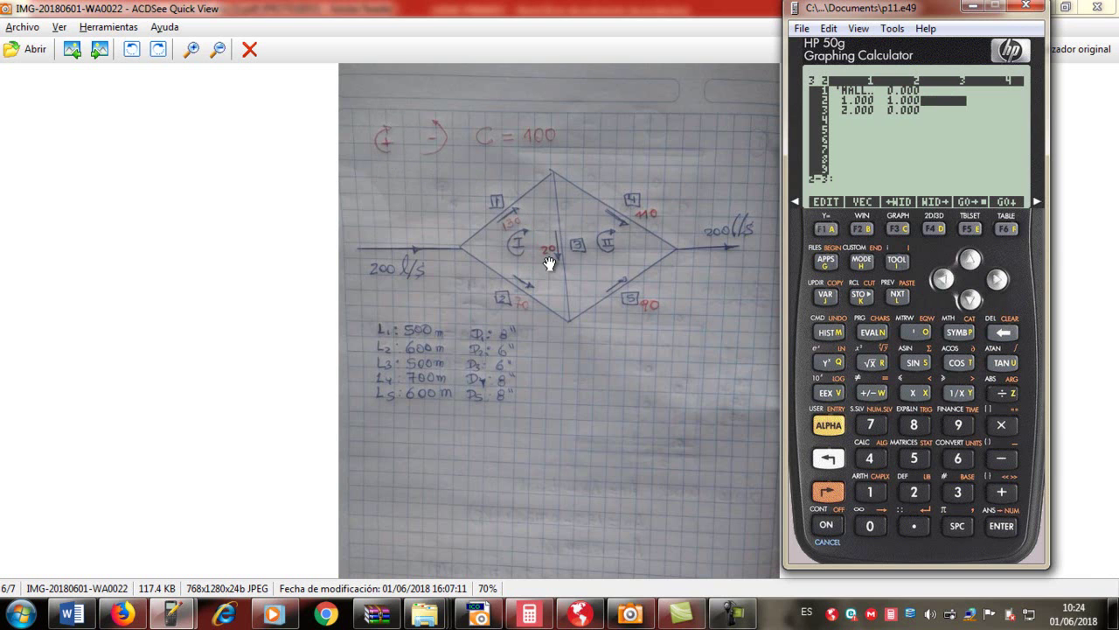
left_click(958, 492)
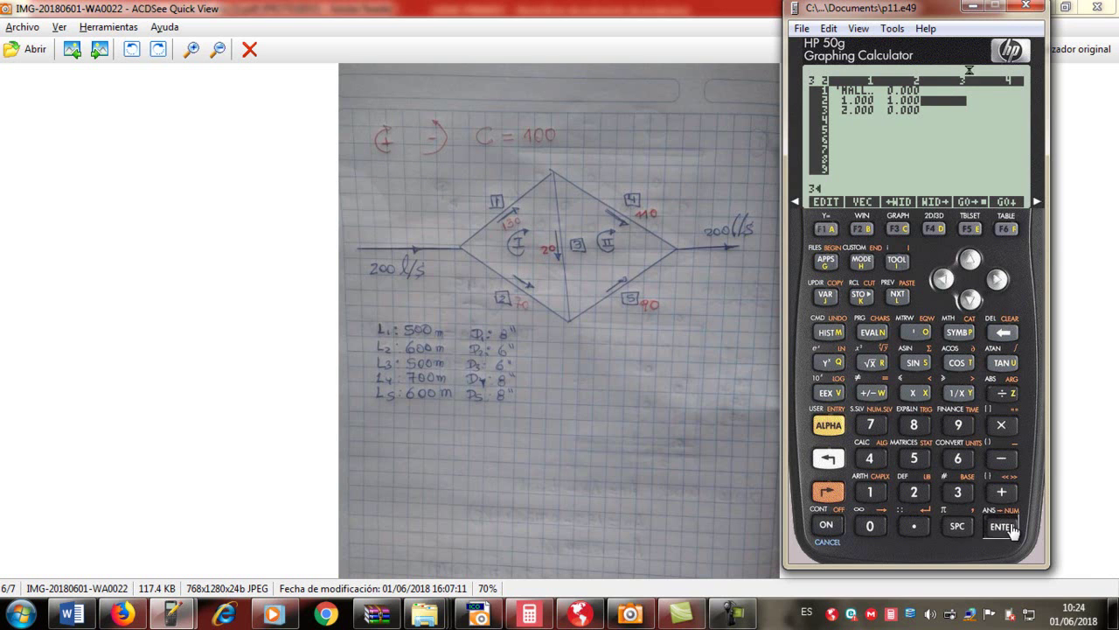
left_click(1002, 526)
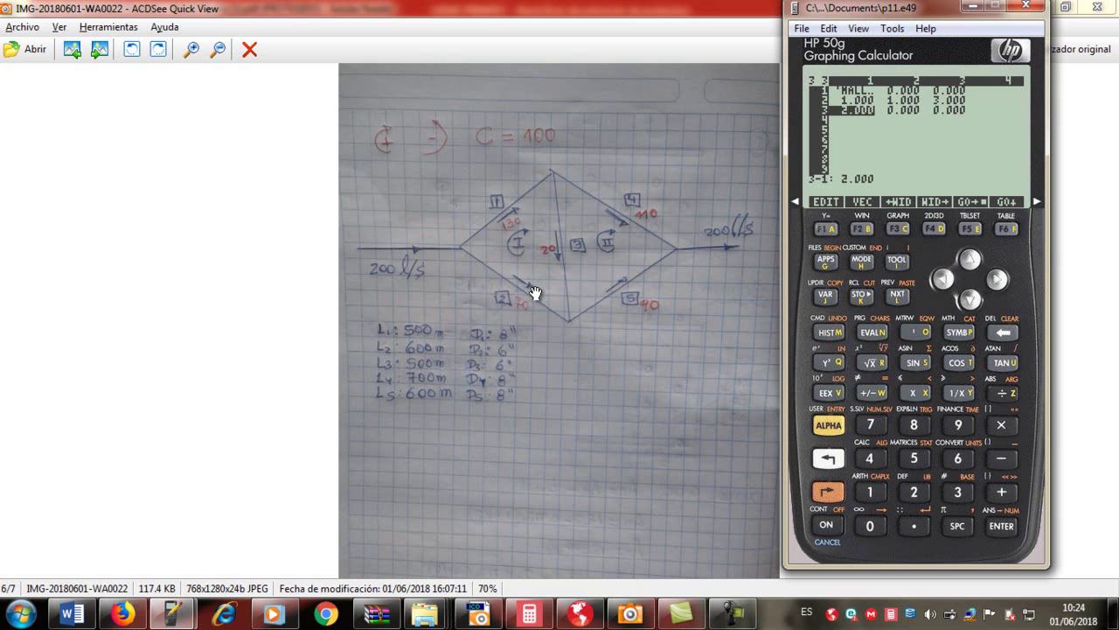
Enter pipe 2 as -2 in the fourth column of mesh 1's row.
left_click(997, 278)
left_click(997, 278)
left_click(997, 278)
left_click(969, 259)
left_click(918, 490)
left_click(988, 527)
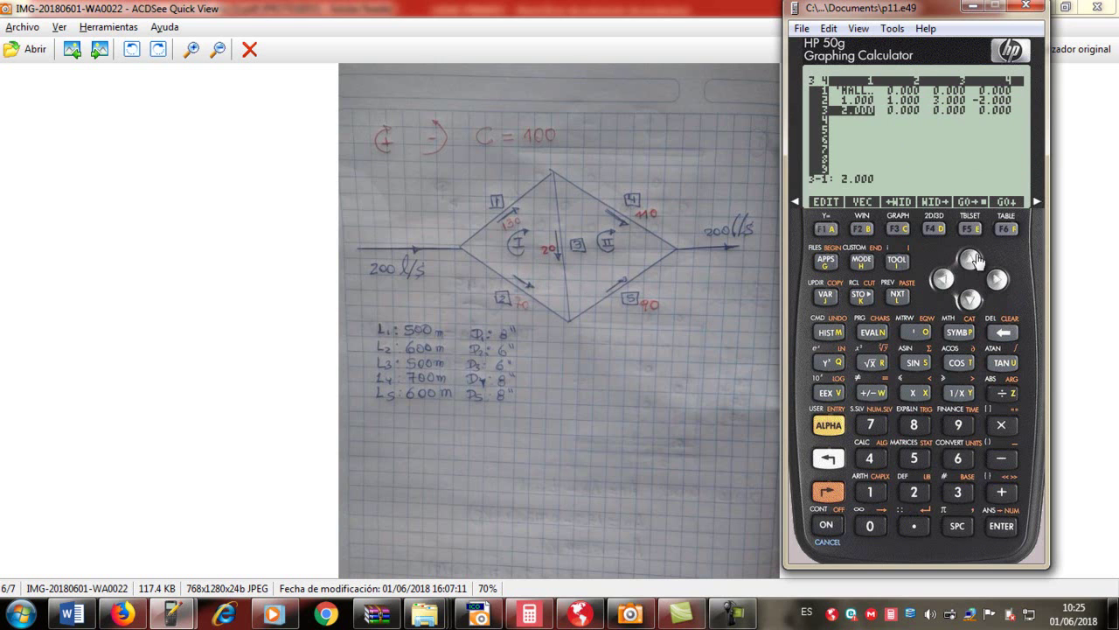
Enter pipes 4, -5 and -3 in mesh 2's row and accept the MALLAS table.
left_click(996, 279)
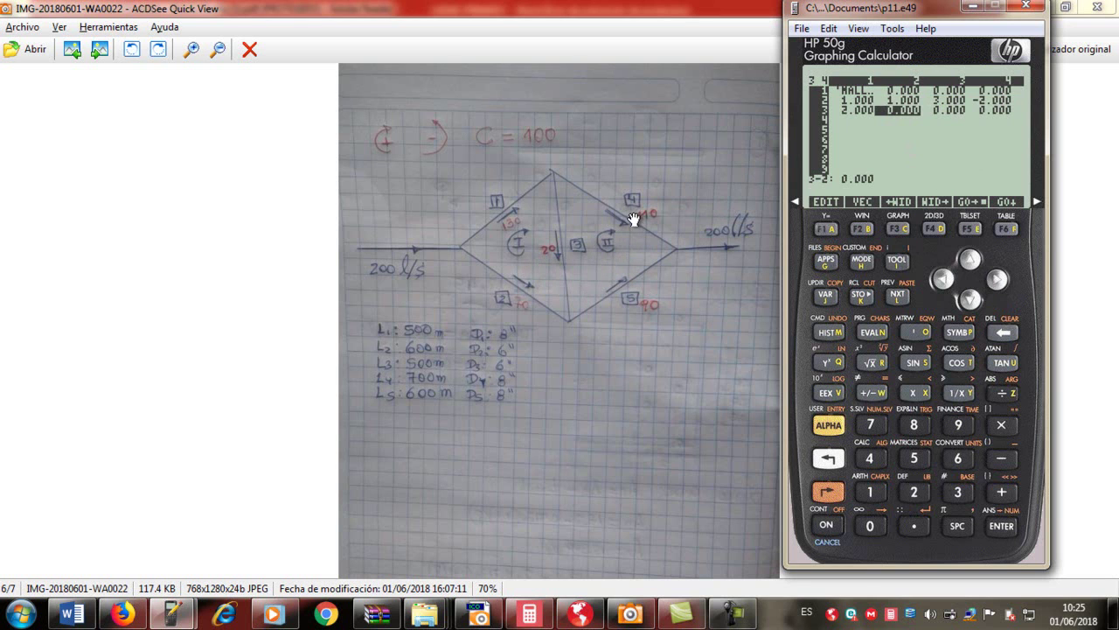
left_click(870, 458)
left_click(1003, 524)
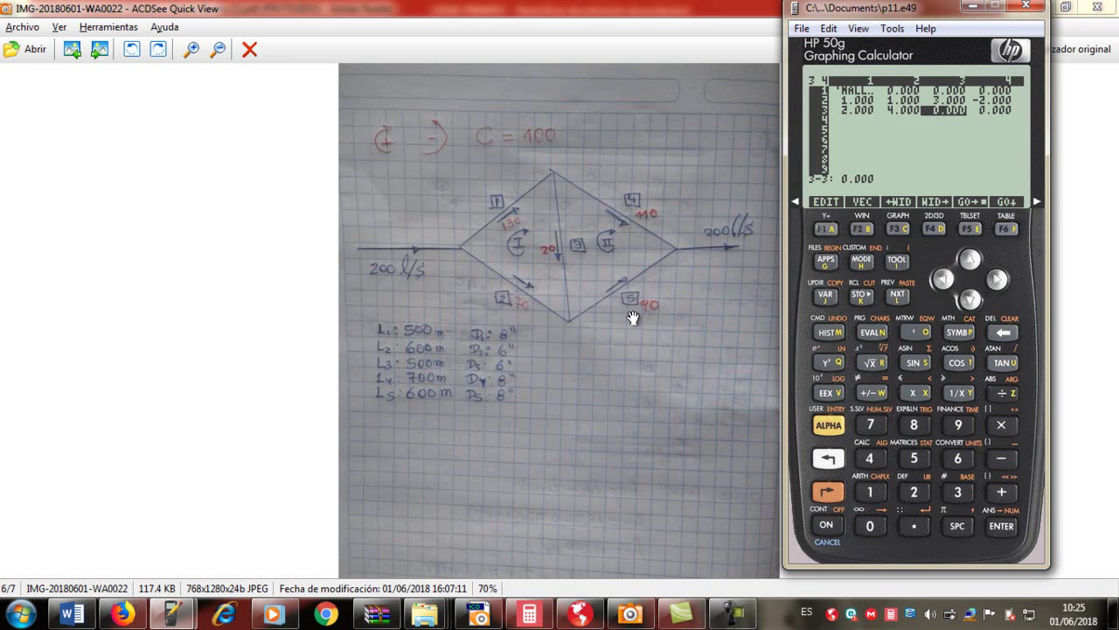
left_click(916, 458)
left_click(872, 392)
left_click(1001, 526)
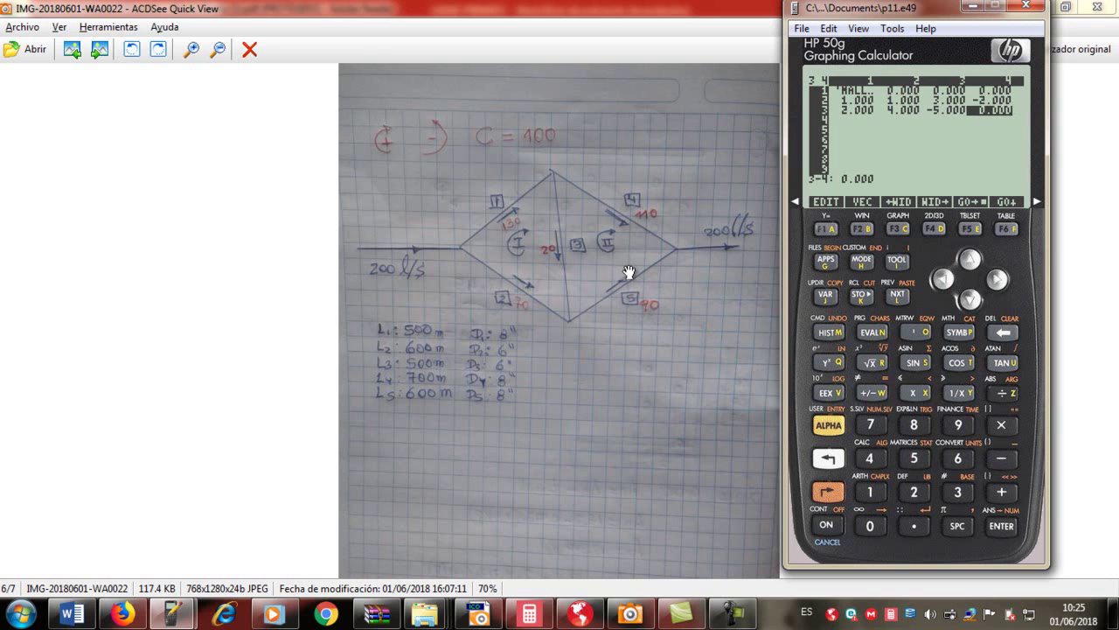
left_click(959, 492)
left_click(871, 392)
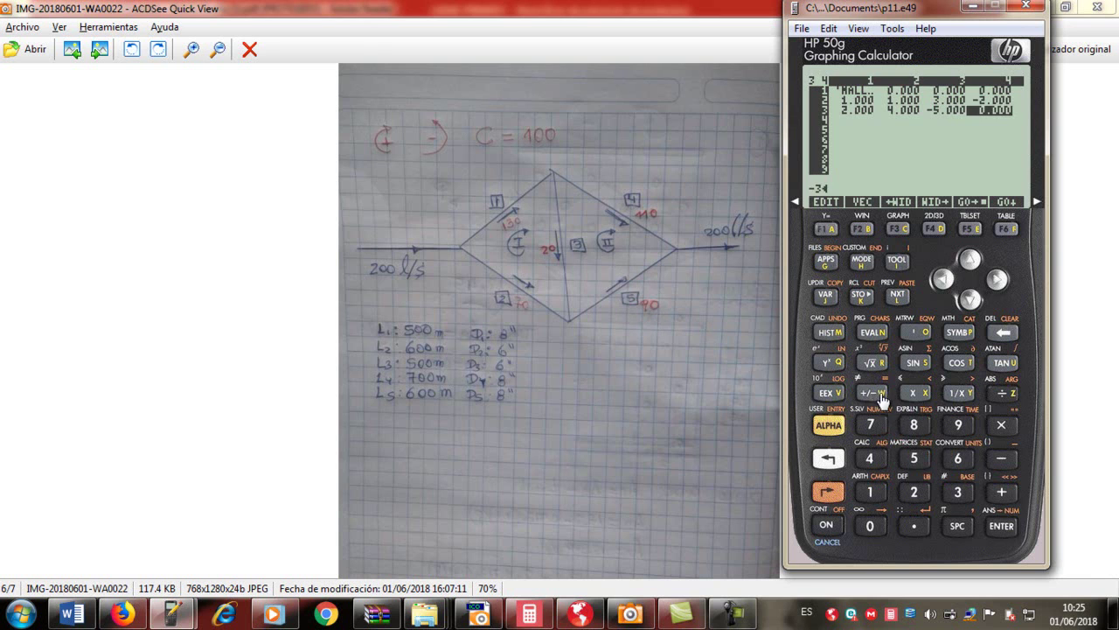
left_click(1001, 526)
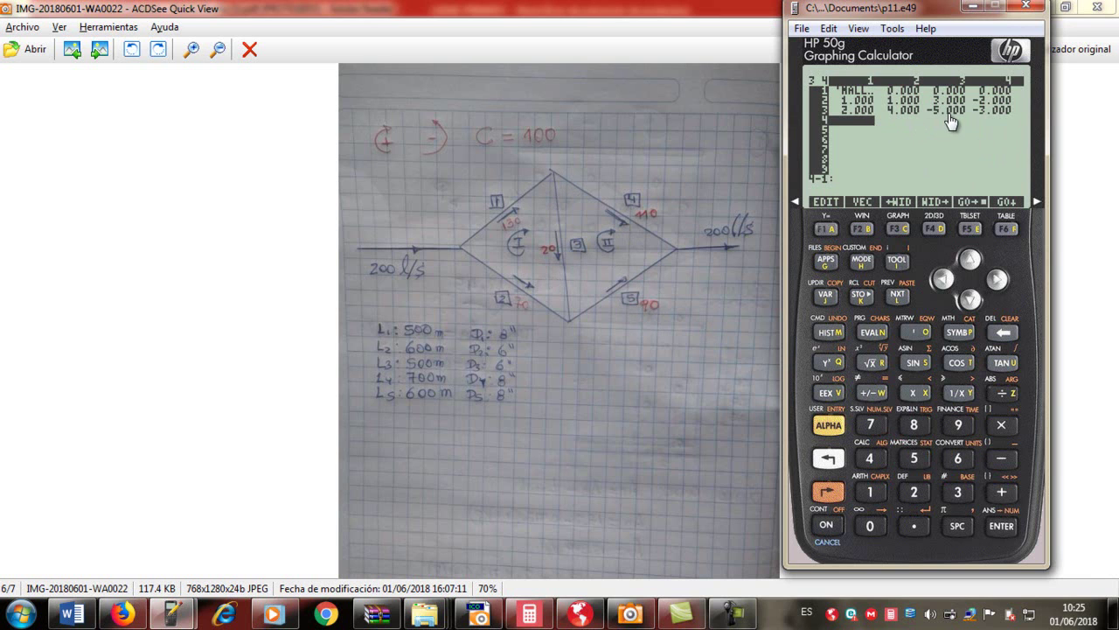
left_click(1002, 528)
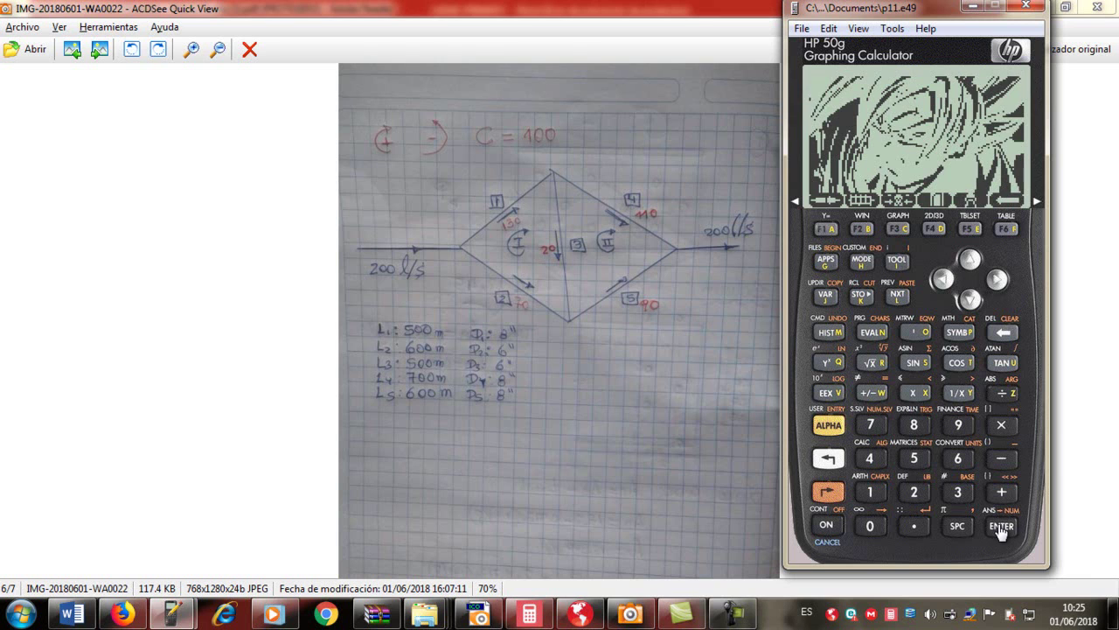
Run the Hardy Cross calculation and continue to the results of iteration 1.
left_click(900, 229)
left_click(935, 229)
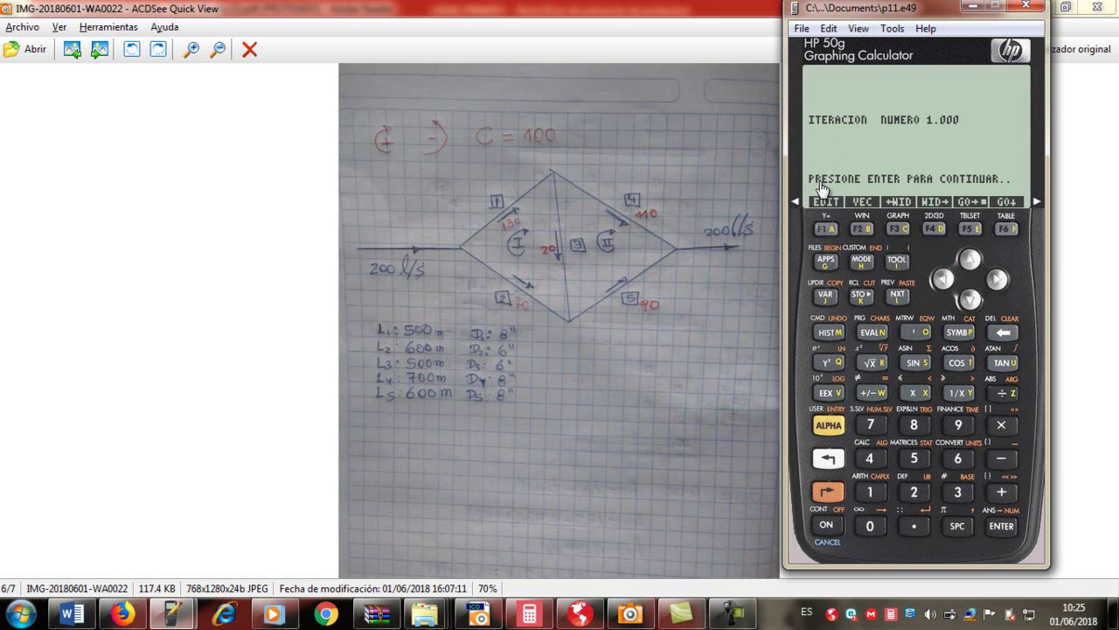
left_click(1002, 528)
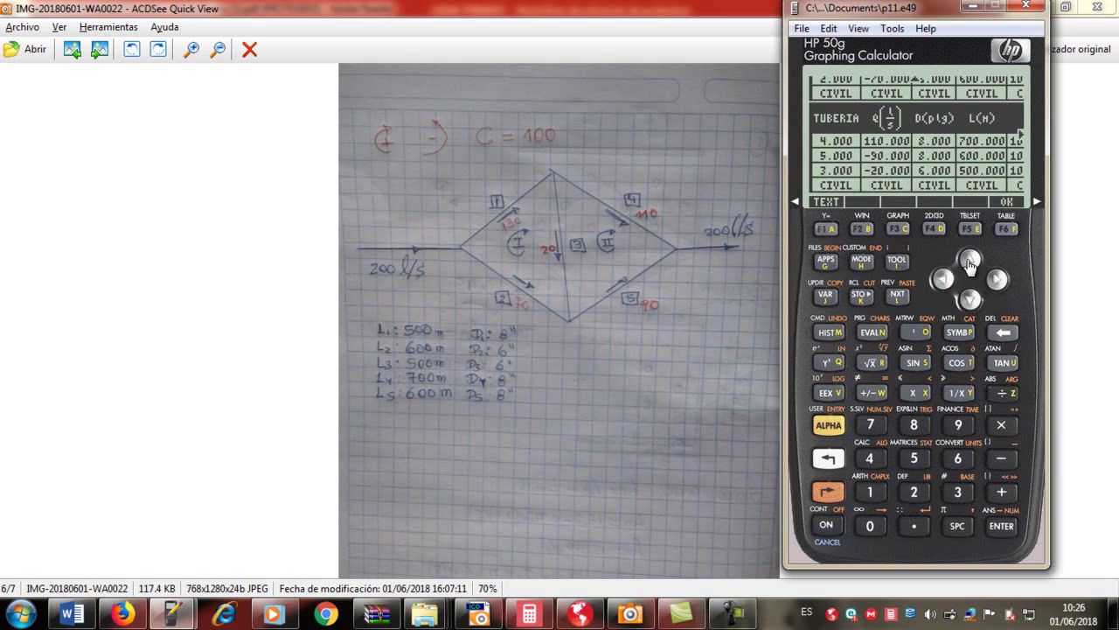
Examine both meshes' results for iteration 1, covering the pipe data, head losses and flow corrections.
left_click_drag(970, 262, 969, 262)
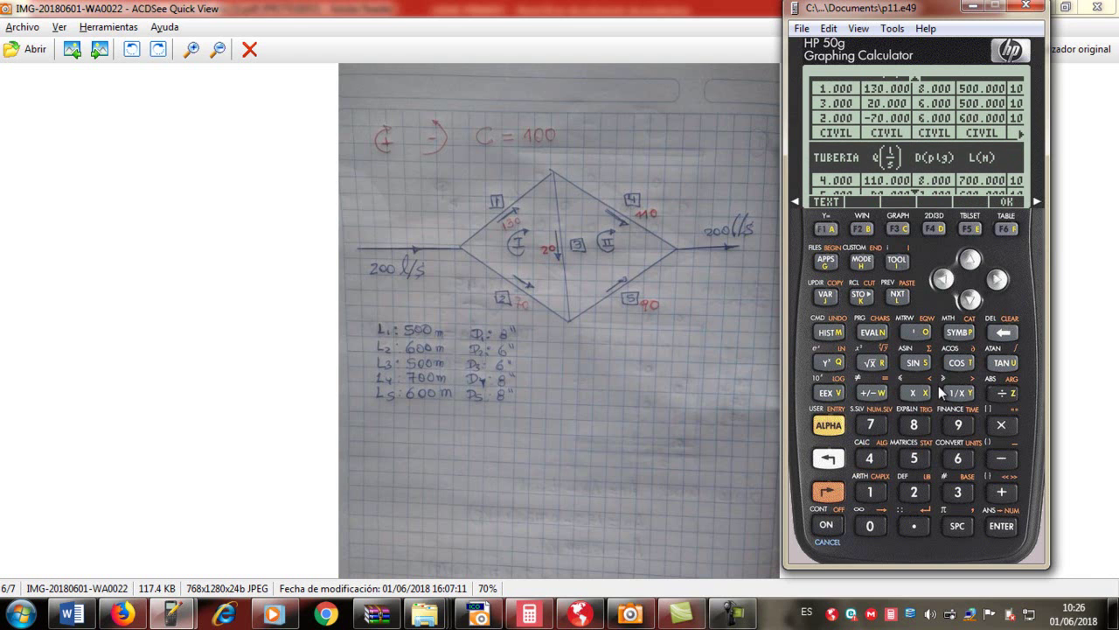
left_click(828, 494)
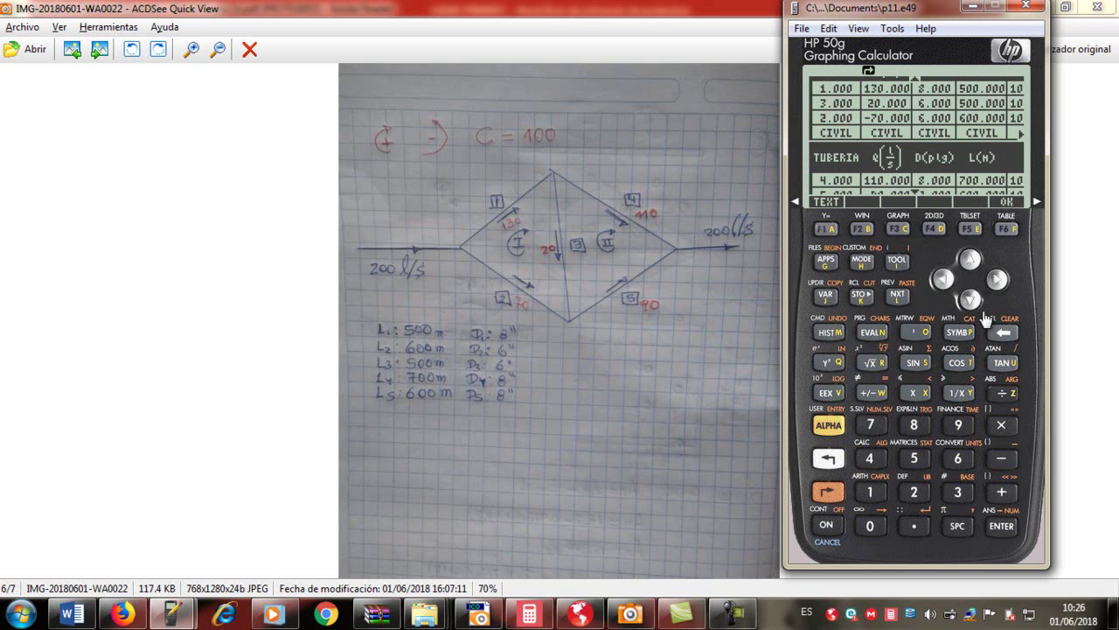
left_click(970, 260)
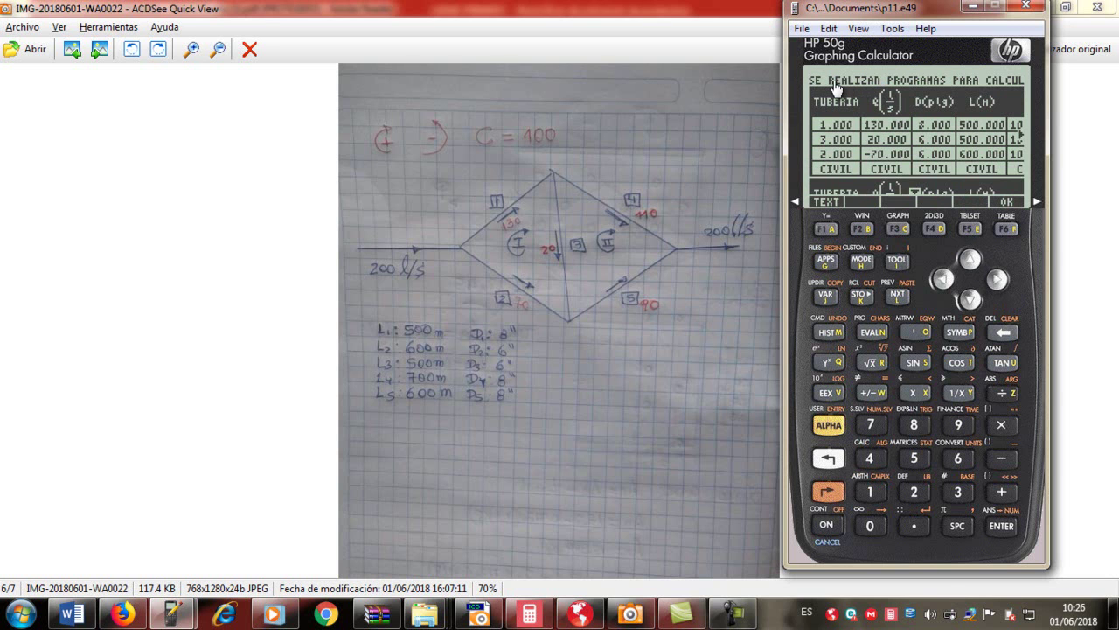
left_click(838, 492)
left_click(968, 299)
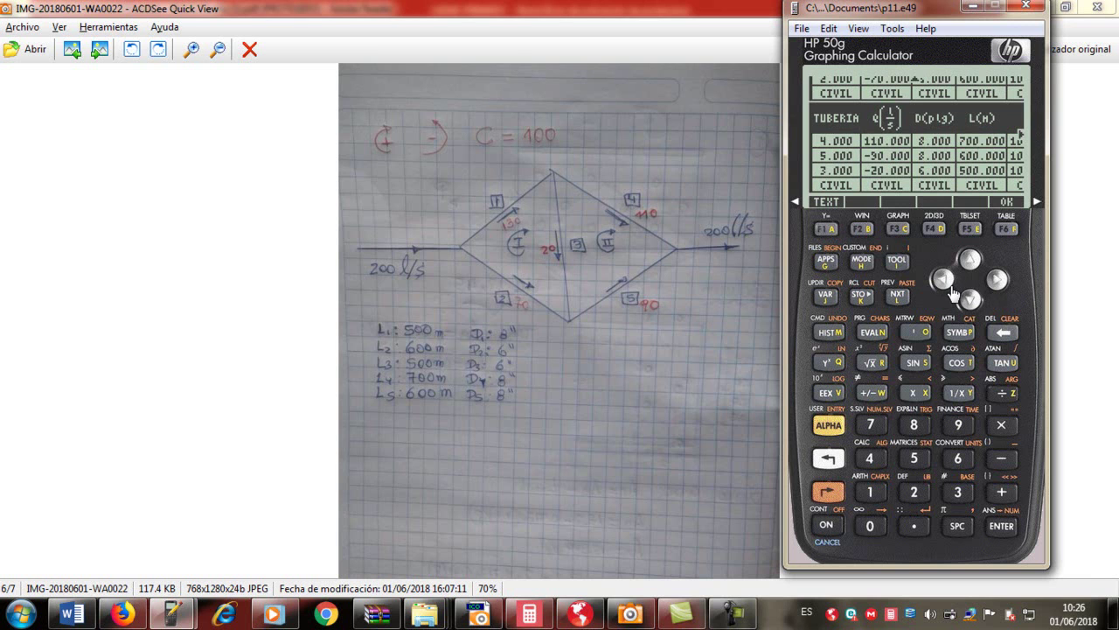
left_click(828, 460)
left_click(998, 281)
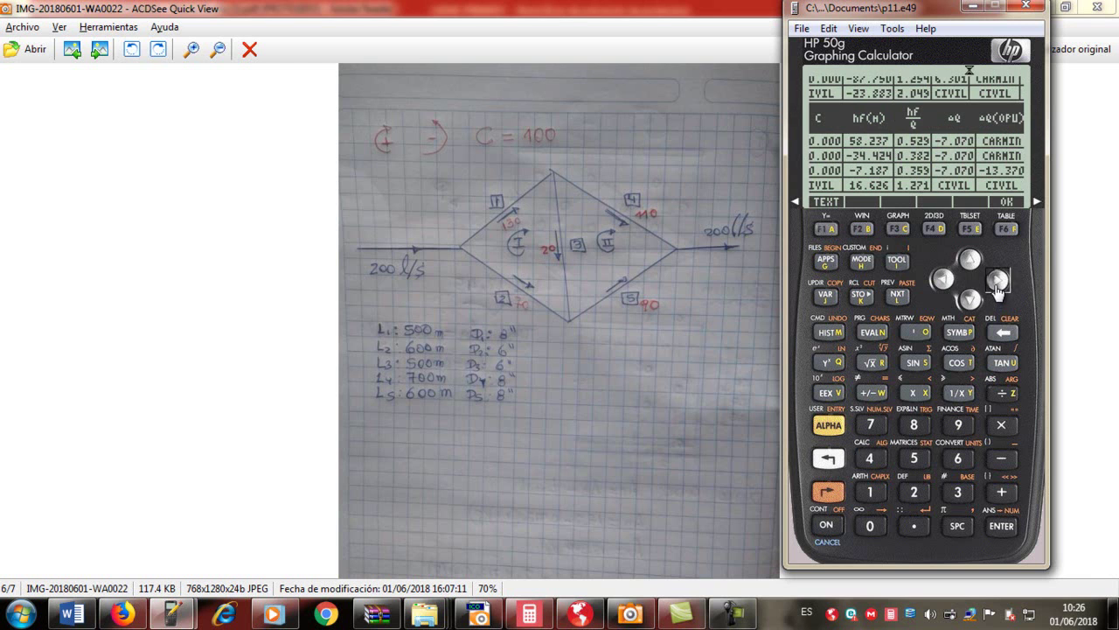
left_click(997, 282)
left_click(829, 460)
left_click(944, 287)
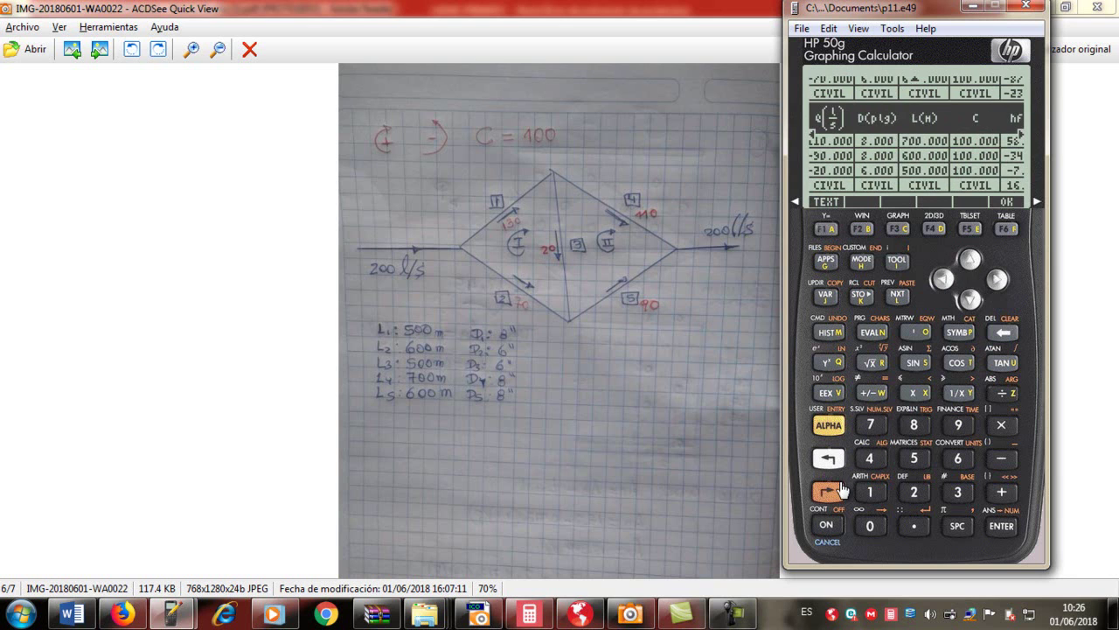
Review mesh 1's iteration results across all columns, from pipe number and flow to the final flow QF.
left_click(969, 262)
left_click(835, 492)
left_click(997, 280)
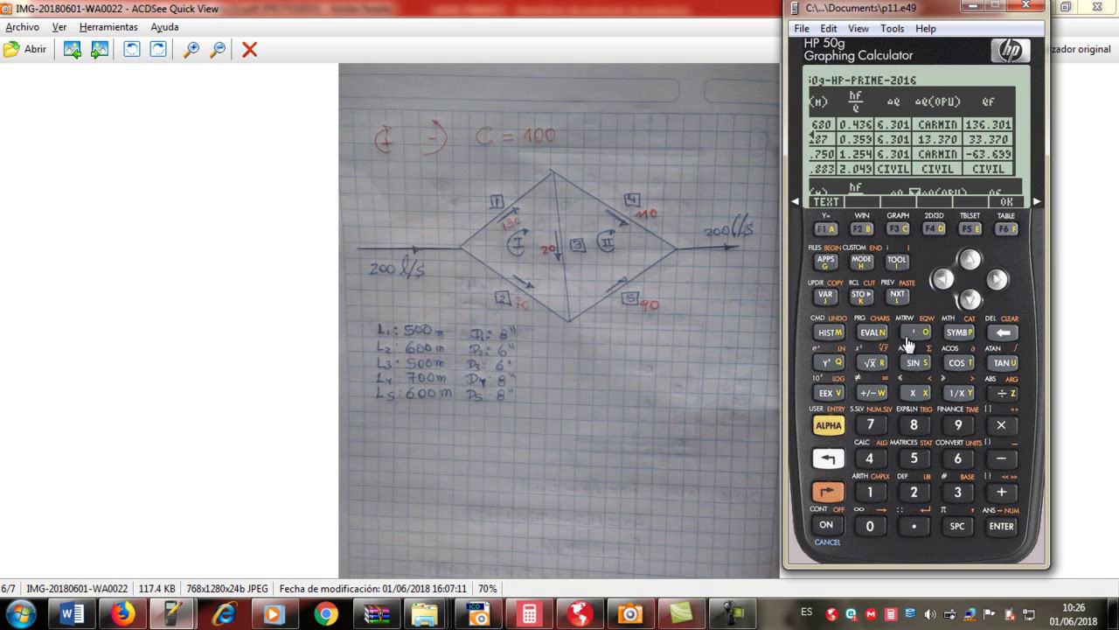
left_click(829, 457)
left_click(946, 285)
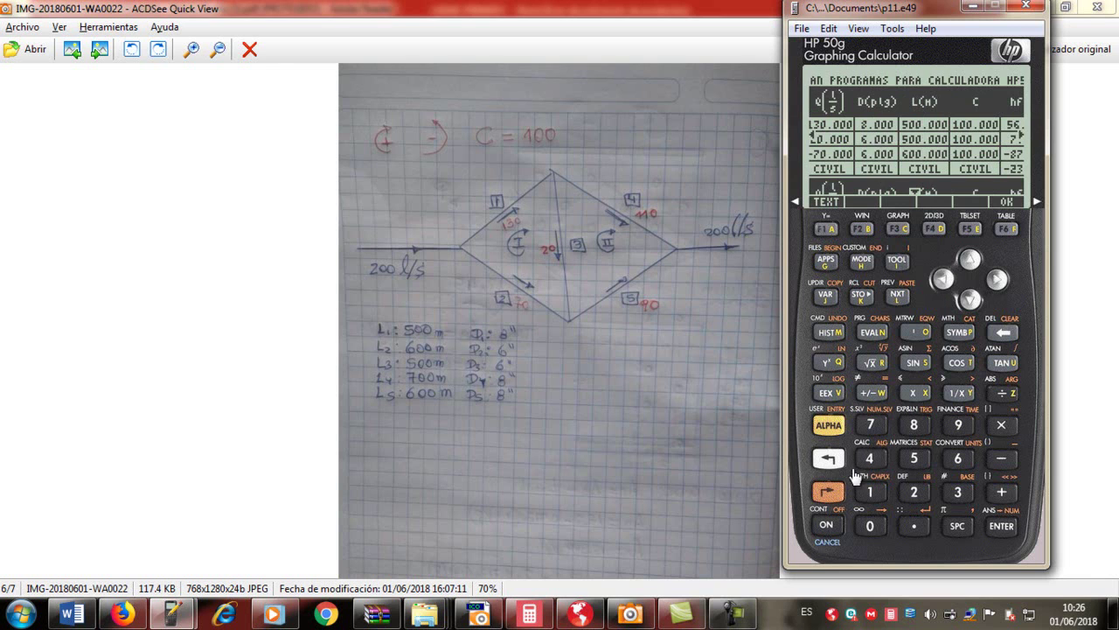
left_click(945, 280)
left_click(998, 280)
left_click(944, 280)
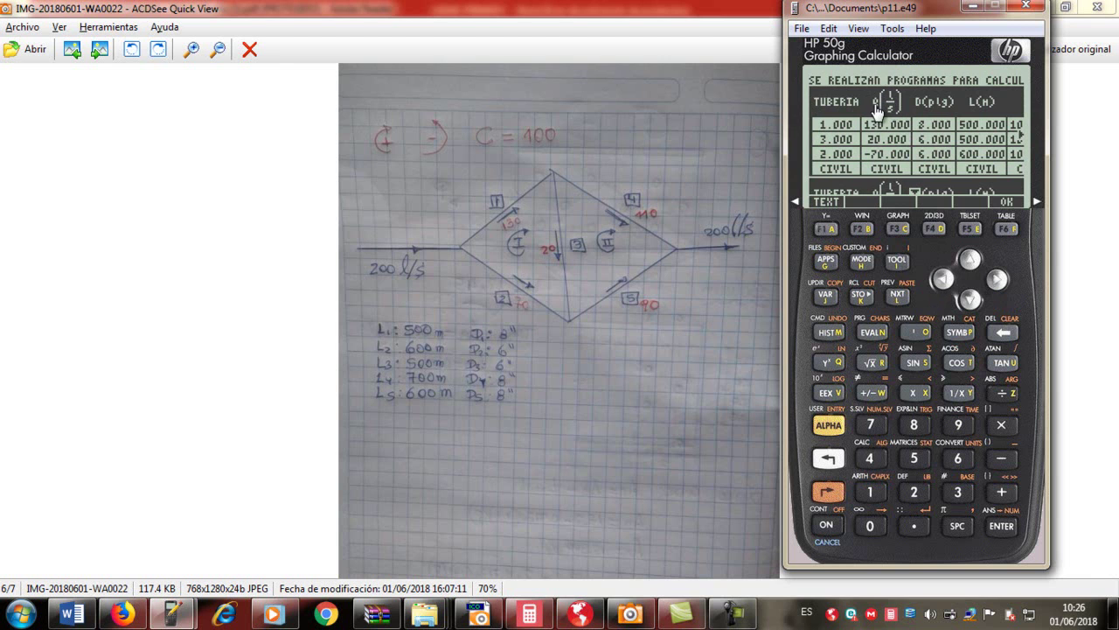
left_click(998, 280)
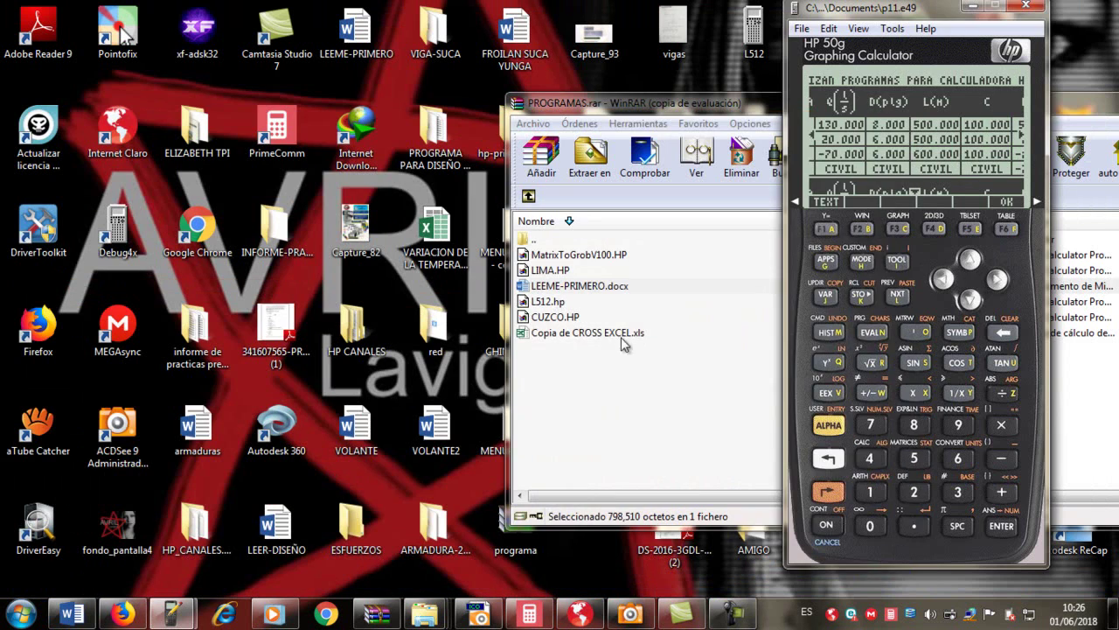
Open Copia de CROSS EXCEL.xls from the PROGRAMAS.rar archive and dismiss the Office activation dialog.
left_click(600, 337)
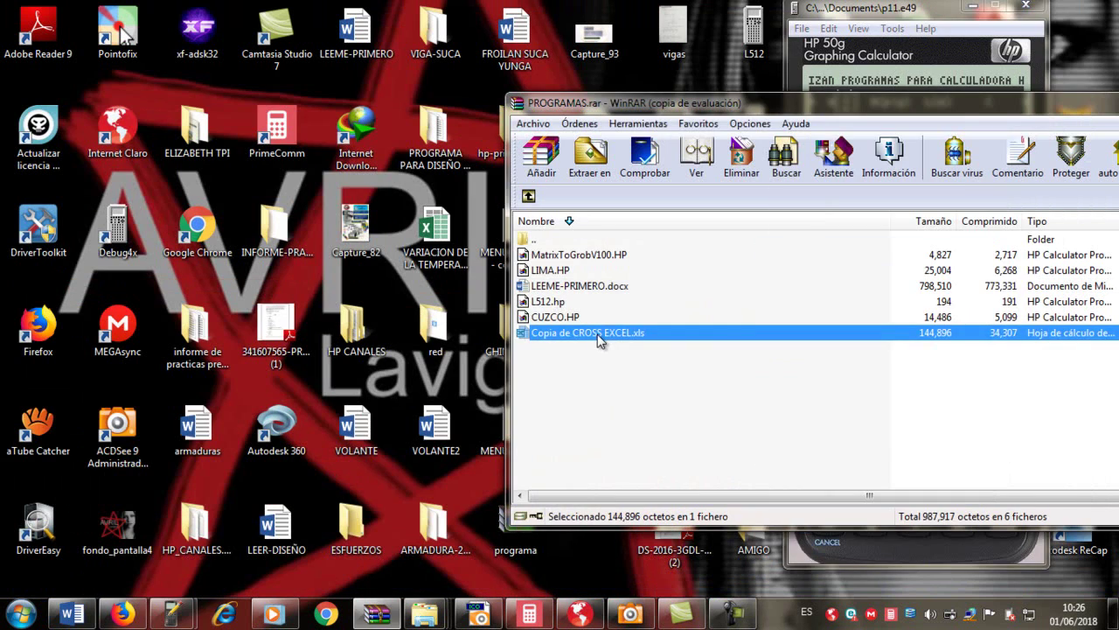
left_click(892, 8)
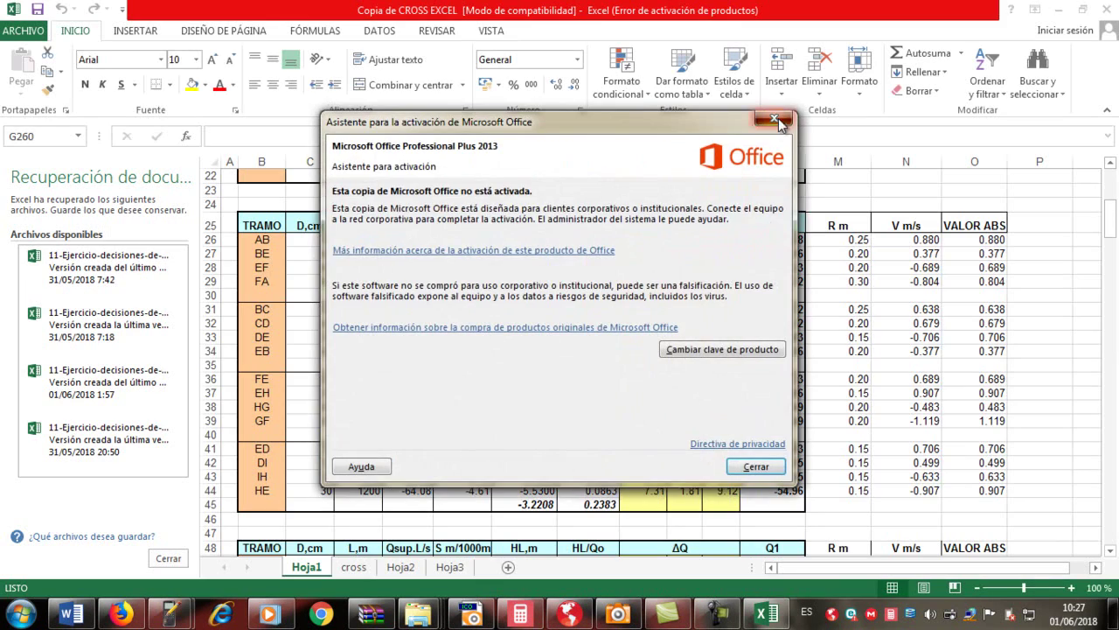
left_click(773, 119)
left_click(586, 418)
Review the first Cross iteration table on Hoja1, cells B2:L22, and check the slope formula in F13.
scroll(586, 418, "up", 7)
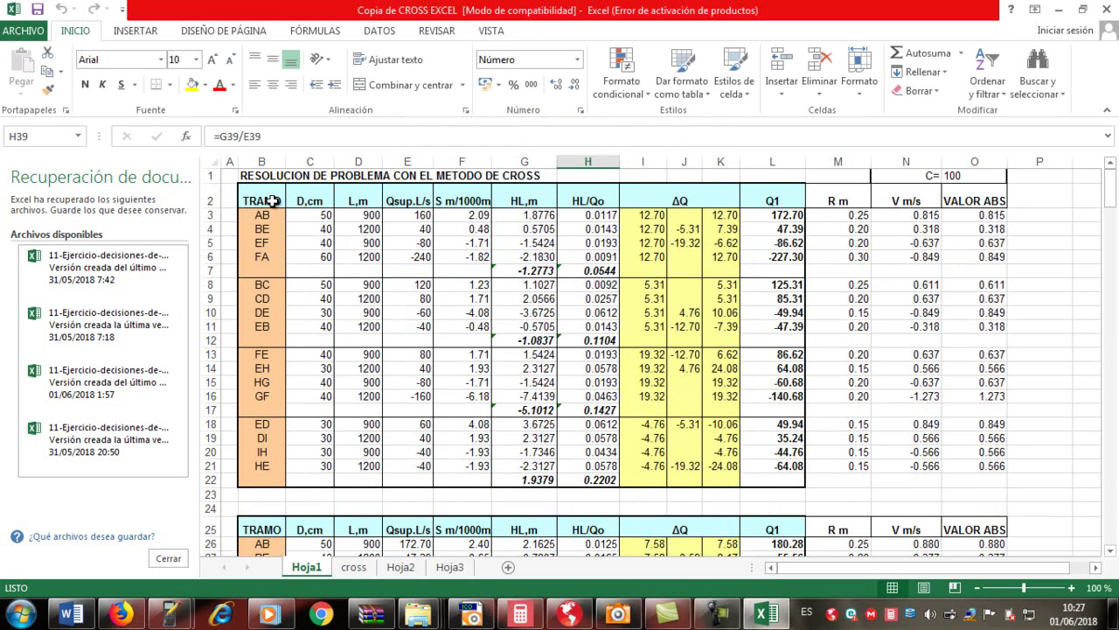
left_click_drag(263, 194, 781, 472)
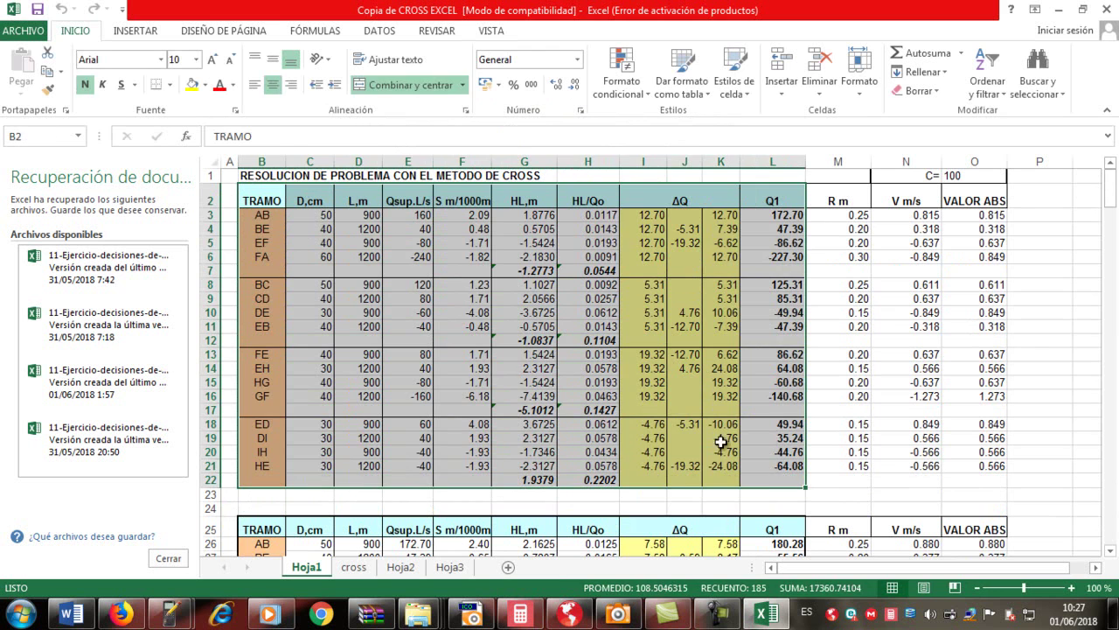
left_click(461, 355)
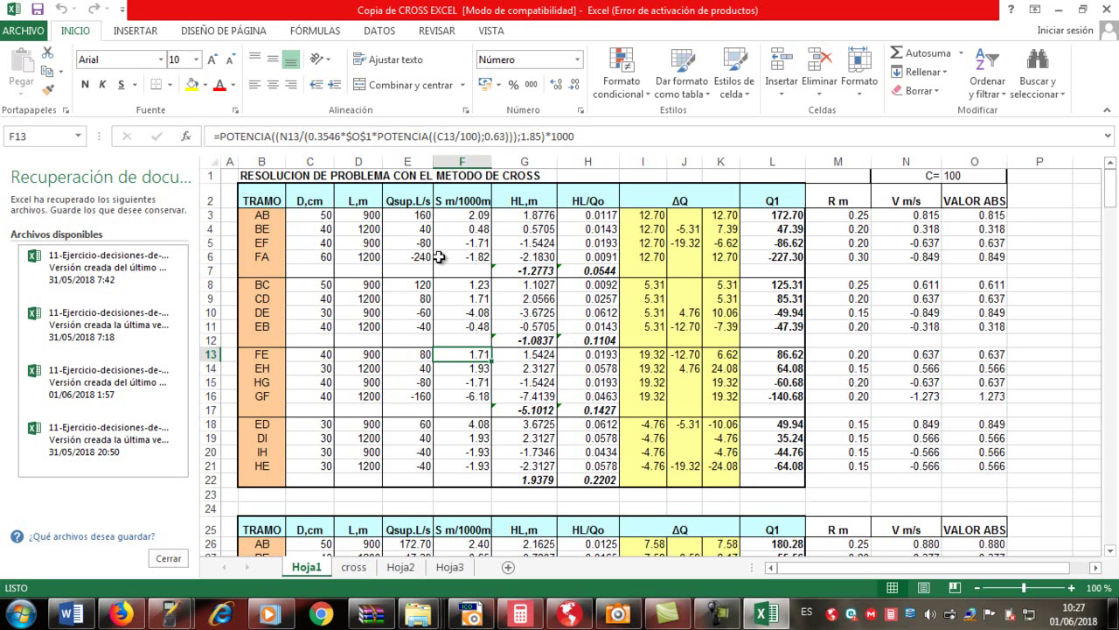
Switch back to the HP 50g emulator and compare mesh 1's head-loss and flow-correction columns with the spreadsheet's table.
mouse_move(174, 614)
left_click(263, 551)
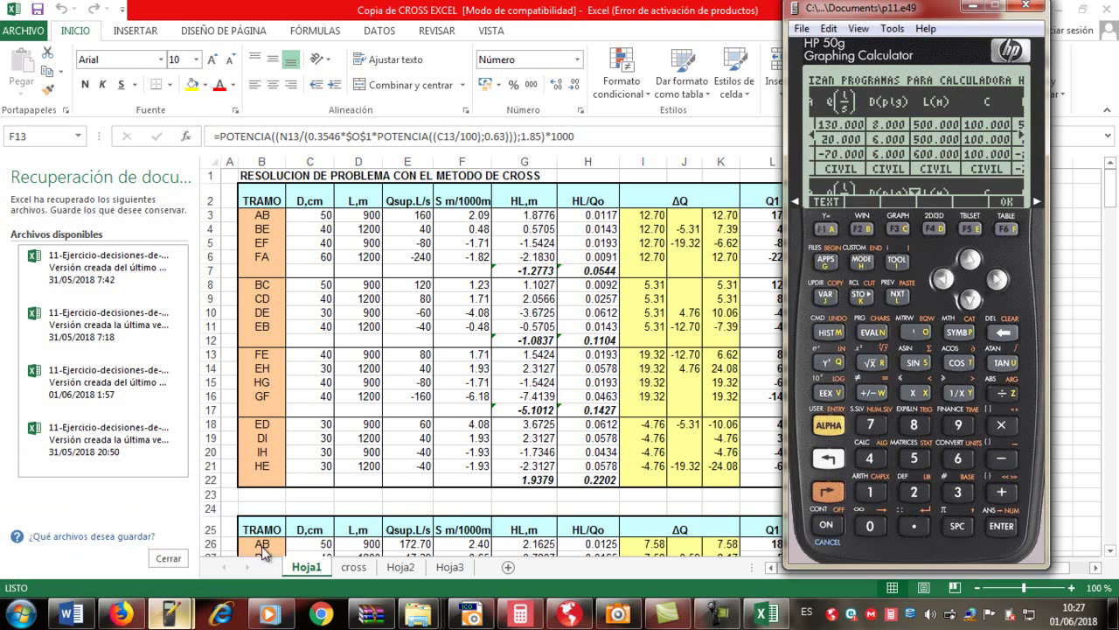
left_click(943, 278)
left_click(824, 489)
left_click(998, 279)
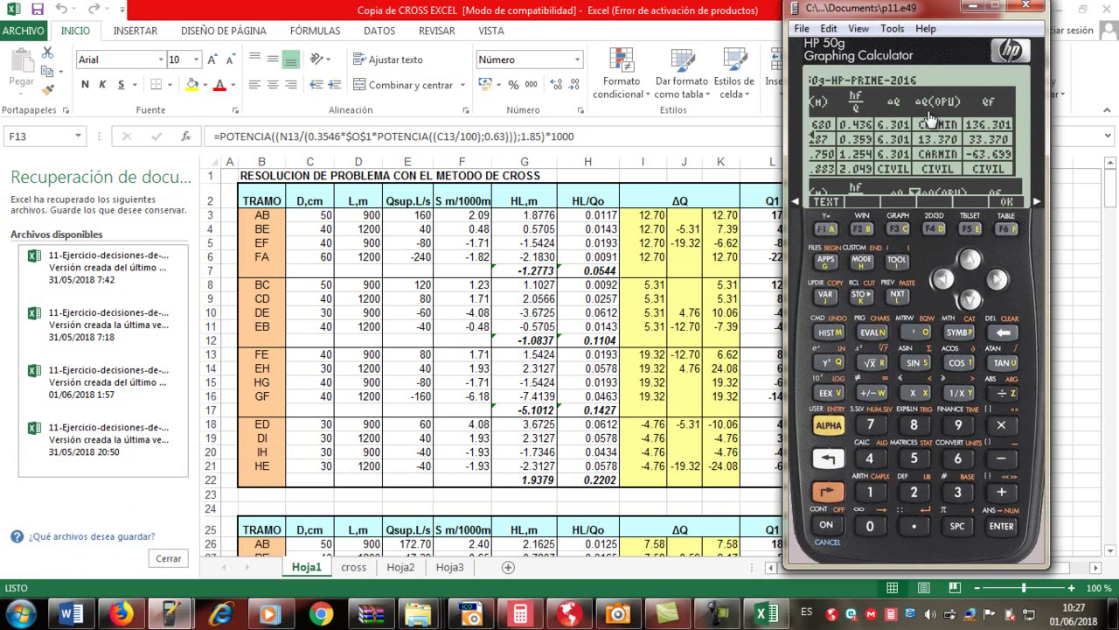
left_click(940, 279)
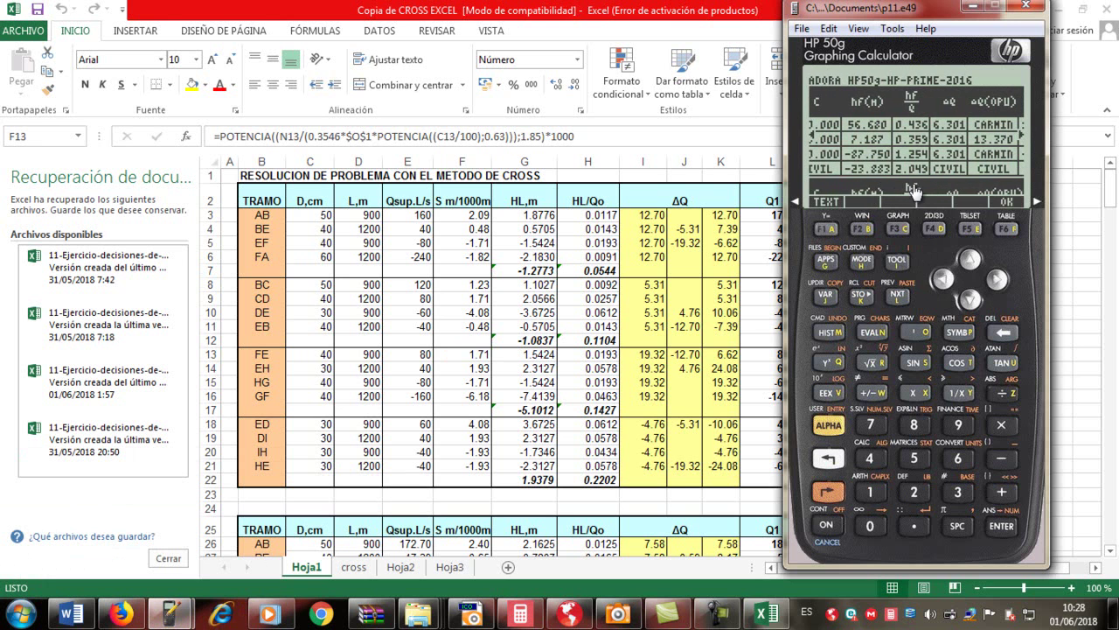
Review mesh 2's first-iteration head-loss and flow-correction columns, and continue to the second iteration with SEGUIR.
left_click(970, 298)
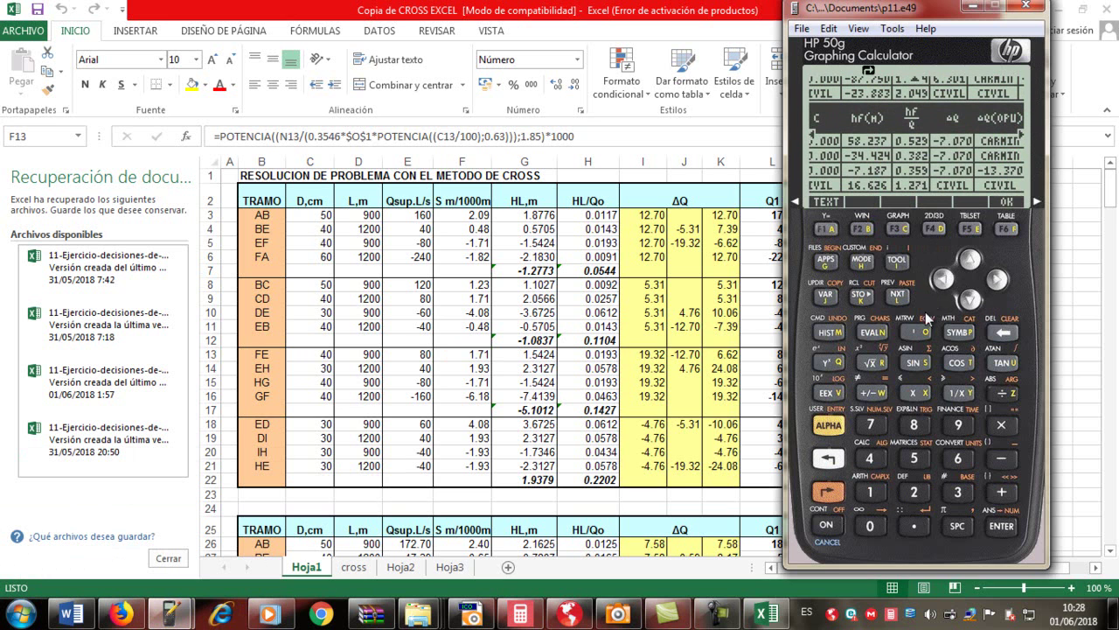
left_click(937, 280)
left_click(1003, 231)
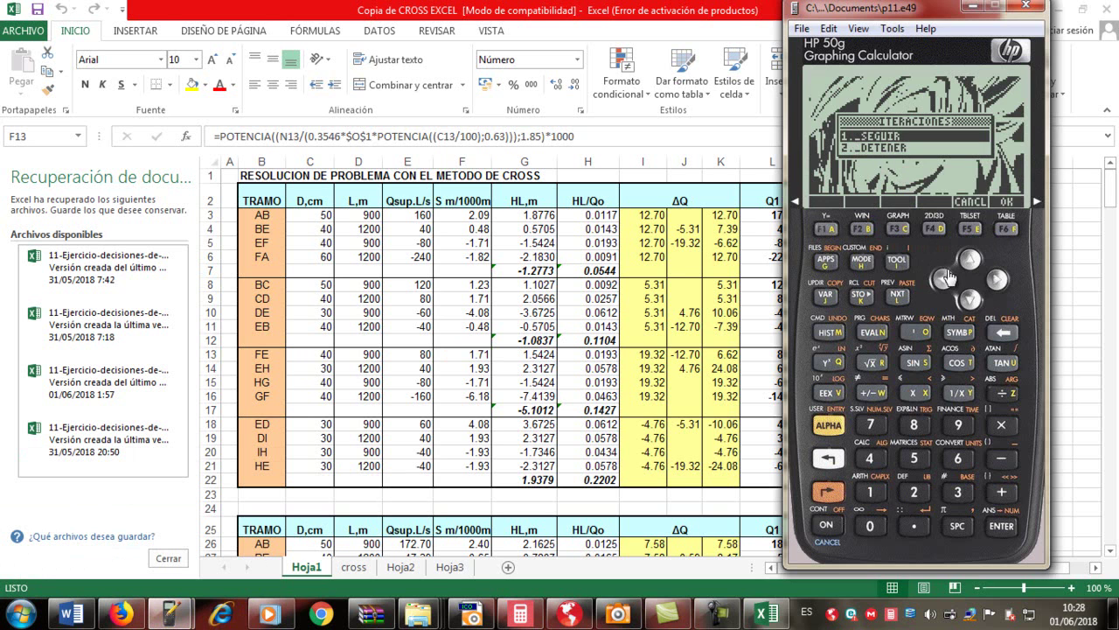
key("Down")
key("Up")
left_click(1007, 229)
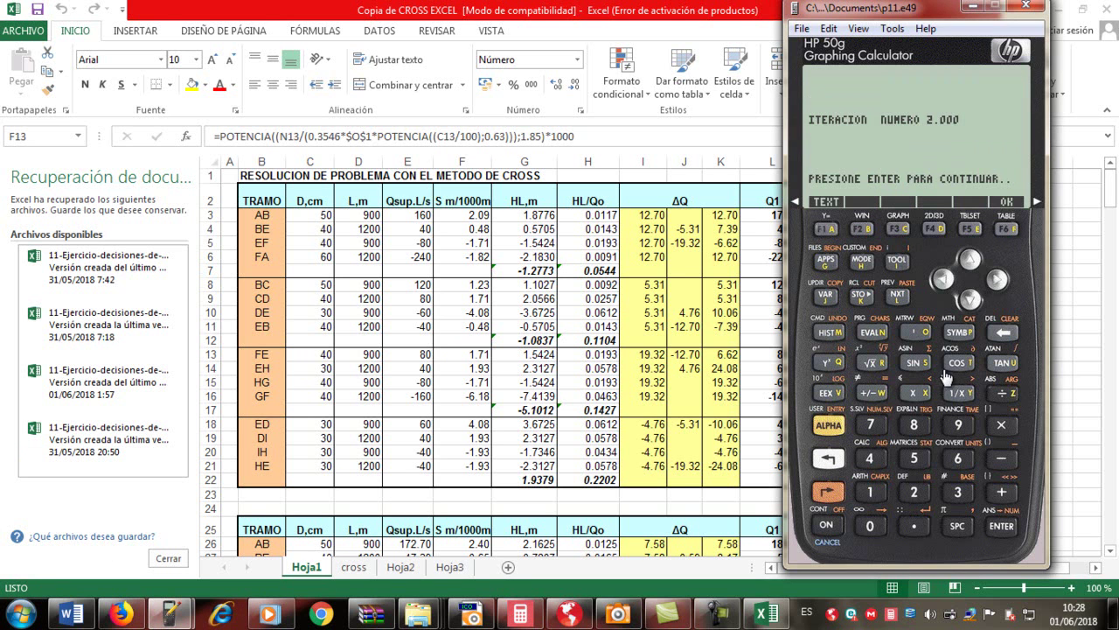
Run iteration 2, review mesh 1's results through the final flow QF, and continue to the third iteration.
left_click(1004, 230)
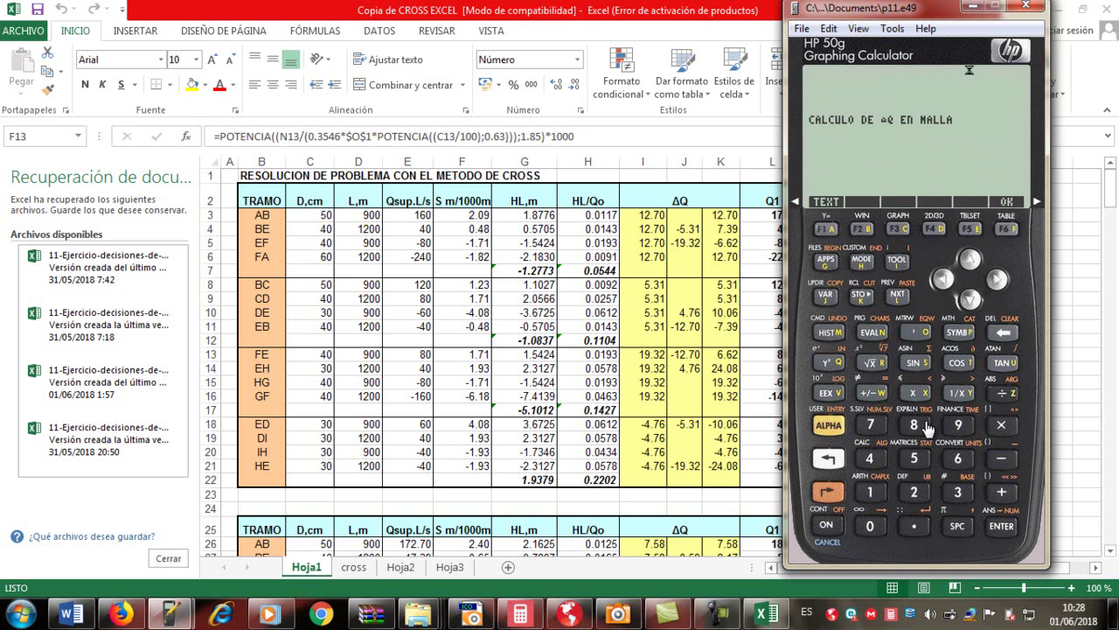
left_click(969, 259)
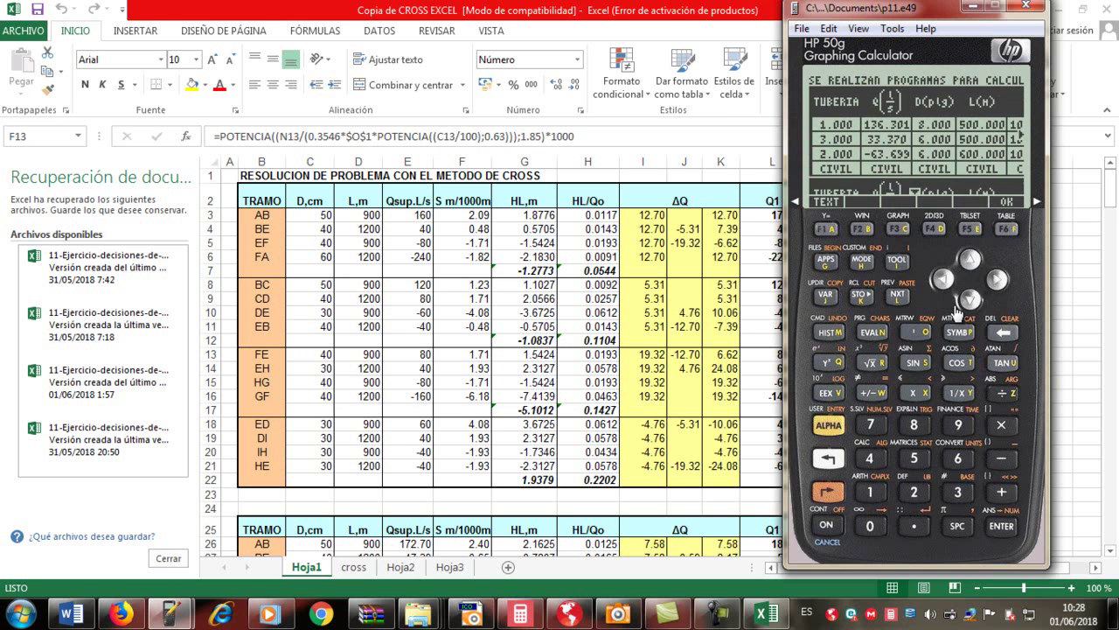
key("Right")
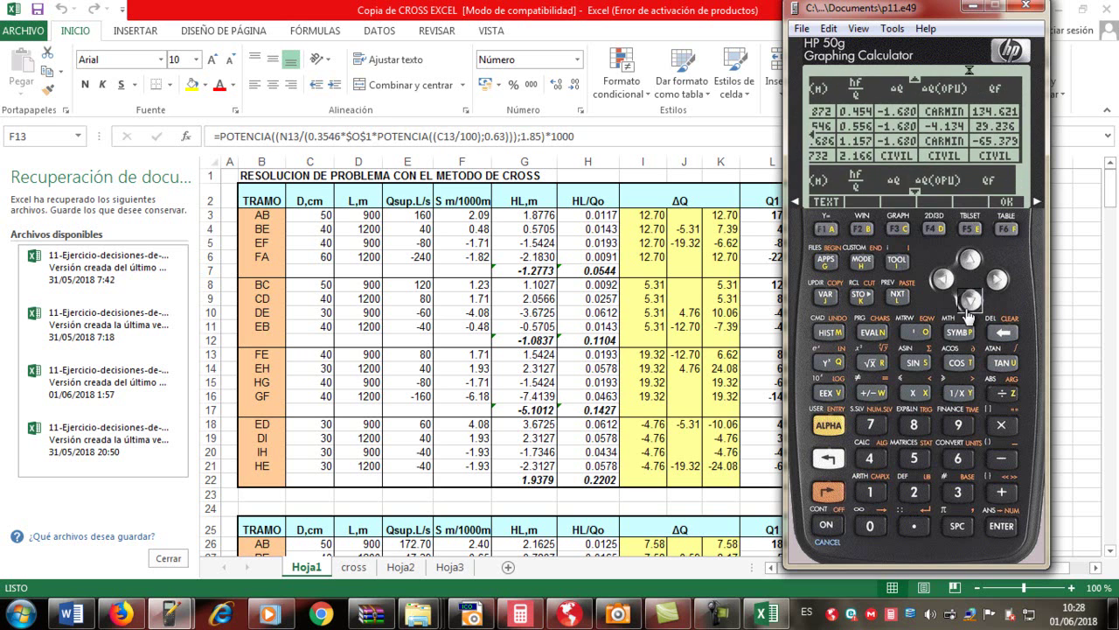
left_click(1006, 231)
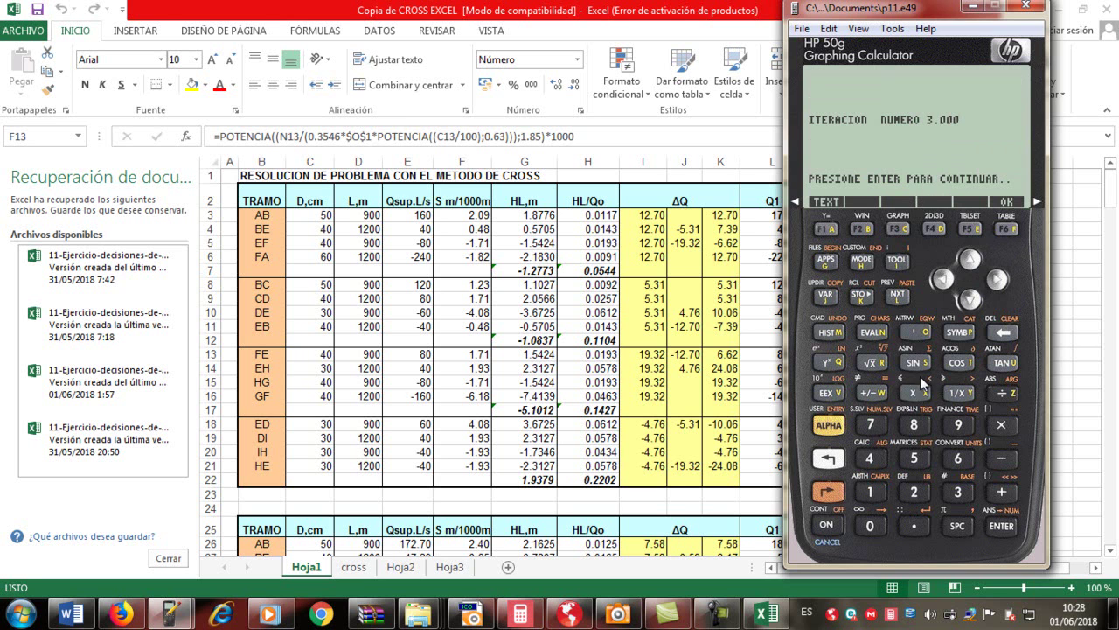
Run iteration 3, look over the pipe tables of both meshes, and end the iterations with DETENER.
left_click(1000, 231)
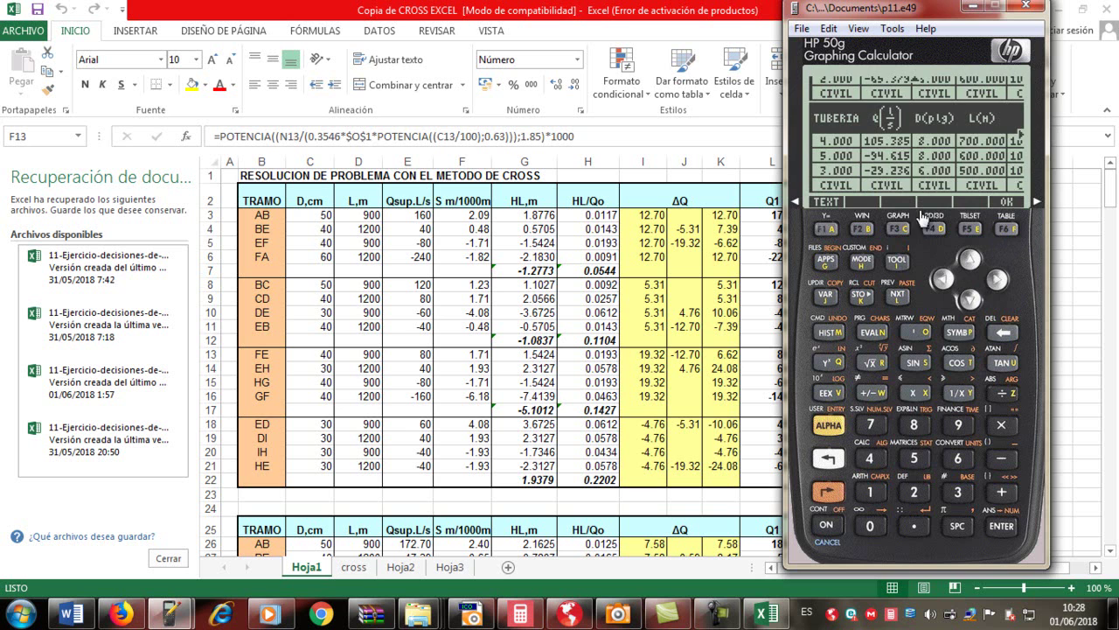
left_click(994, 240)
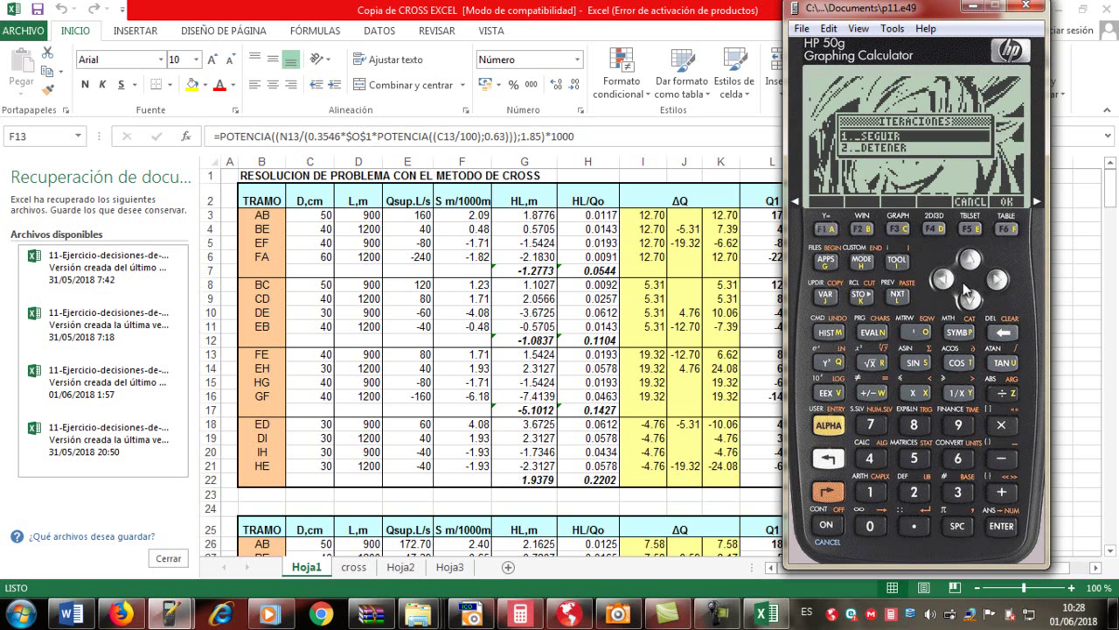
left_click(970, 299)
left_click(1007, 230)
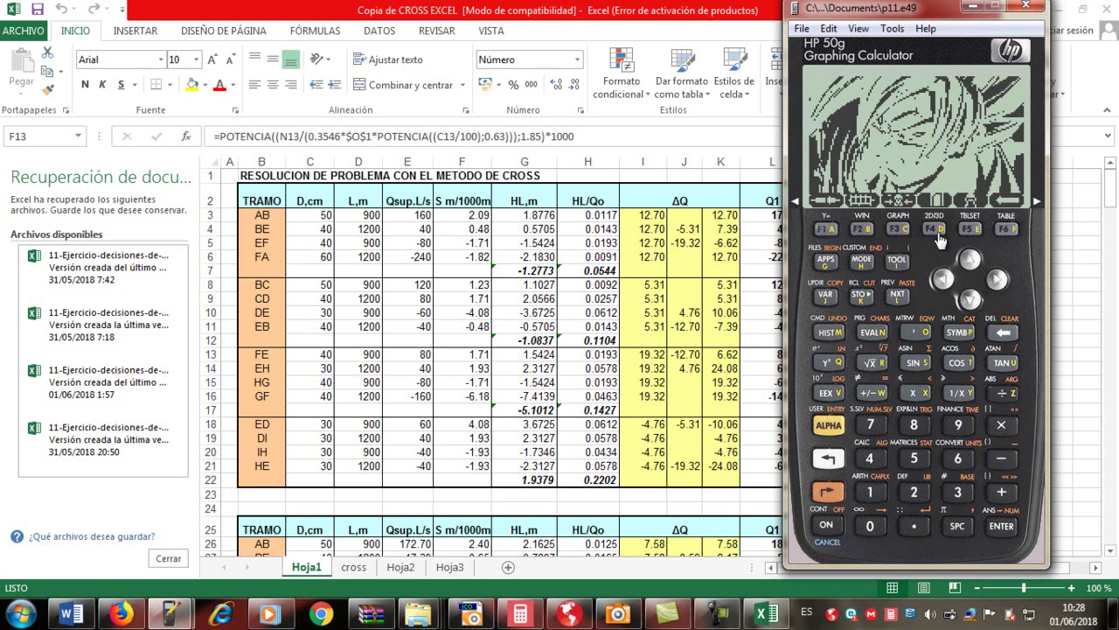
Rerun the Hardy Cross calculation to view the first-iteration tables, and leave the program with NO BORRAR DATOS.
left_click(1006, 231)
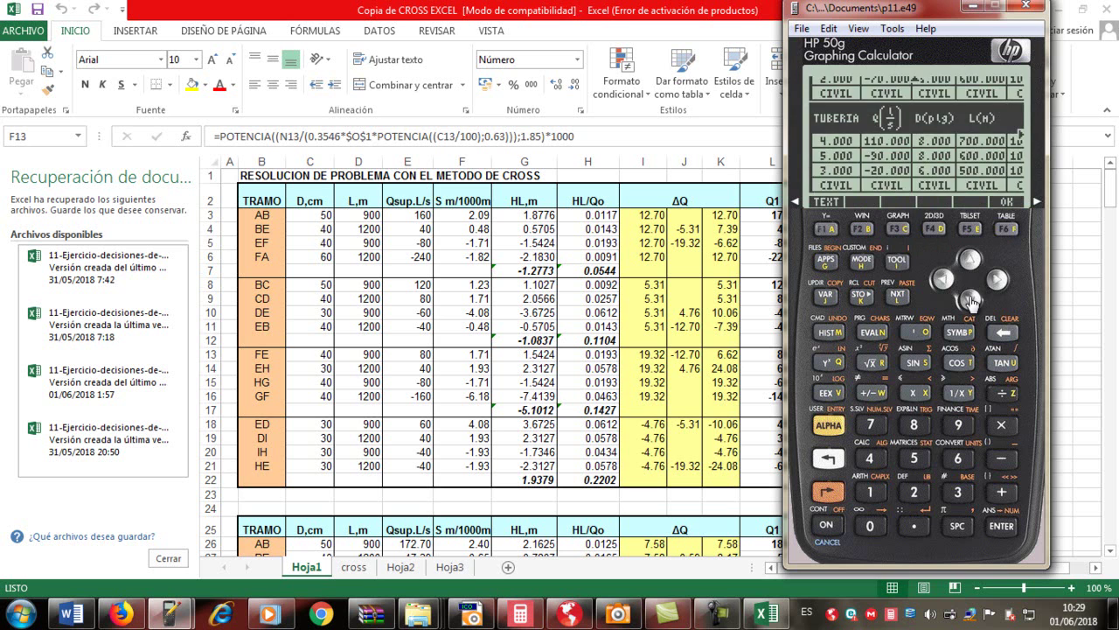
left_click(1006, 231)
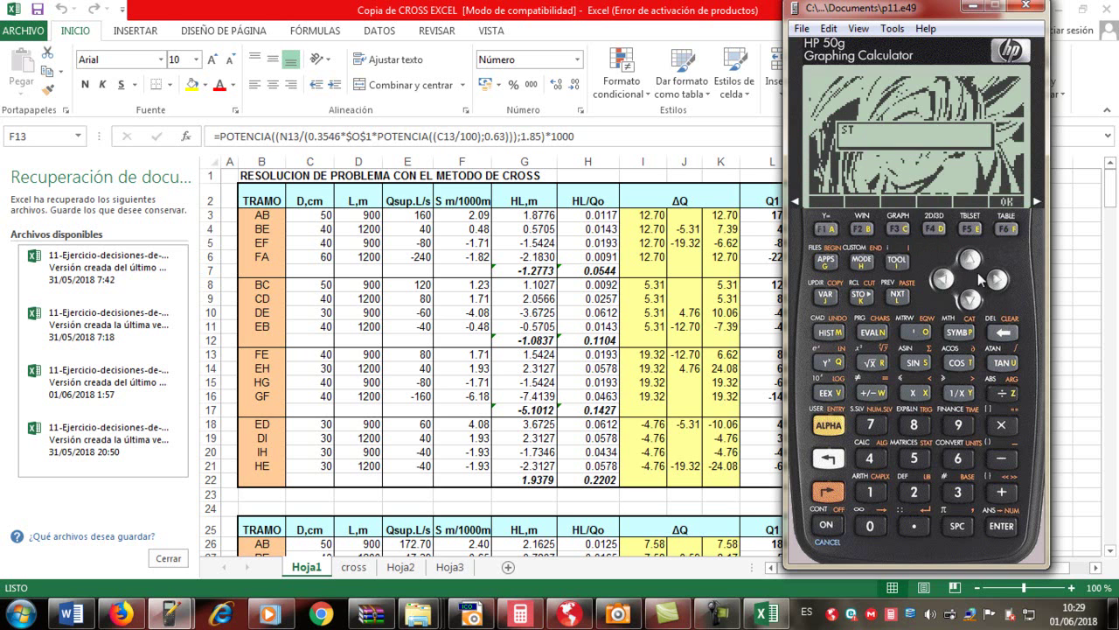
left_click(1008, 234)
left_click(1004, 233)
left_click(966, 297)
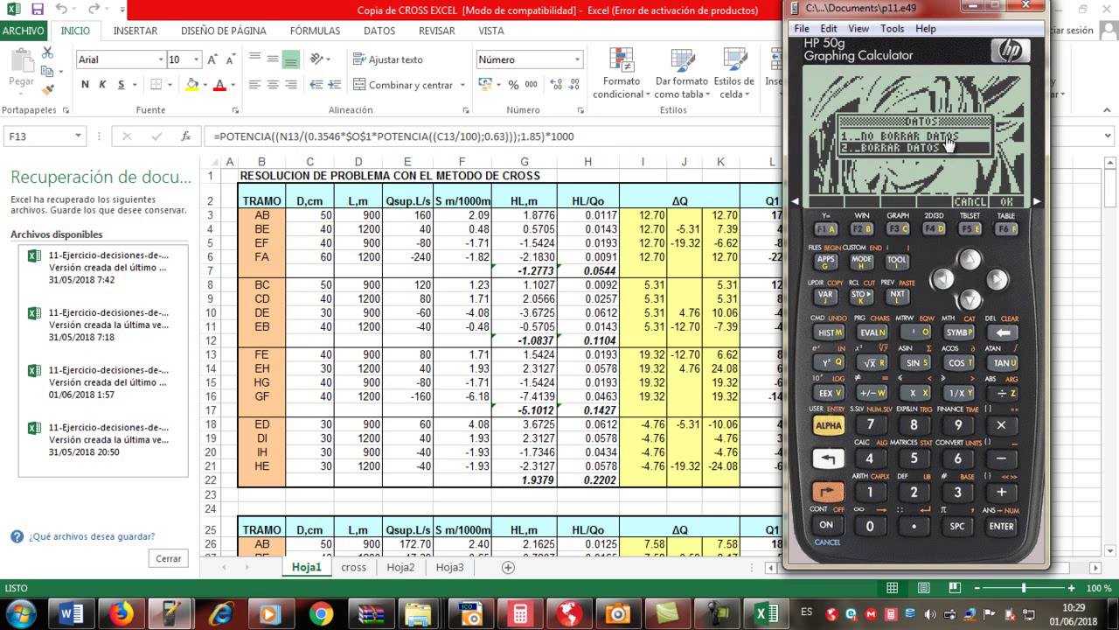
left_click(966, 258)
left_click(1012, 229)
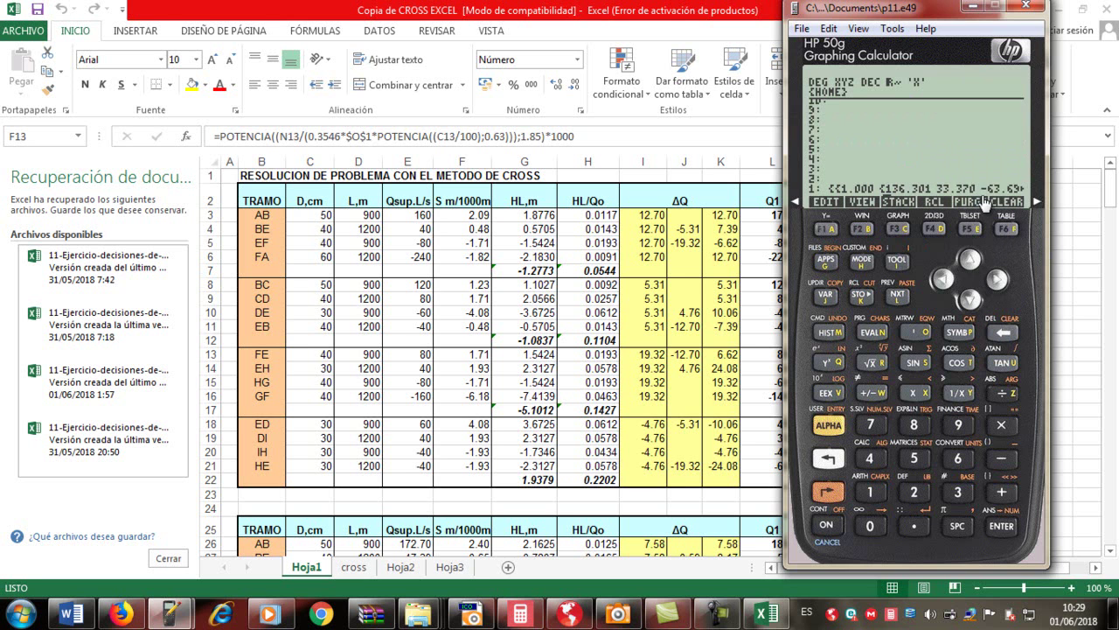
Drop the result list from the stack and run the F26 program again.
left_click(1002, 332)
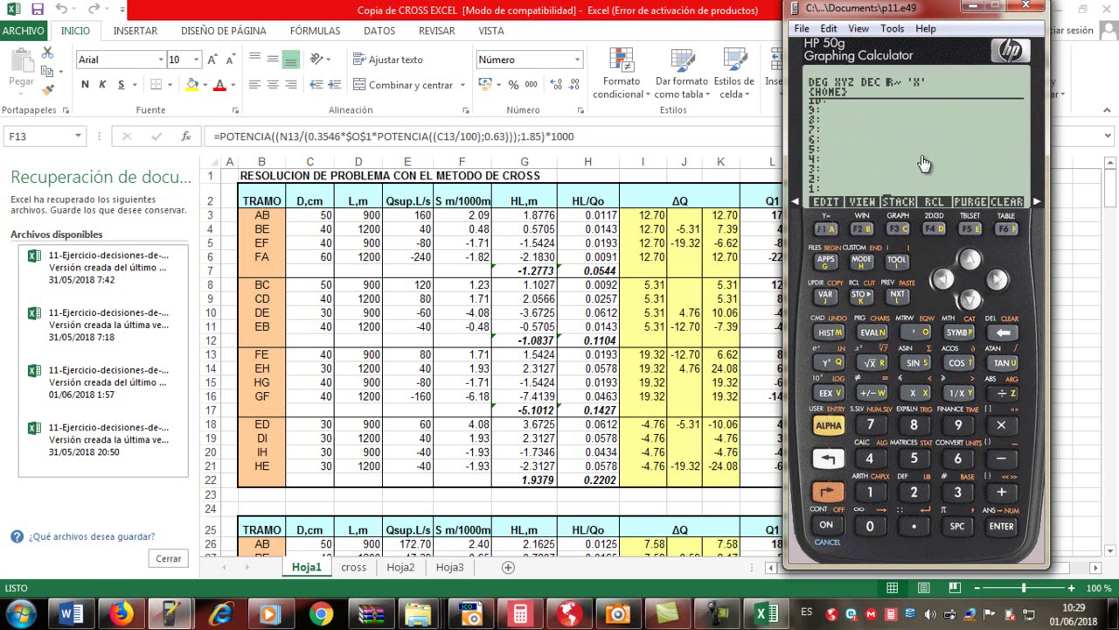
left_click(828, 425)
left_click(1007, 229)
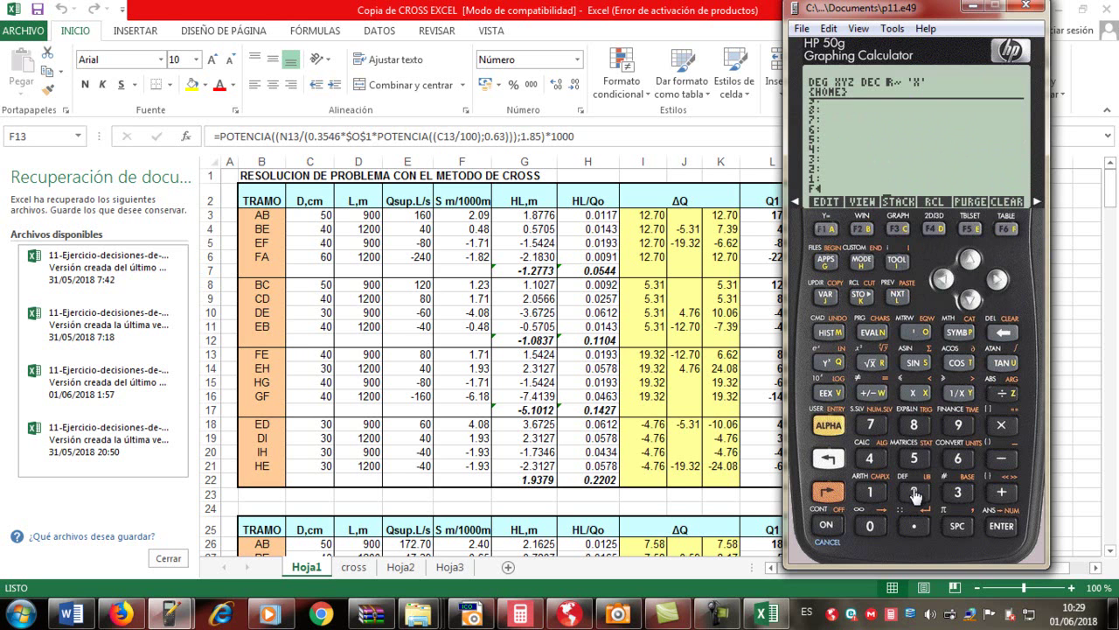
left_click(949, 487)
left_click(997, 528)
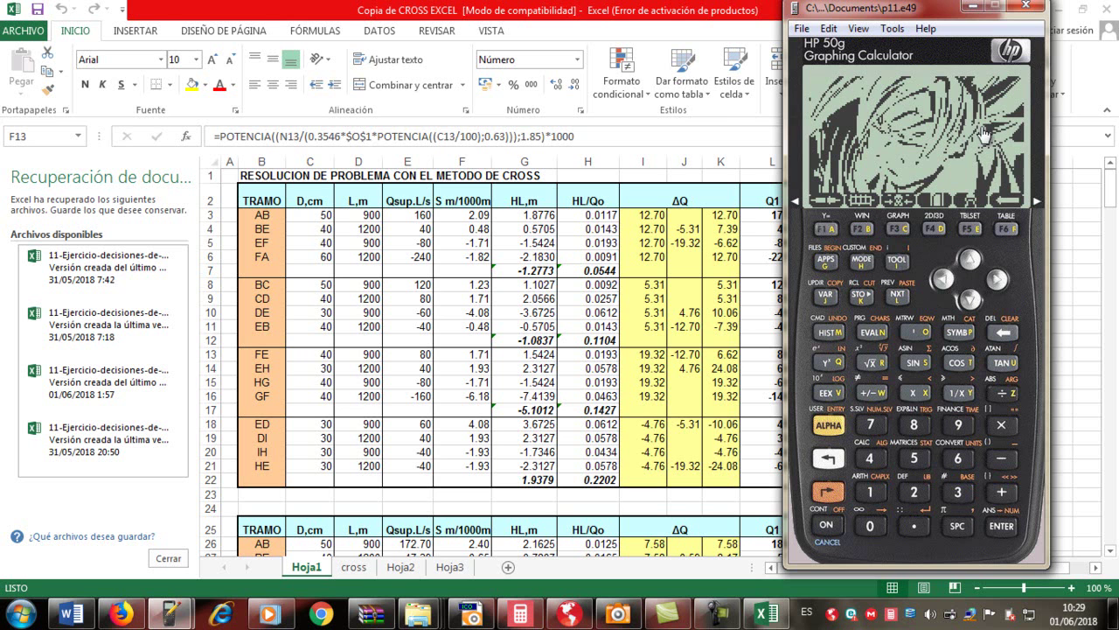
Solve the network for iteration 1 using the saved data and stop the iterations with DETENER.
left_click(900, 229)
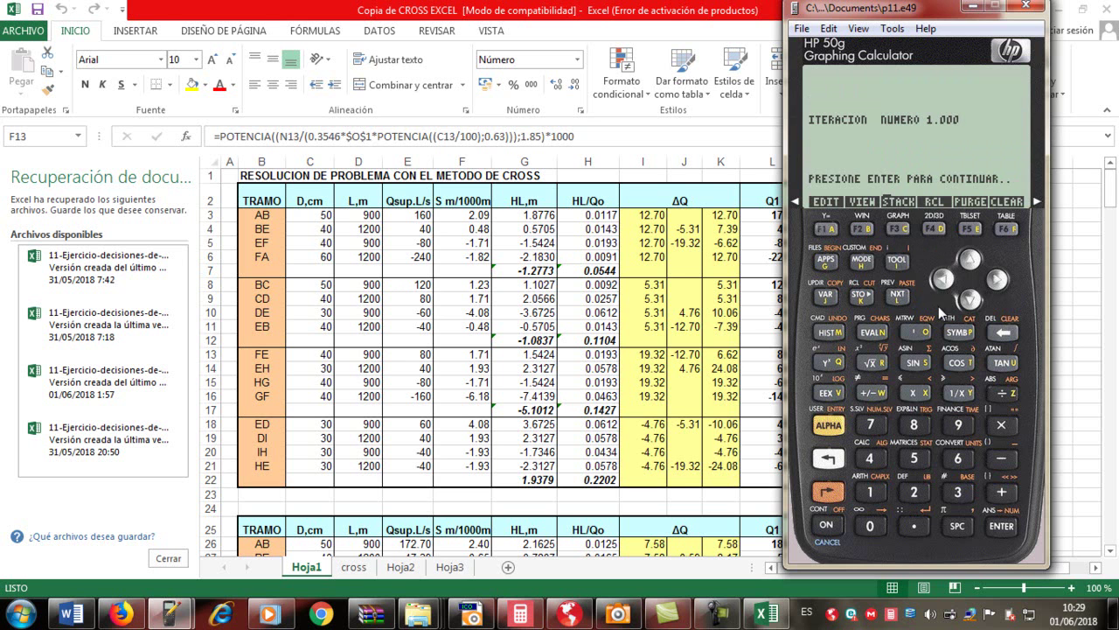
left_click(1001, 525)
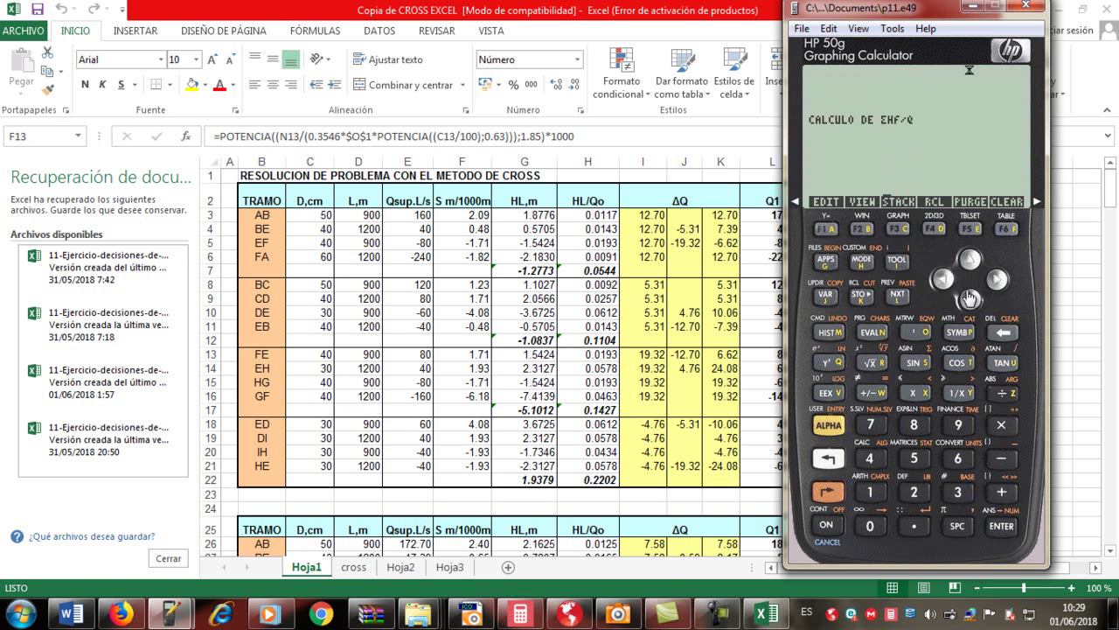
left_click(1013, 229)
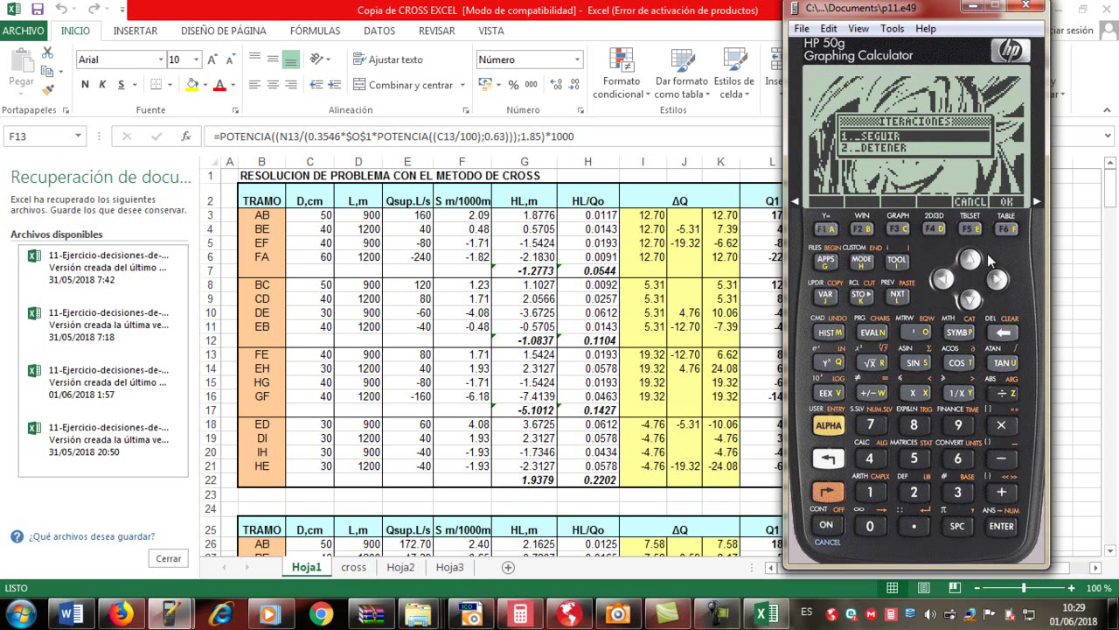
left_click(971, 302)
left_click(1008, 229)
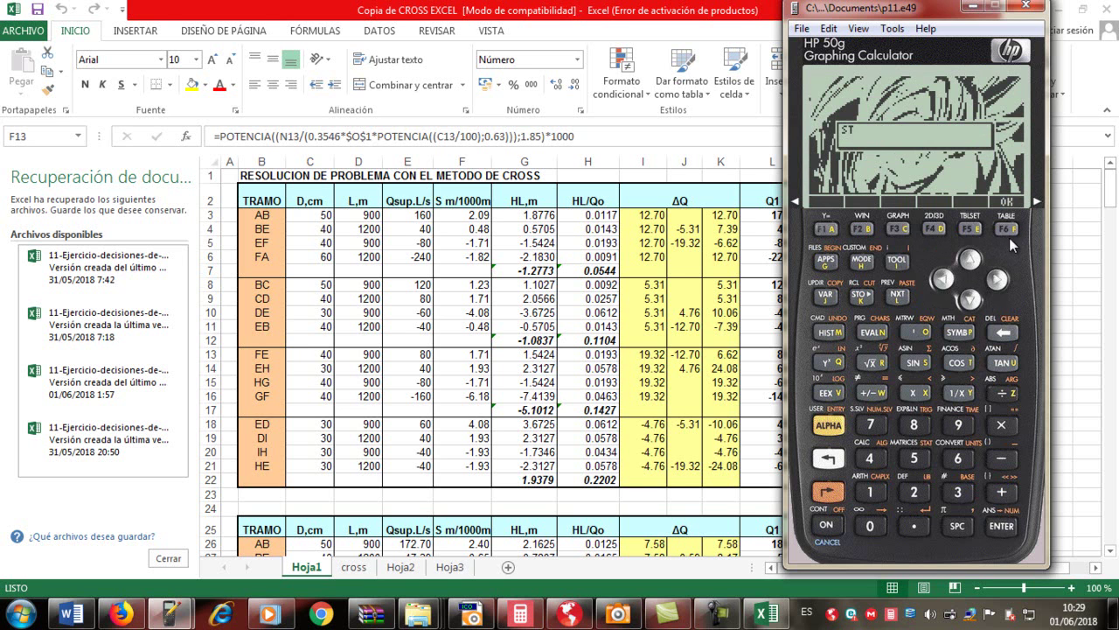
left_click(1012, 229)
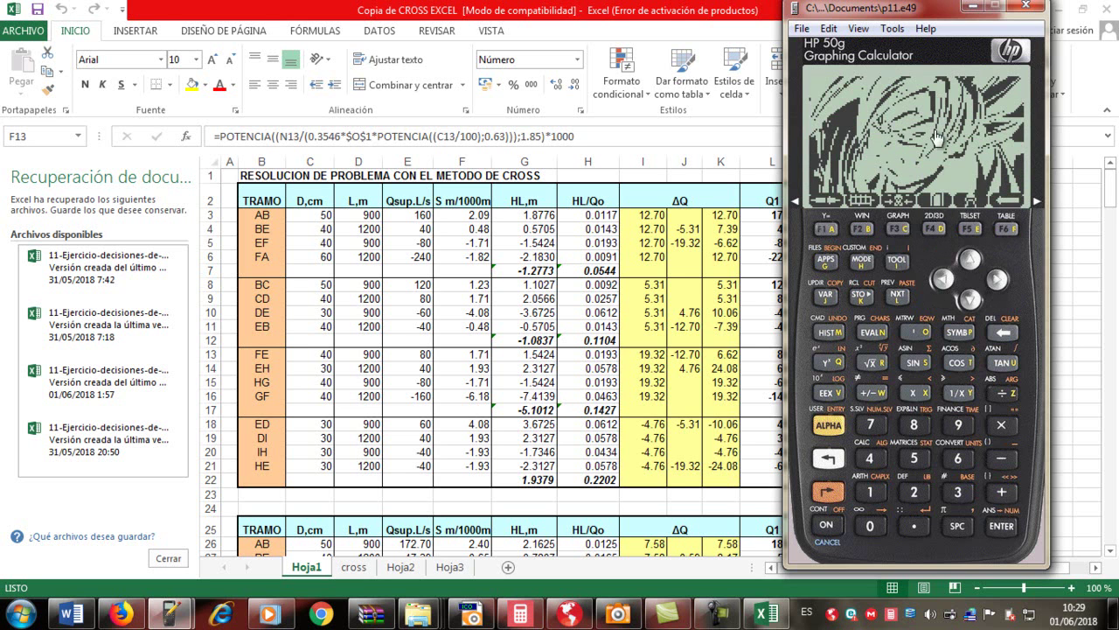
Exit the F26 program and keep the entered network data with NO BORRAR DATOS.
left_click(1008, 230)
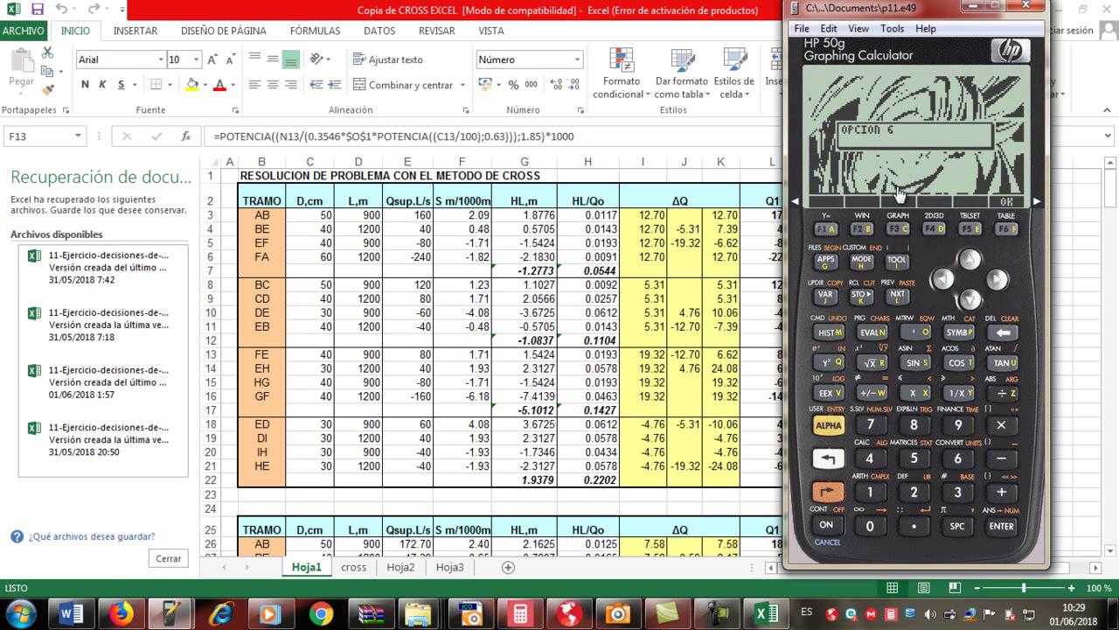
key("Down")
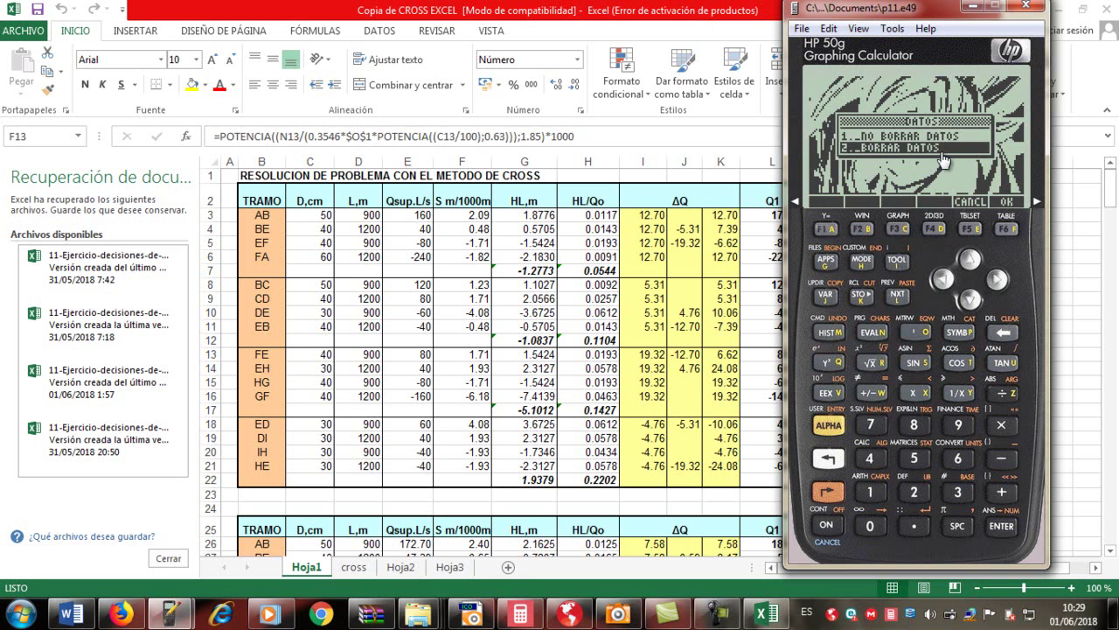
left_click(969, 259)
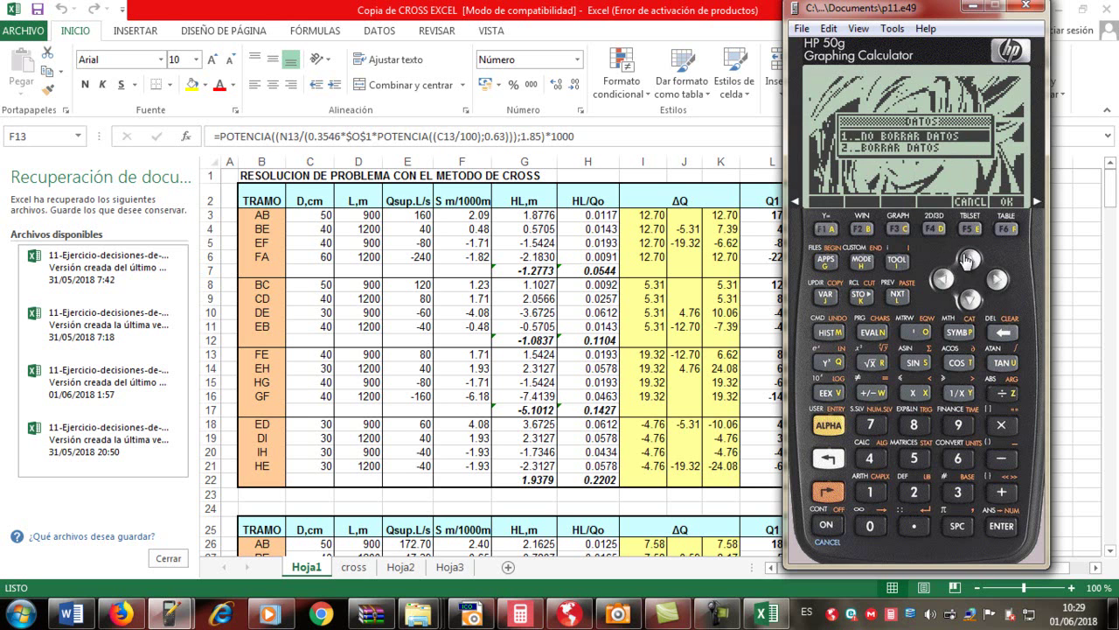
left_click(1005, 229)
left_click(1010, 233)
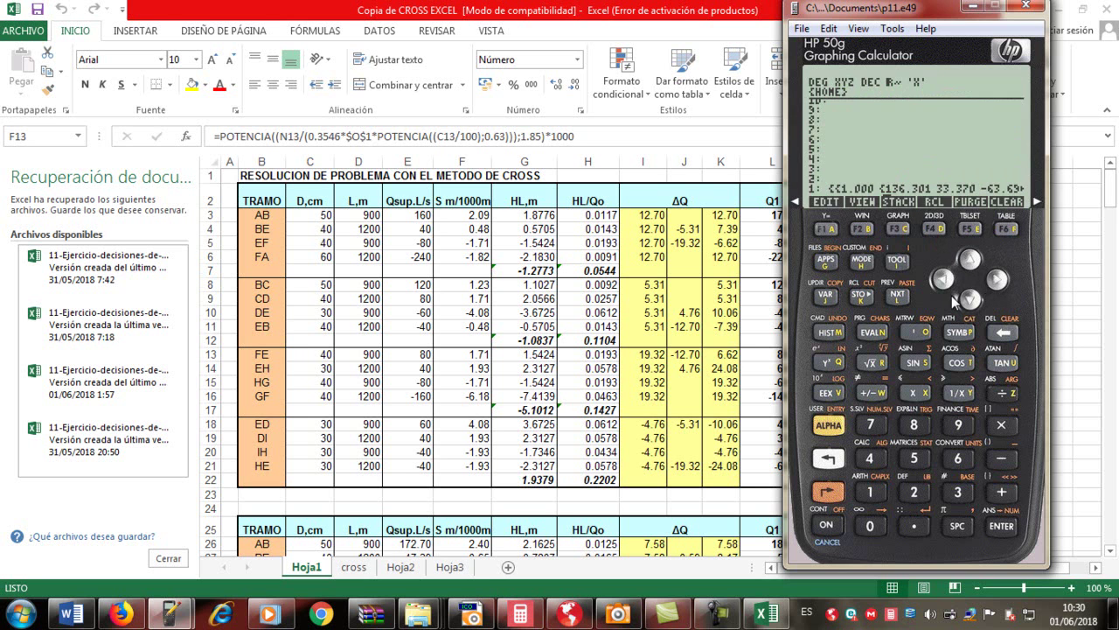
Remove the returned list from the stack and relaunch the F26 program.
left_click(1003, 333)
left_click(829, 425)
left_click(1005, 229)
left_click(914, 491)
left_click(957, 457)
left_click(1002, 525)
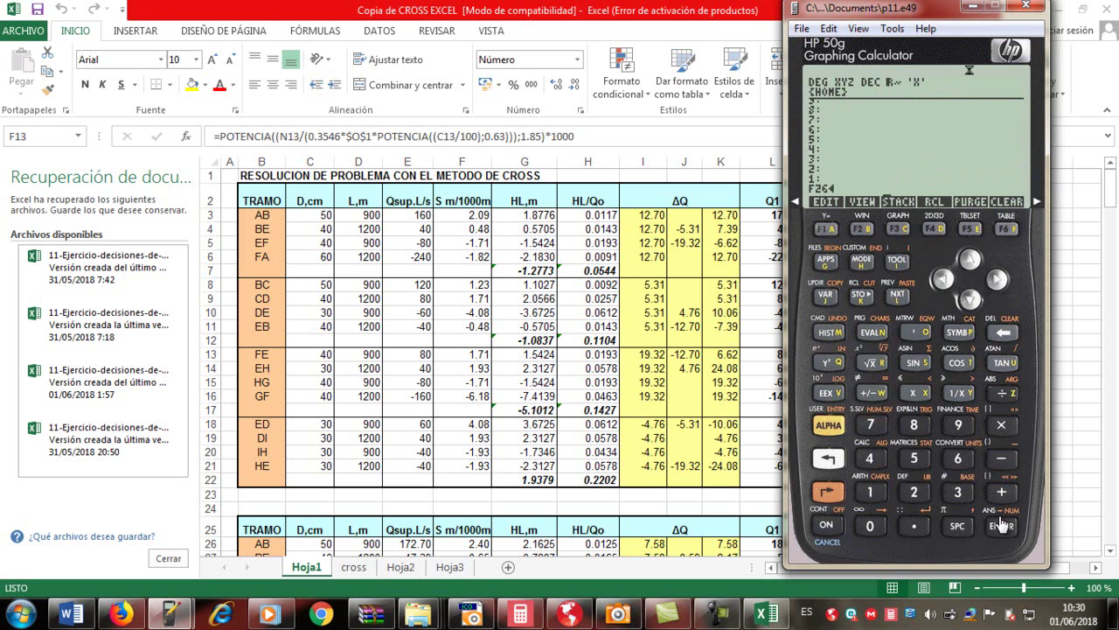
Overwrite the TUBERIA header cell in the pipe data table with 8 and put its text label back.
left_click(833, 234)
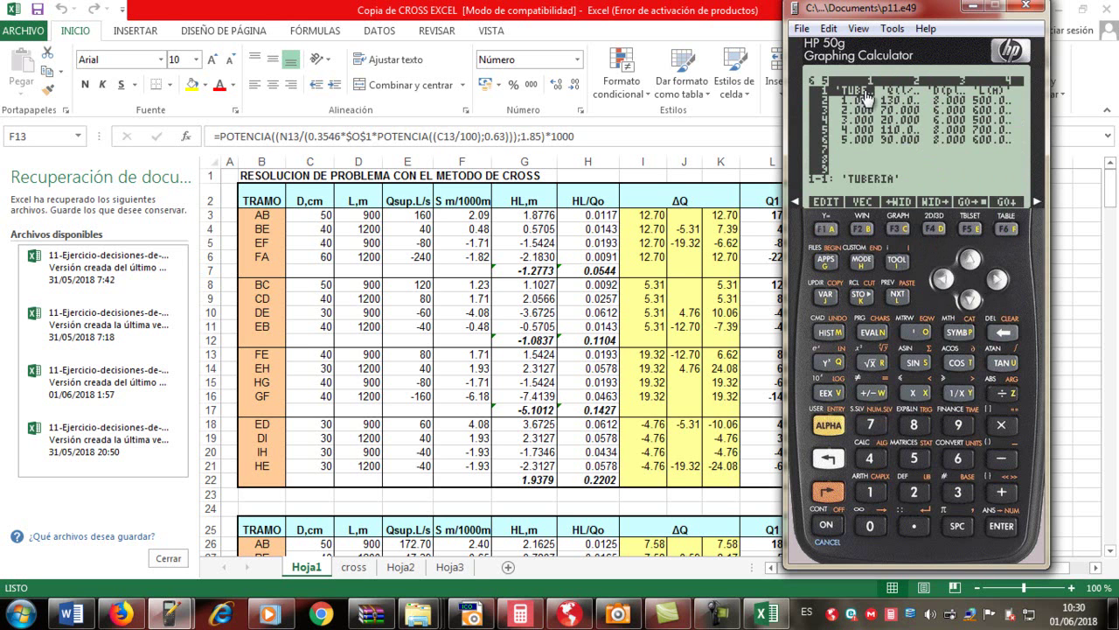
left_click(913, 424)
left_click(1001, 525)
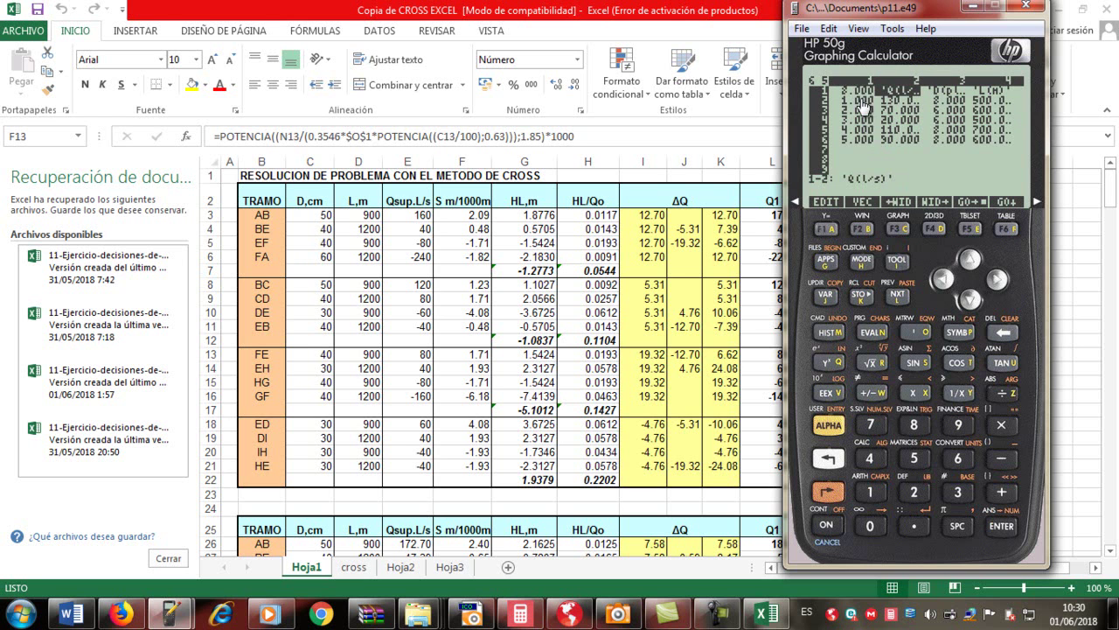
left_click(944, 278)
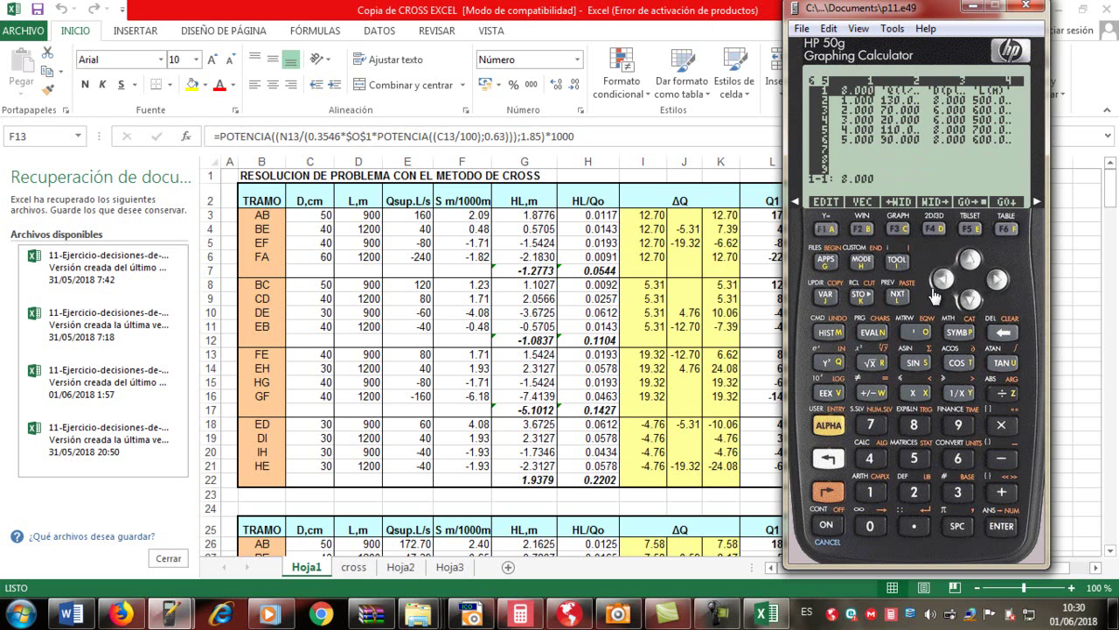
left_click(923, 332)
left_click(833, 426)
type("TUBE.")
left_click(1014, 523)
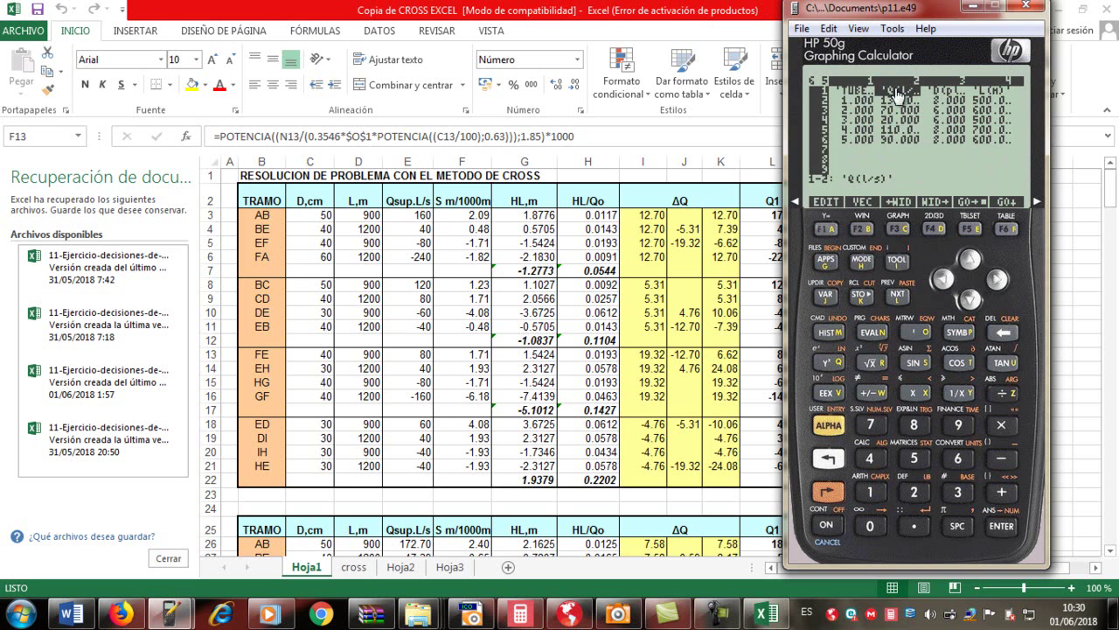
left_click(1003, 528)
Leave the program's main menu, choosing NO BORRAR DATOS so the network data stays stored.
left_click(1006, 234)
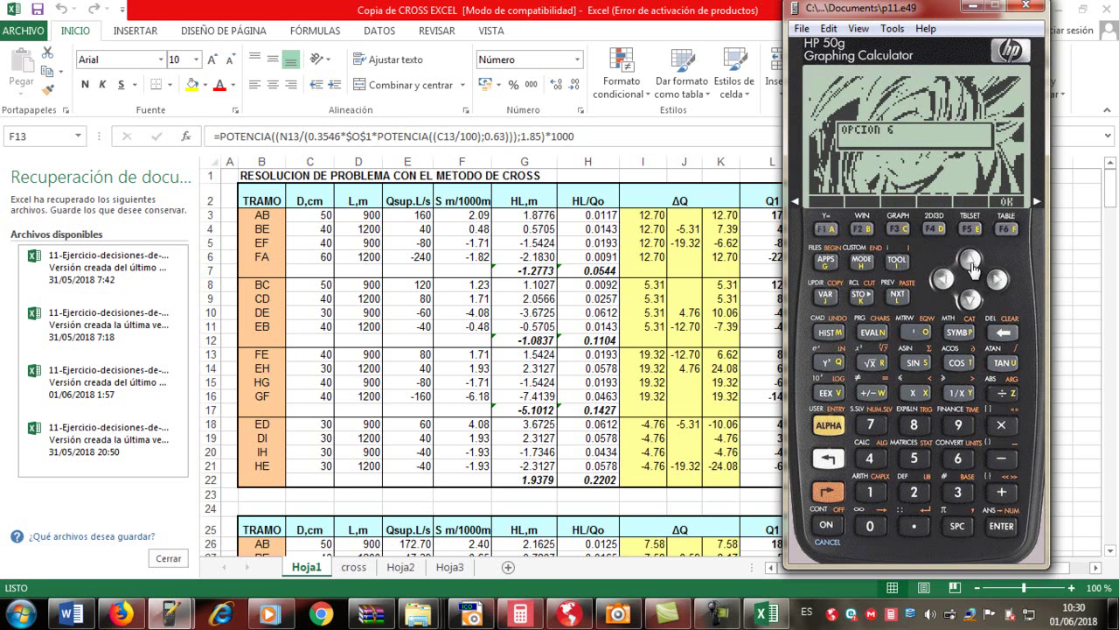
left_click(1004, 233)
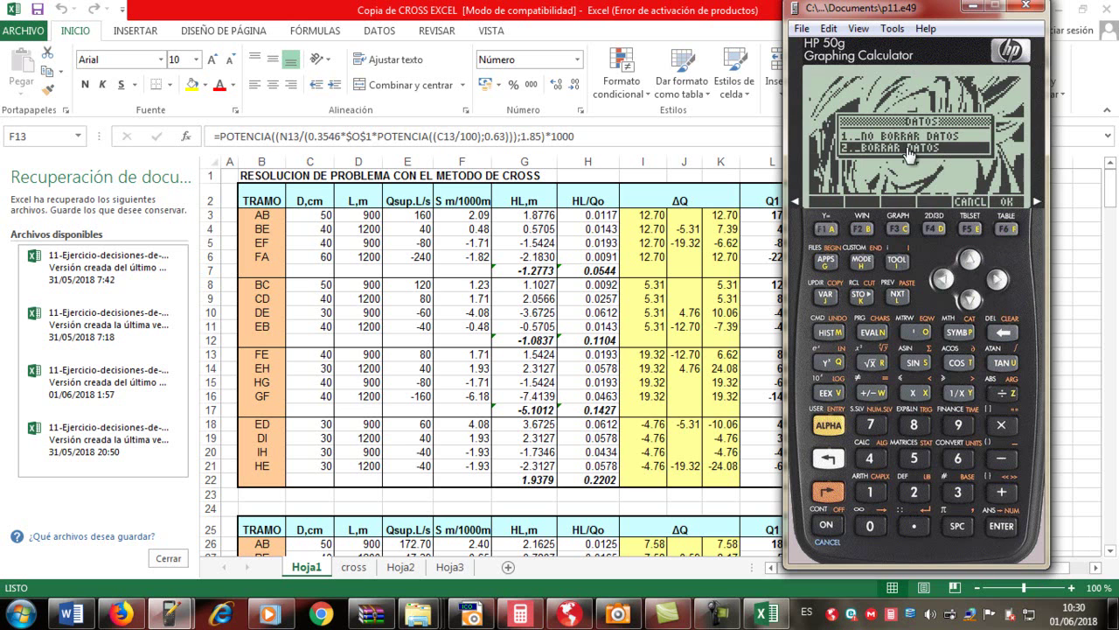
left_click(968, 258)
left_click(1003, 231)
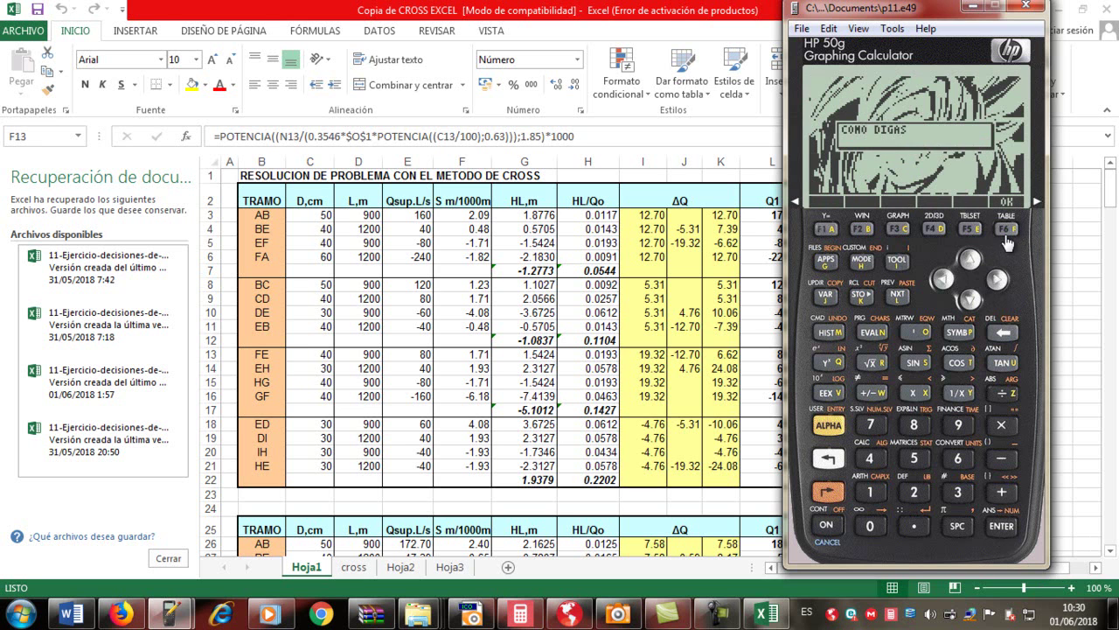
left_click(1004, 233)
Dismiss the COMO DIGAS message and relaunch the F26 program from the calculator's command line.
left_click(1001, 233)
left_click(915, 492)
left_click(958, 457)
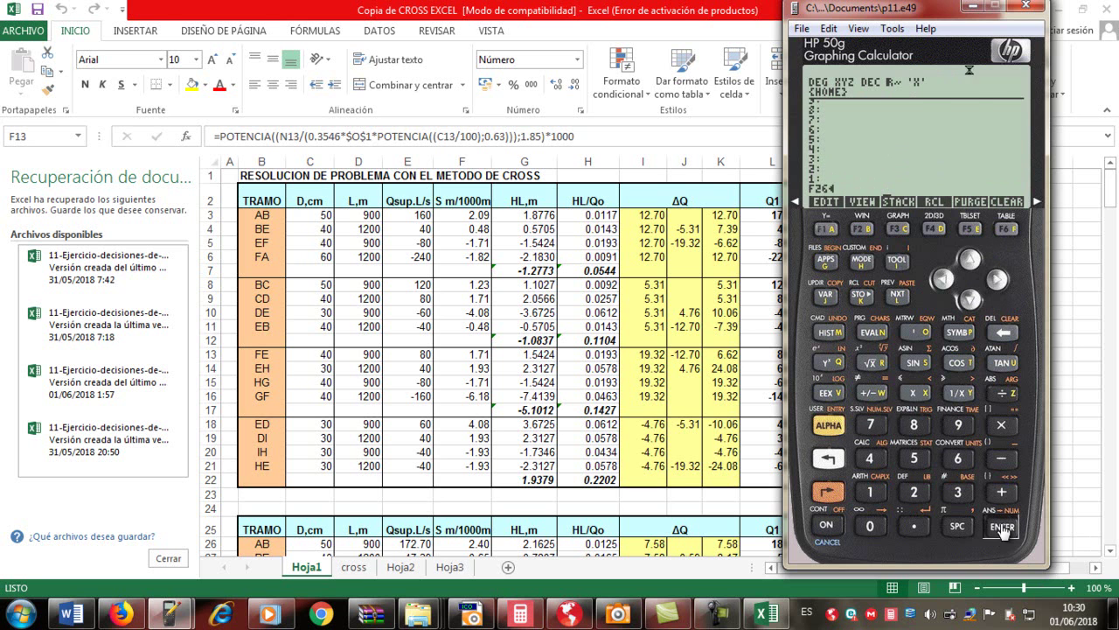
left_click(1001, 526)
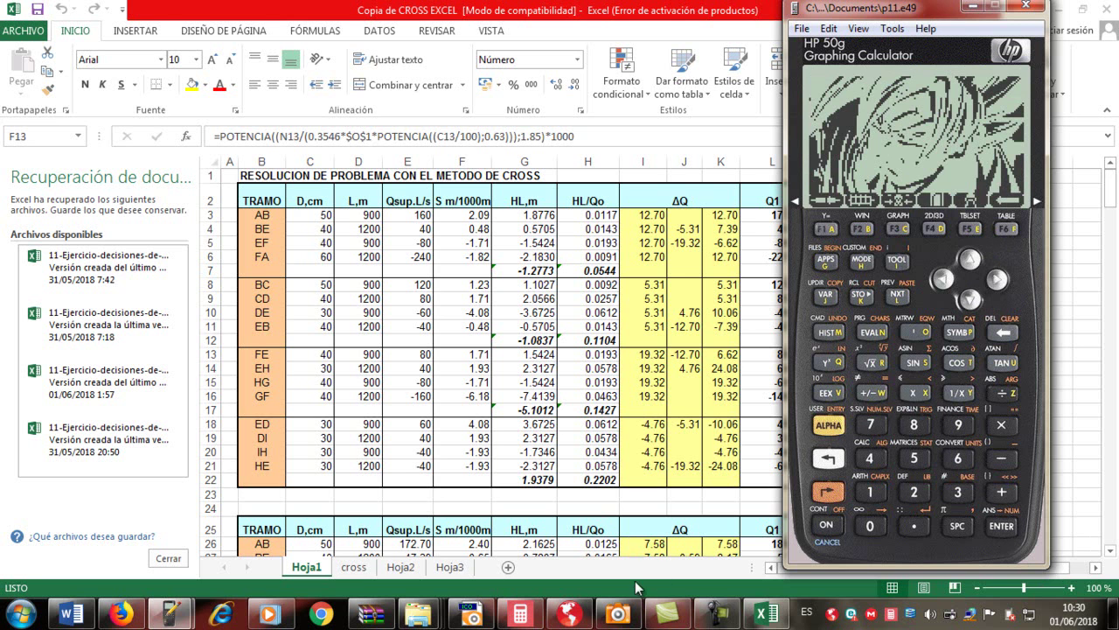
Switch to the Hidraulica de Tuberias y Canales PDF and review the Hardy Cross solution of example 5.9 through Tabla 5.3, then minimise the PDF.
left_click(472, 615)
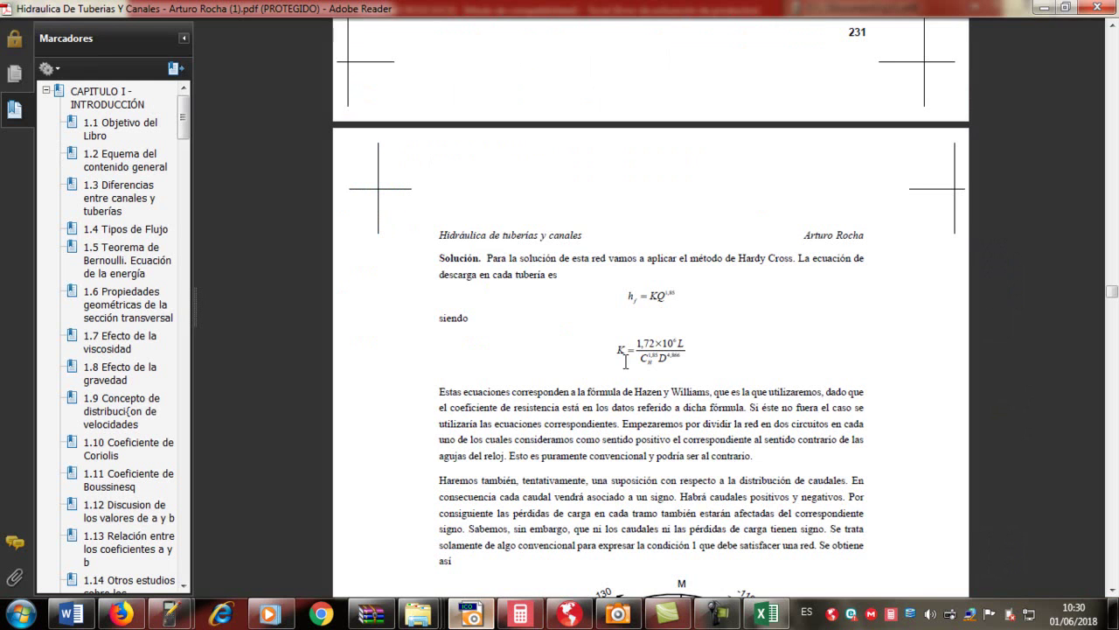
scroll(615, 449, "down", 5)
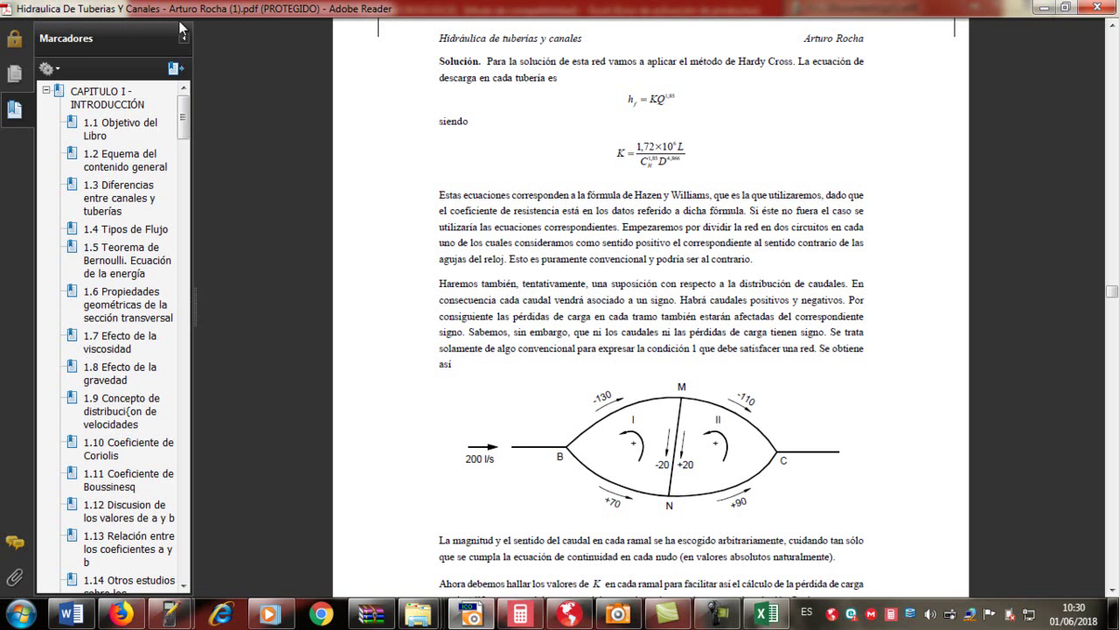
scroll(619, 248, "down", 10)
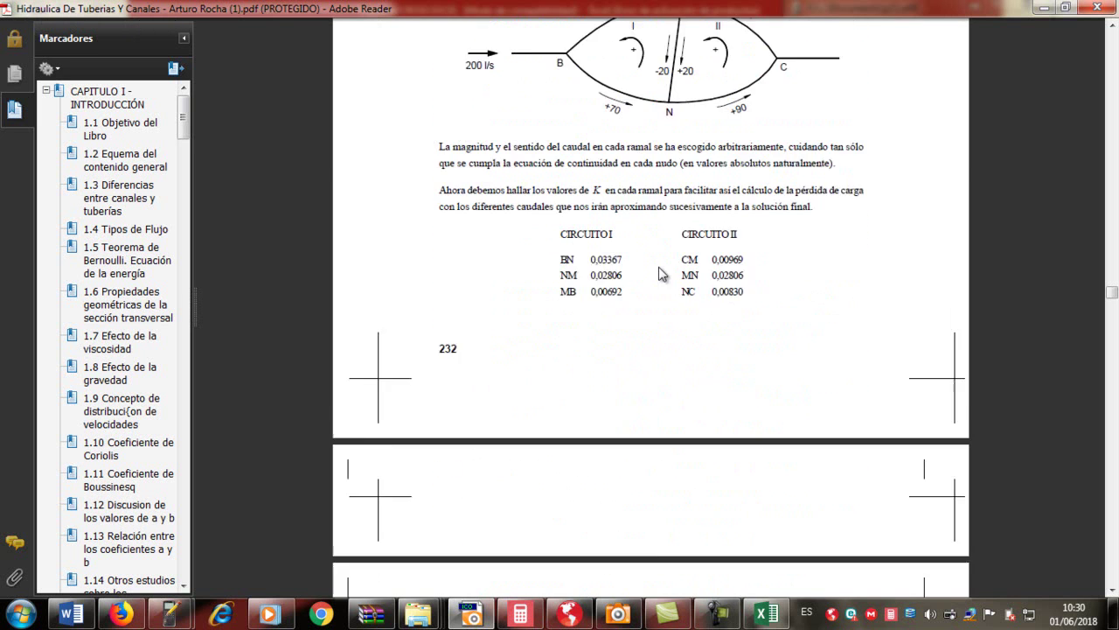
scroll(661, 271, "down", 9)
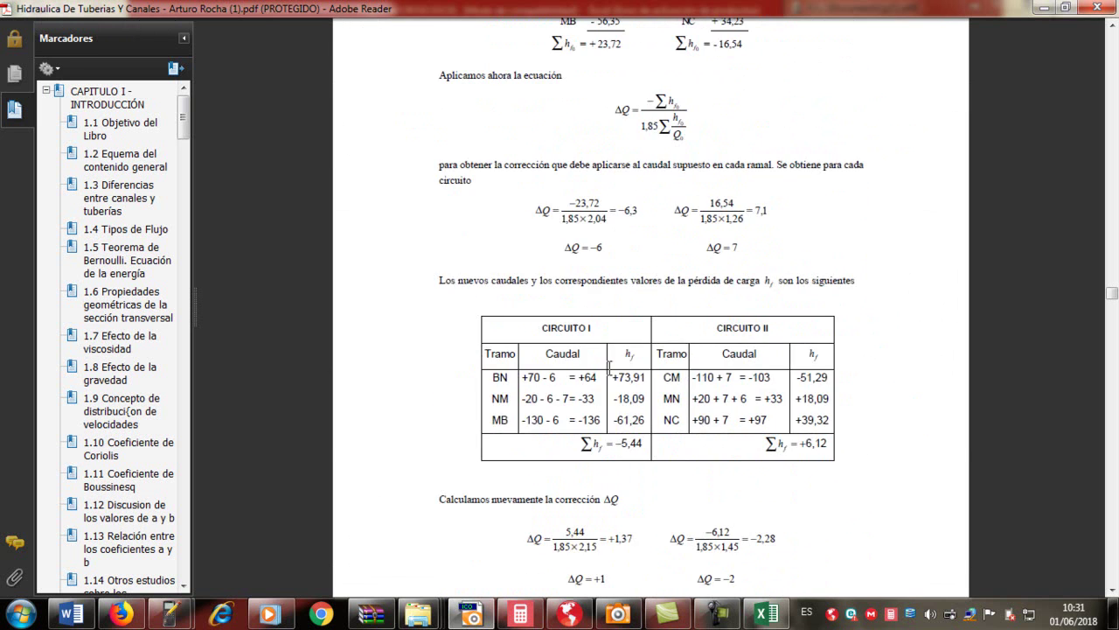
scroll(612, 371, "down", 20)
scroll(633, 377, "down", 18)
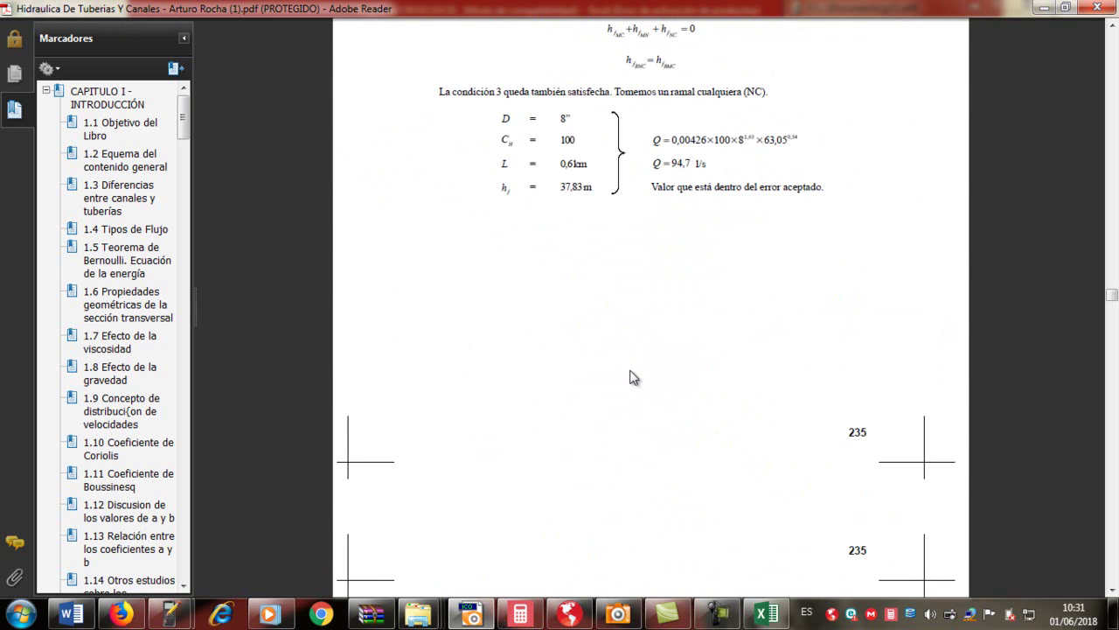
scroll(633, 375, "down", 10)
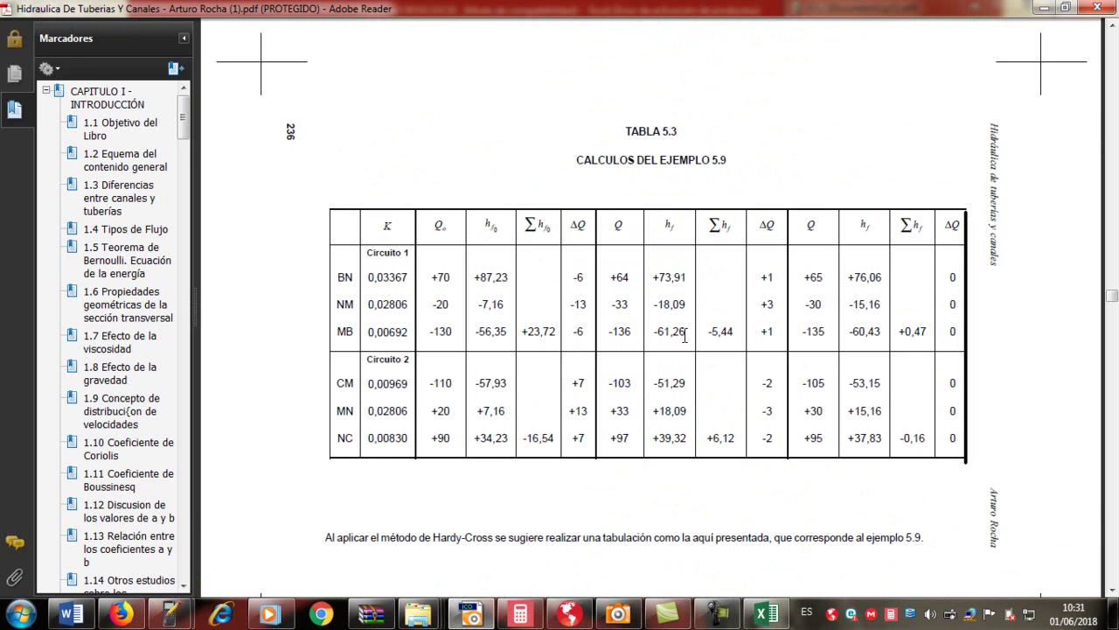
scroll(684, 337, "down", 14)
scroll(684, 338, "up", 12)
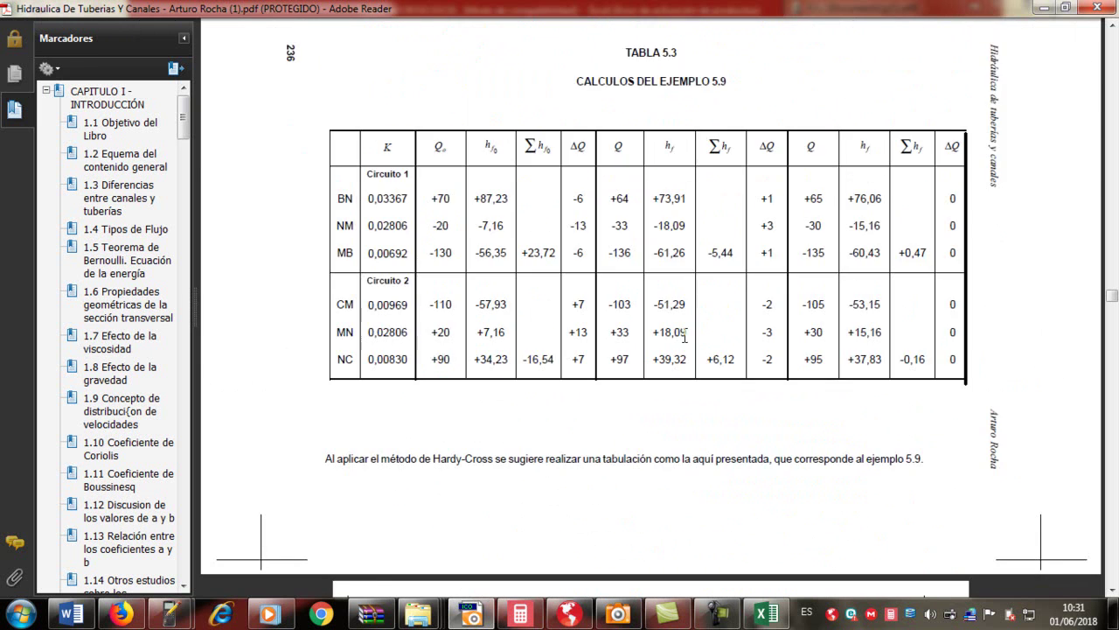
scroll(683, 337, "up", 20)
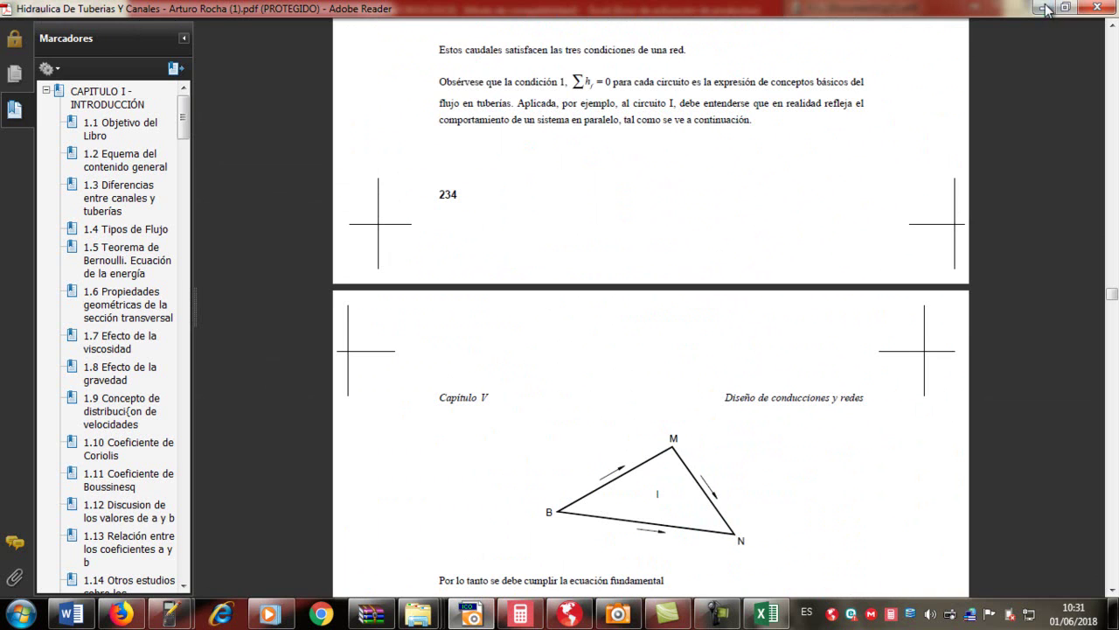
left_click(1044, 7)
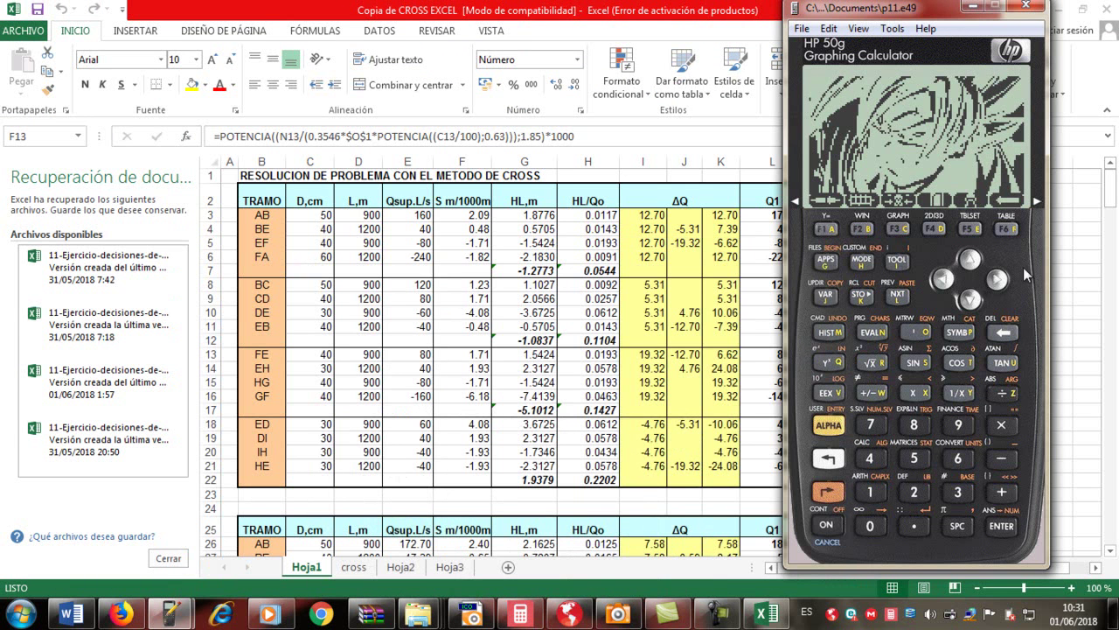
Exit the F26 program, choosing NO BORRAR DATOS.
left_click(1005, 232)
left_click(1014, 231)
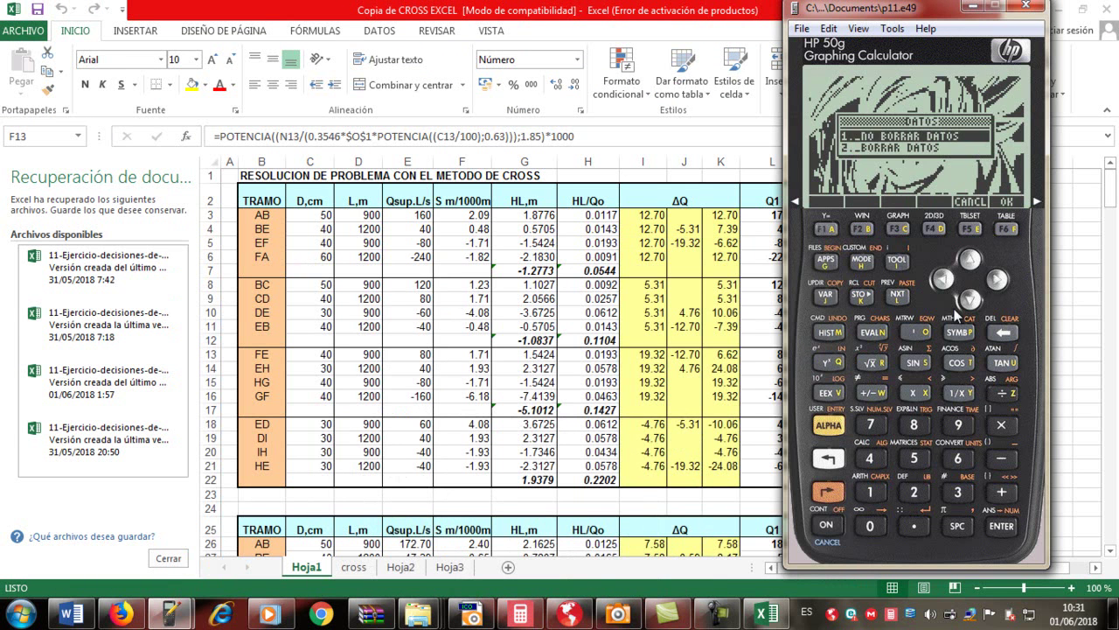
left_click(1005, 233)
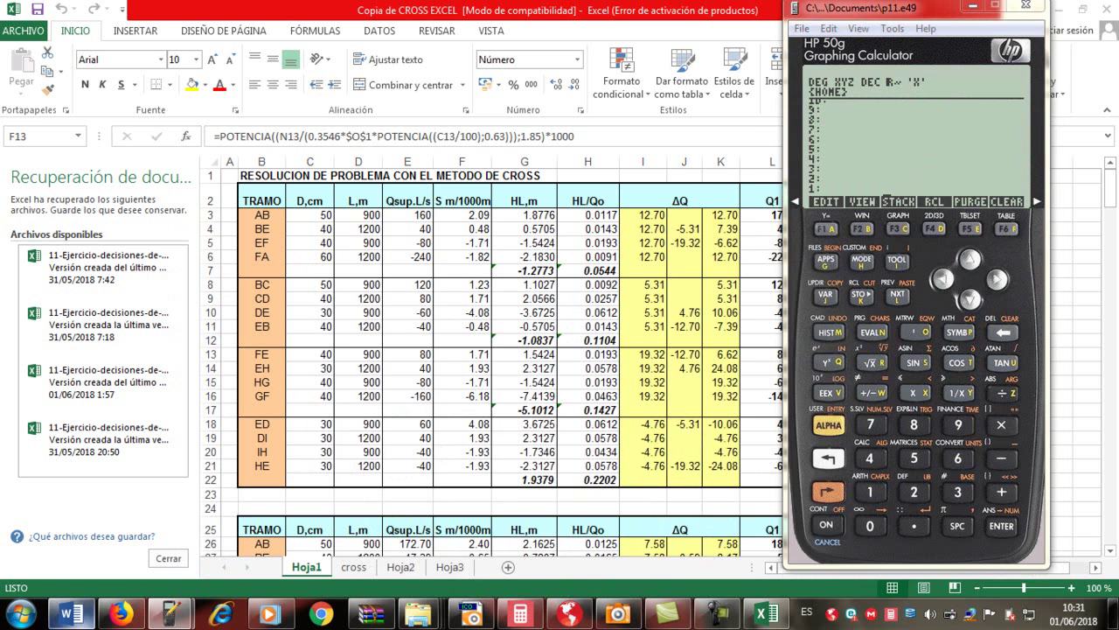
Switch to the LEEME-PRIMERO Word document and highlight its F25 (POBLACION FUTURA) line for reading.
left_click(71, 614)
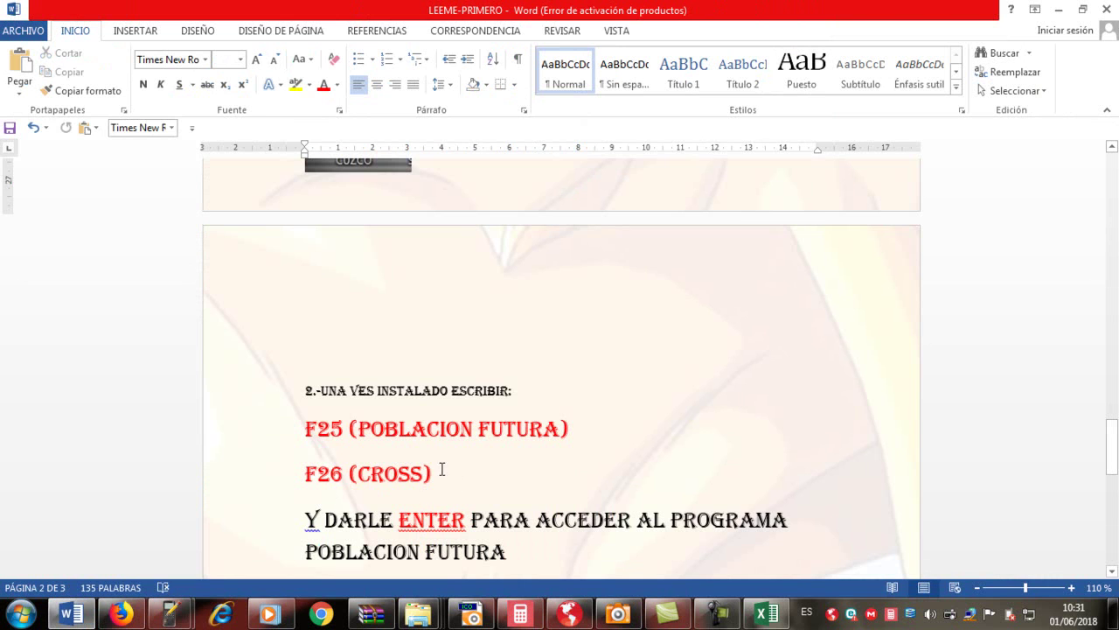
left_click_drag(573, 427, 304, 428)
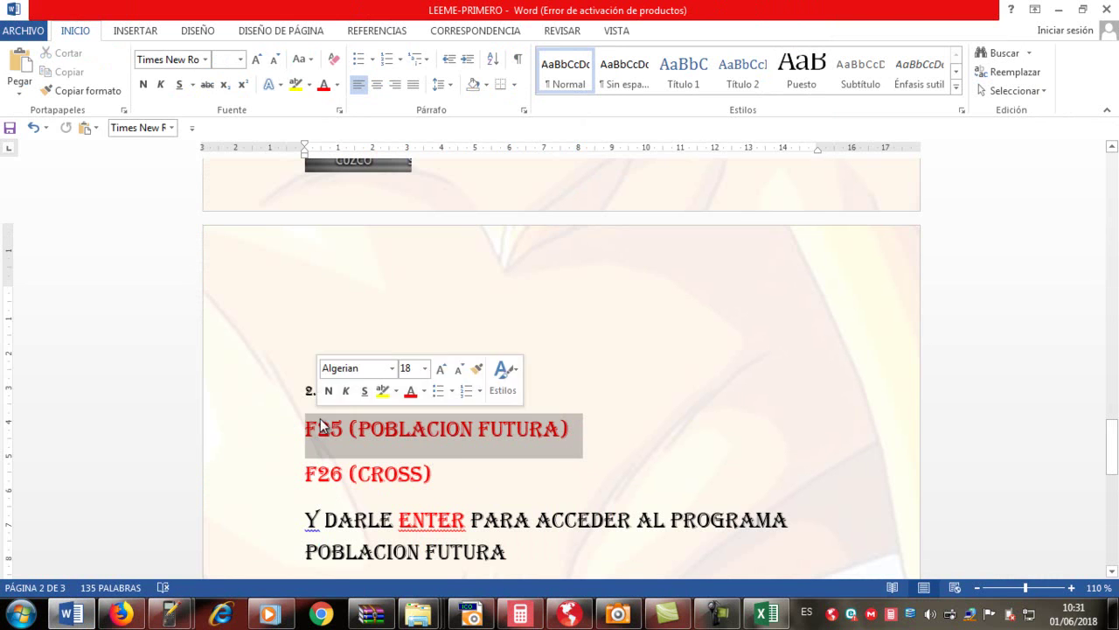
key("Right")
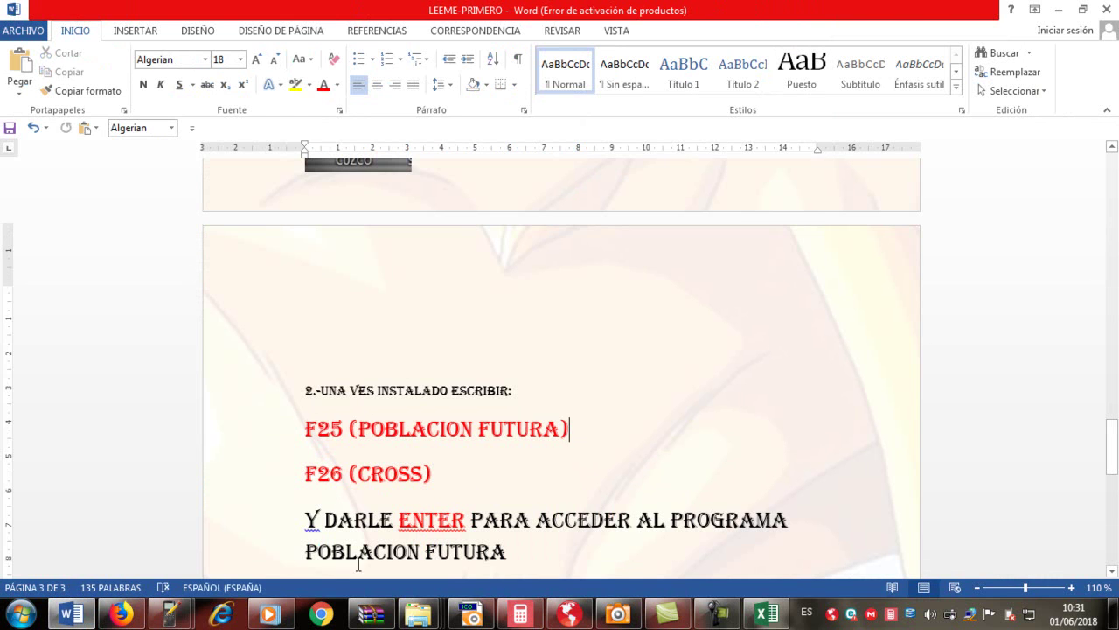
Bring the calculator window back over the document and run the F25 future population program.
mouse_move(170, 612)
left_click(289, 525)
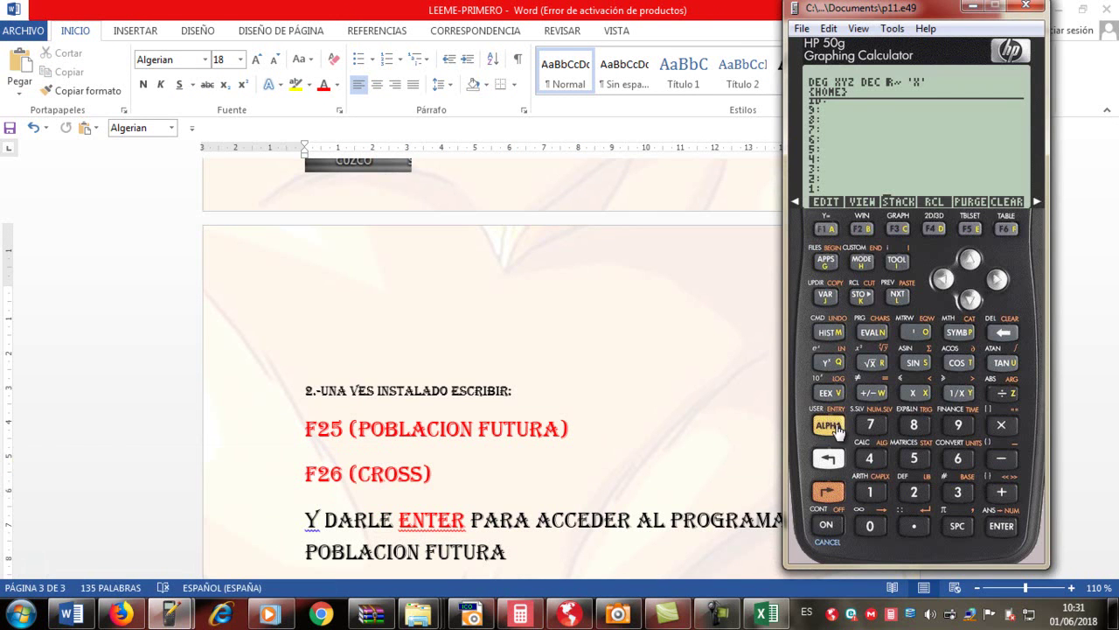
left_click(1007, 229)
left_click(914, 491)
left_click(914, 458)
left_click(1014, 529)
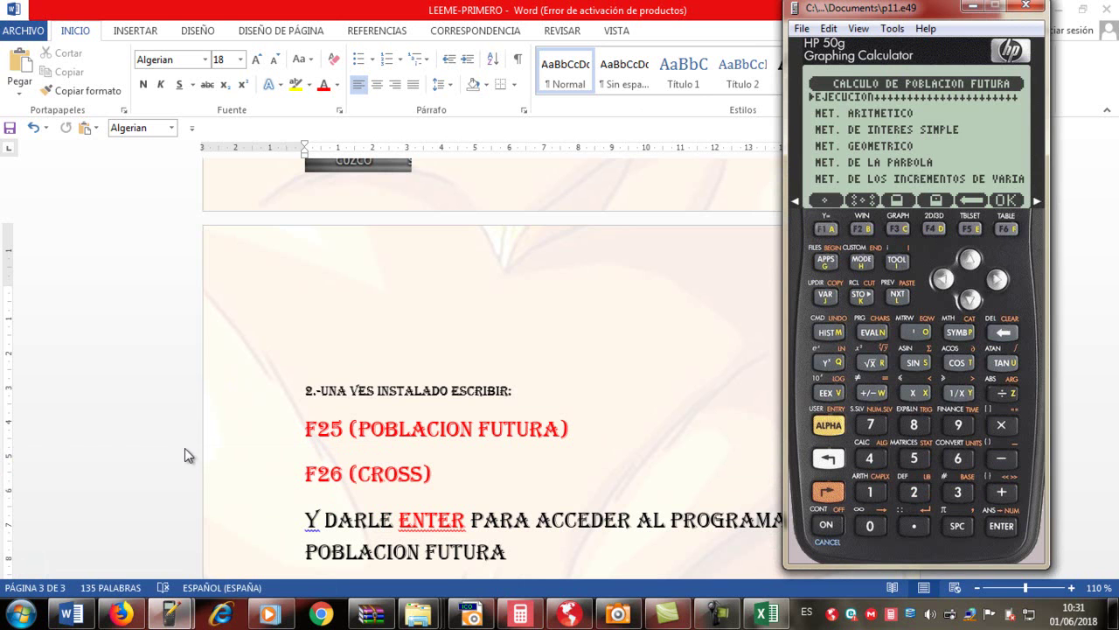
right_click(19, 612)
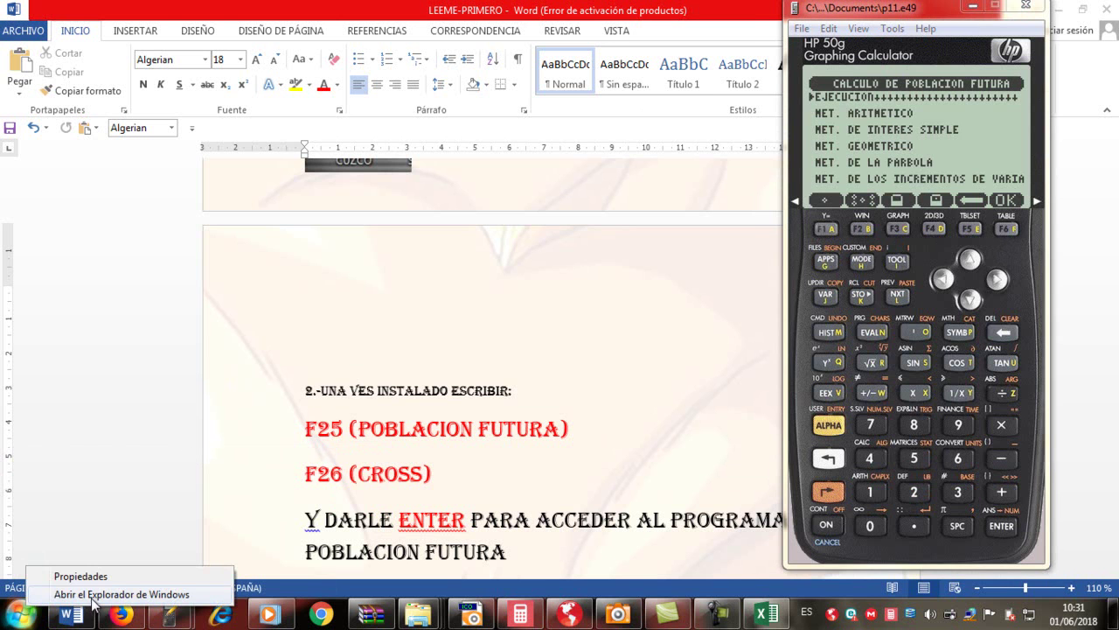
key("Escape")
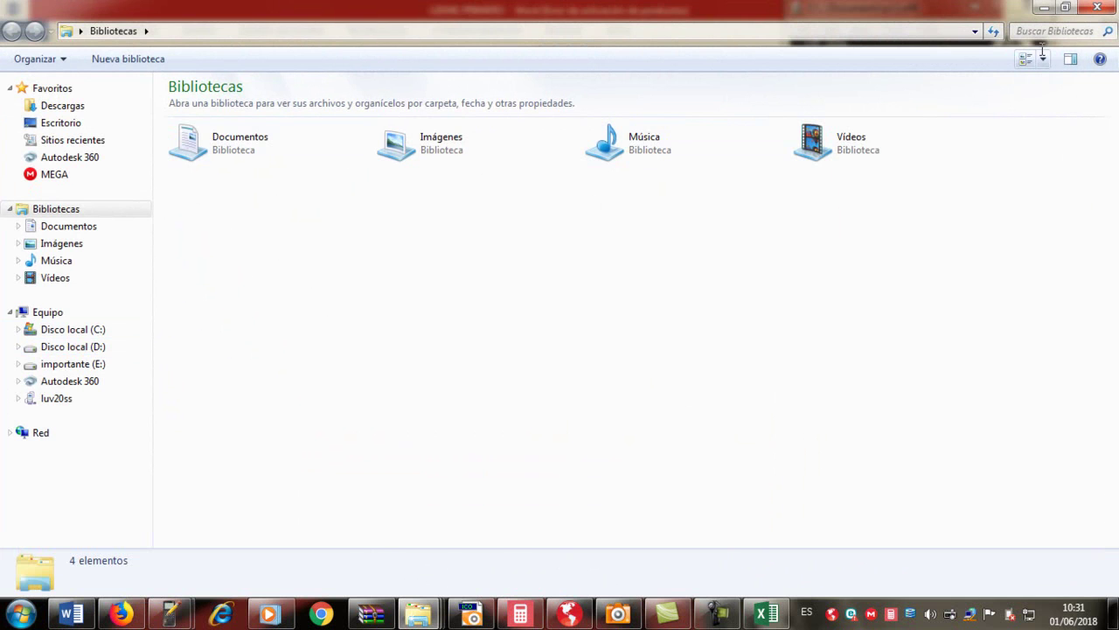
left_click(1044, 7)
Shift the calculator window slightly aside and open the POBLACION form for entering a census record.
left_click_drag(856, 9, 882, 14)
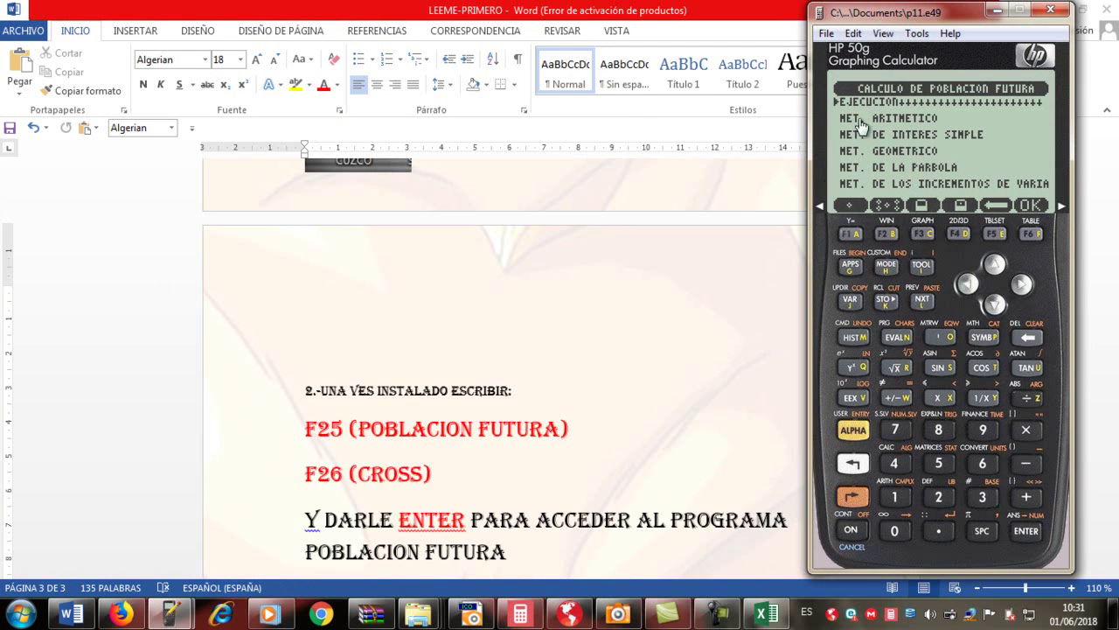
left_click(850, 244)
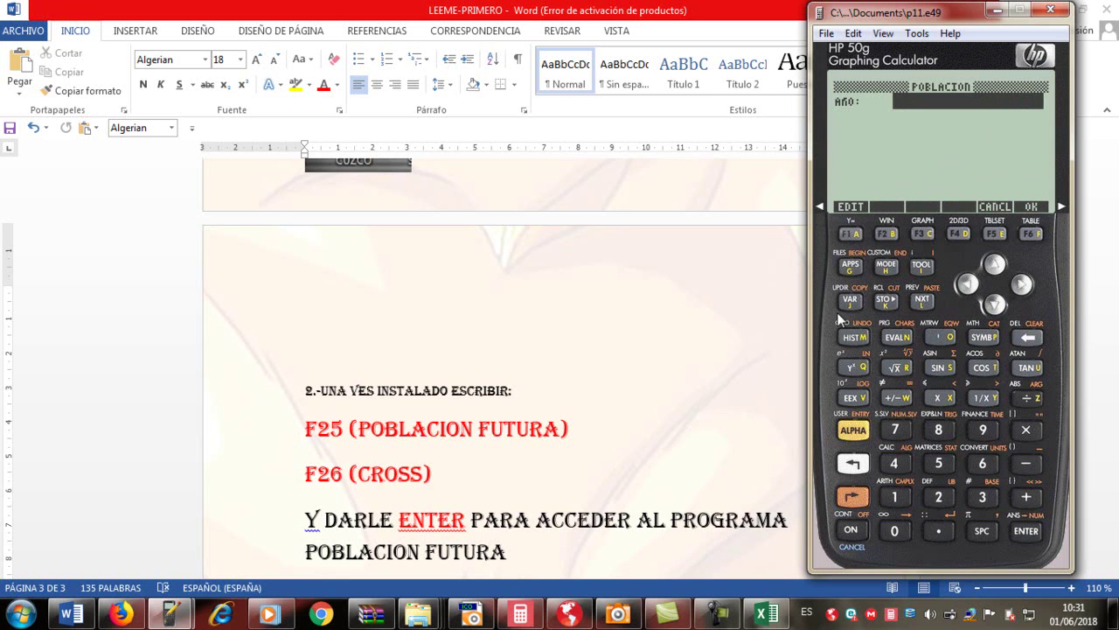